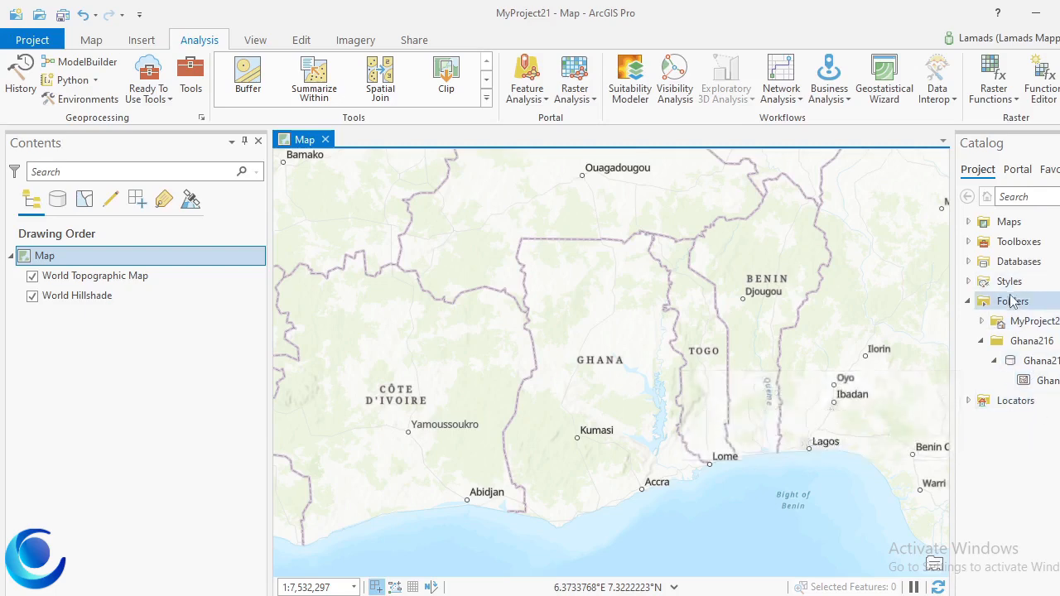
# Add the Ghana216Districts feature class from the Ghana216 folder's geodatabase to the map.
pyautogui.rightClick(1011, 308)
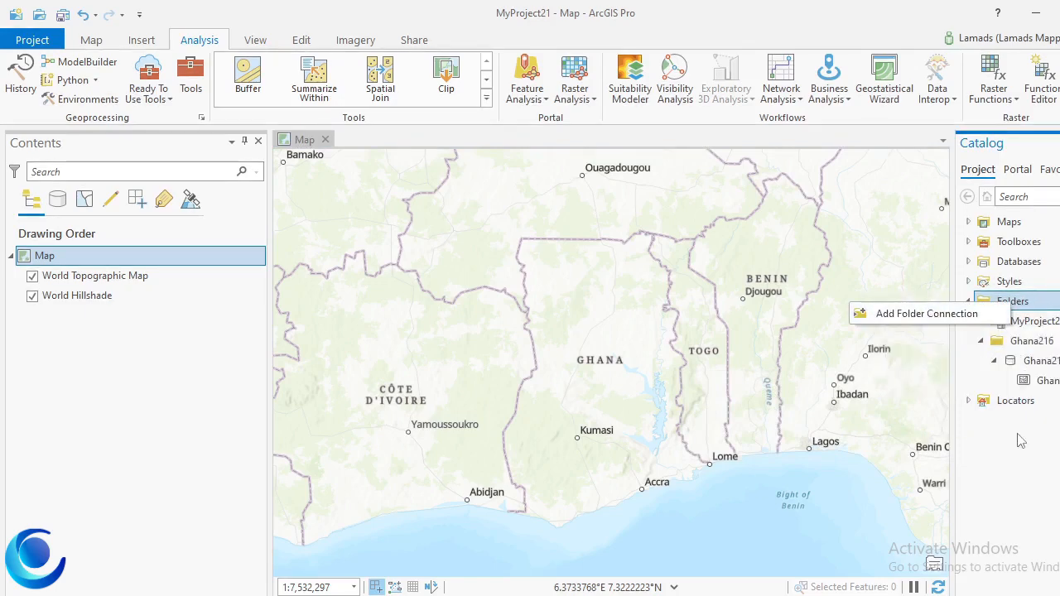
pyautogui.press('Escape')
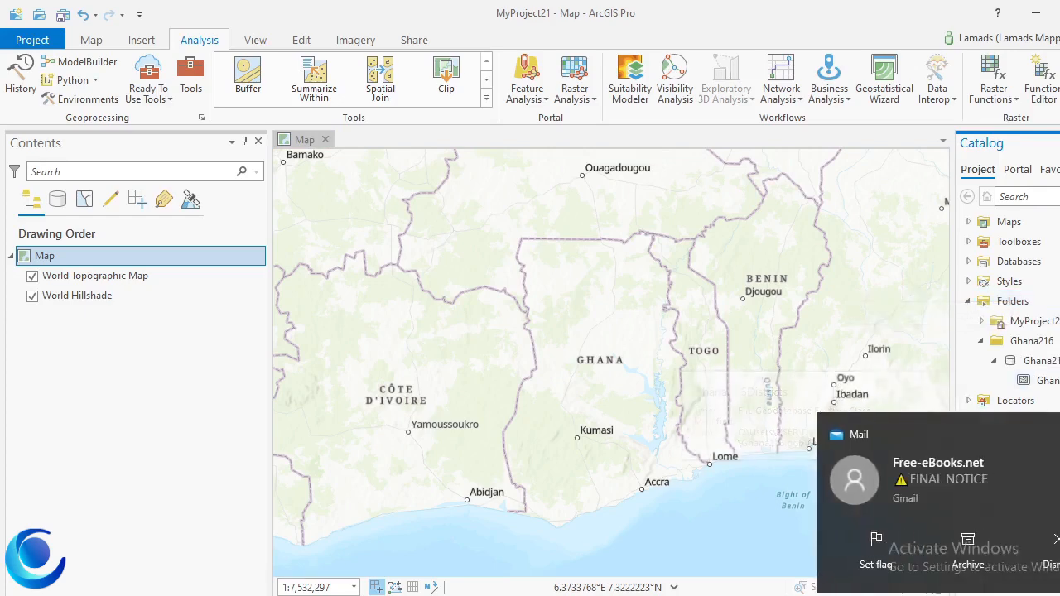
pyautogui.moveTo(1045, 380); pyautogui.dragTo(625, 339)
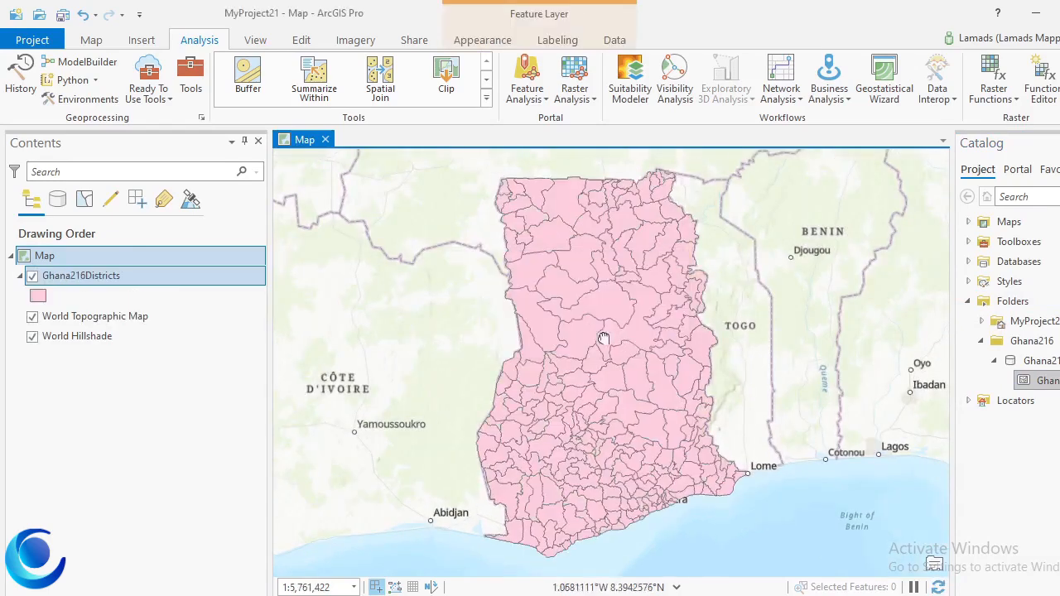
pyautogui.moveTo(600, 342)
pyautogui.mouseDown()
pyautogui.moveTo(590, 319)
pyautogui.moveTo(600, 345)
pyautogui.mouseUp()
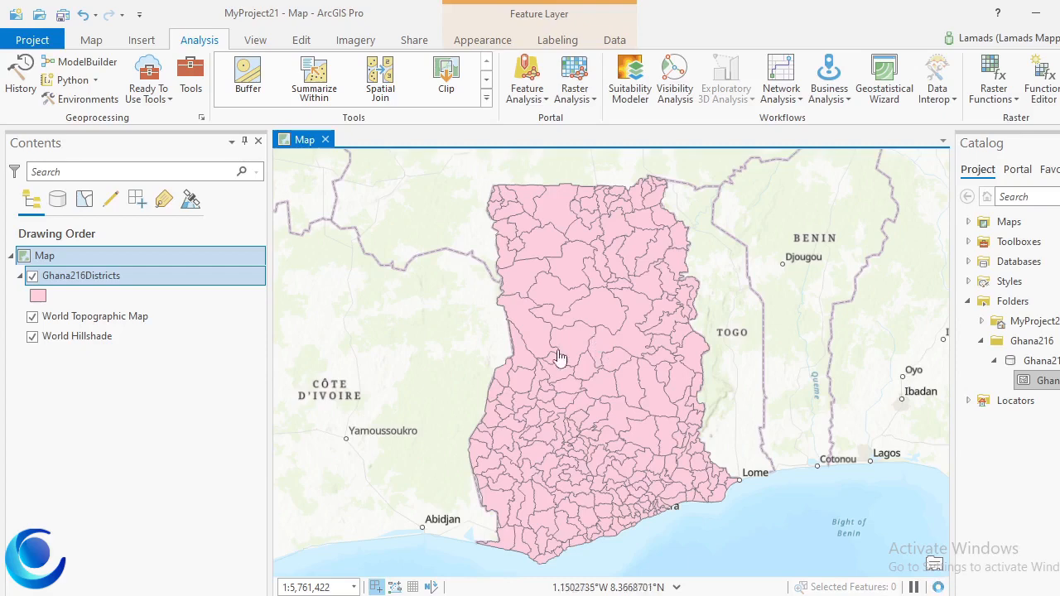
# Open the attribute table of the Ghana216Districts layer.
pyautogui.click(141, 434)
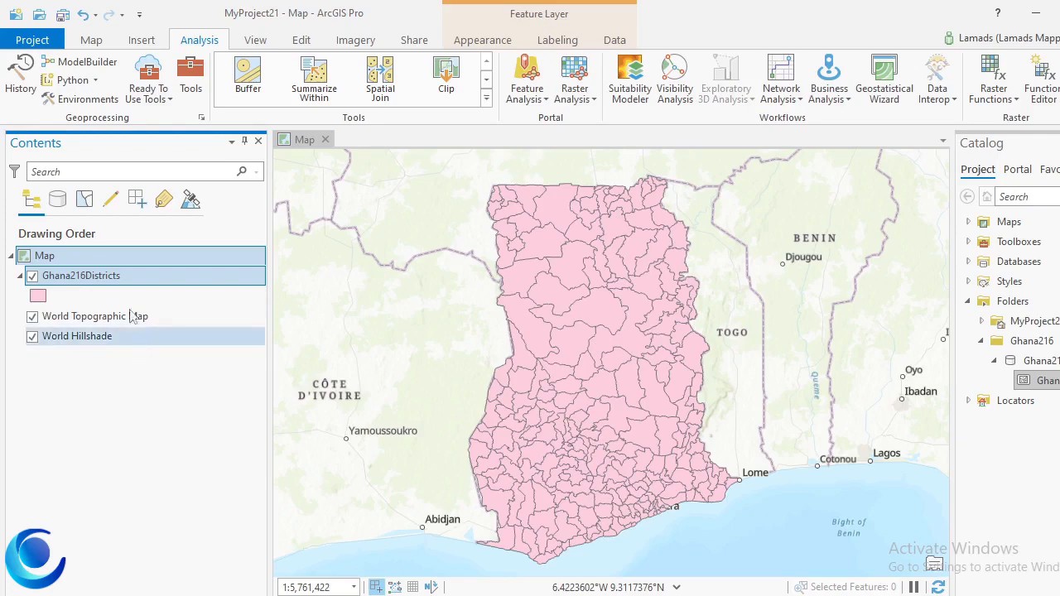
pyautogui.rightClick(135, 281)
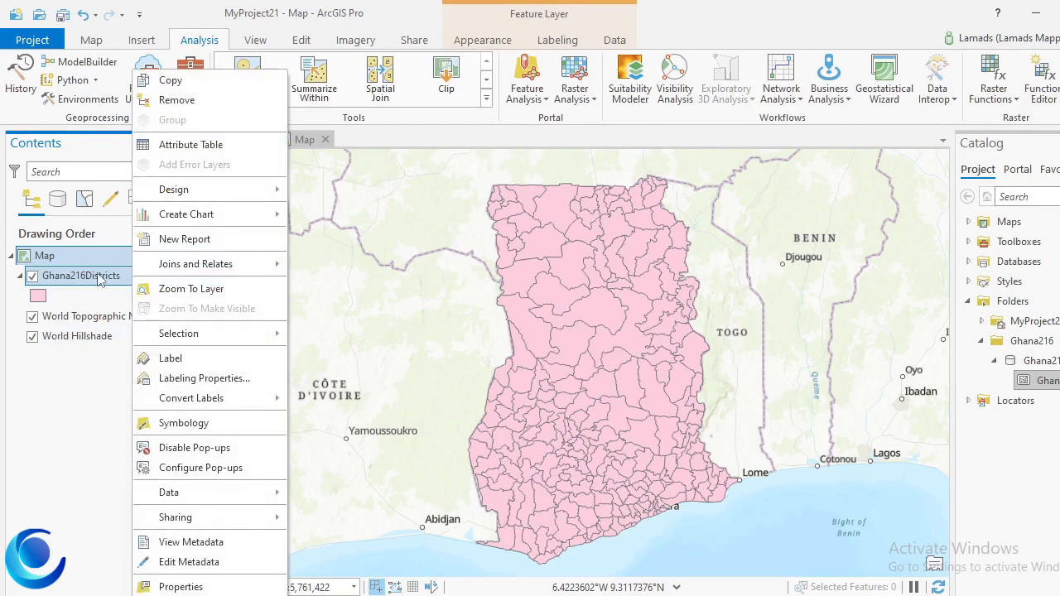
pyautogui.rightClick(93, 275)
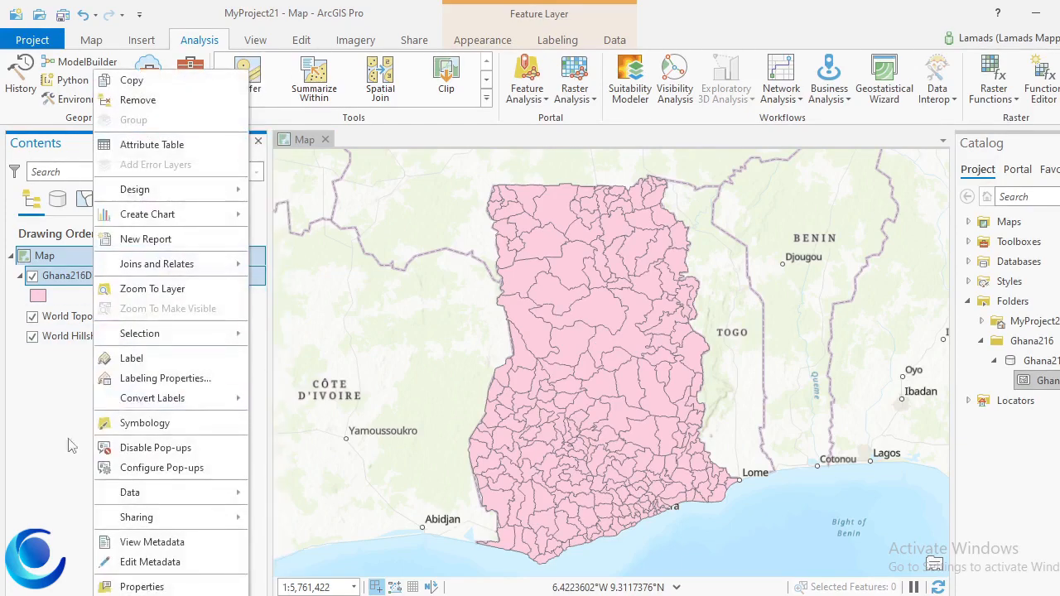
pyautogui.click(37, 424)
pyautogui.rightClick(114, 282)
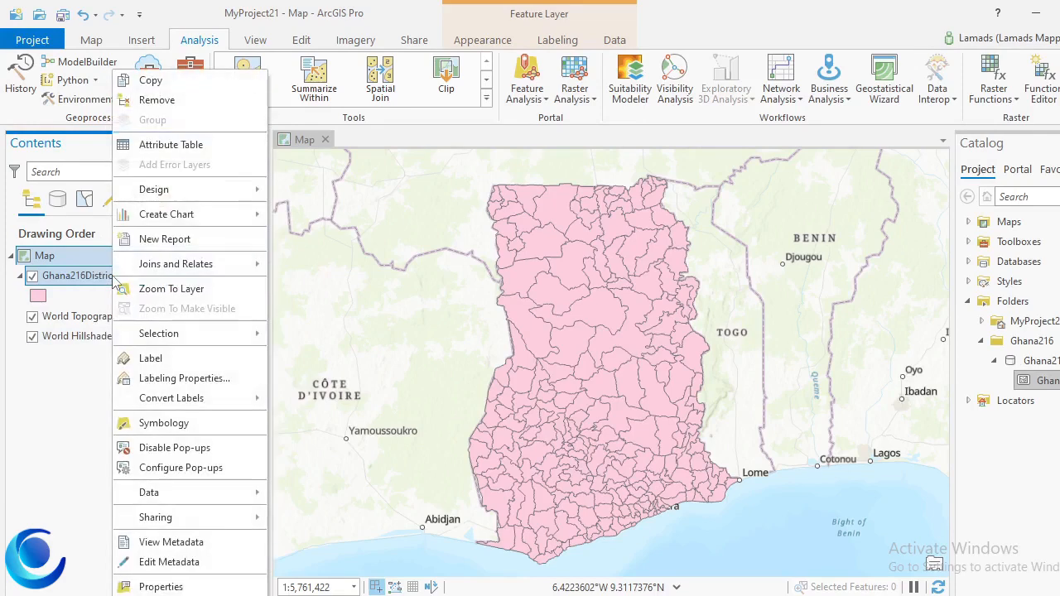
pyautogui.click(186, 145)
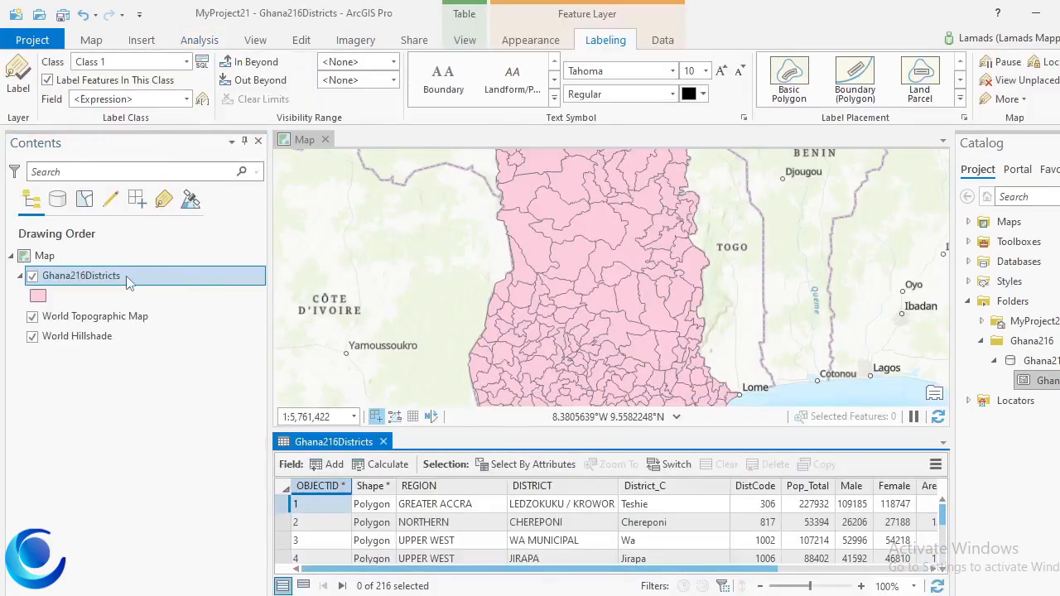
pyautogui.rightClick(125, 276)
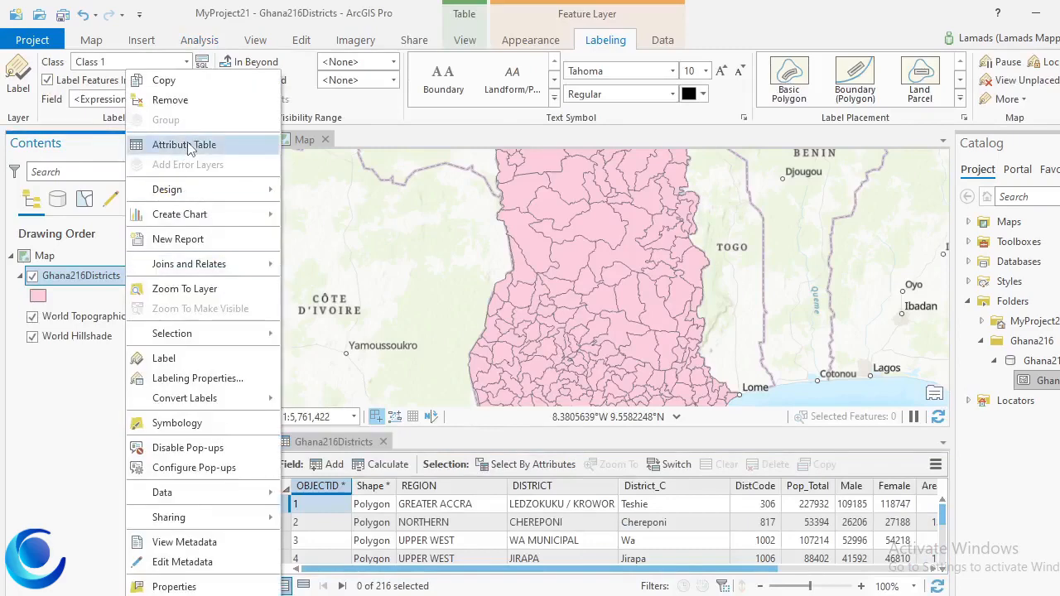
pyautogui.click(64, 411)
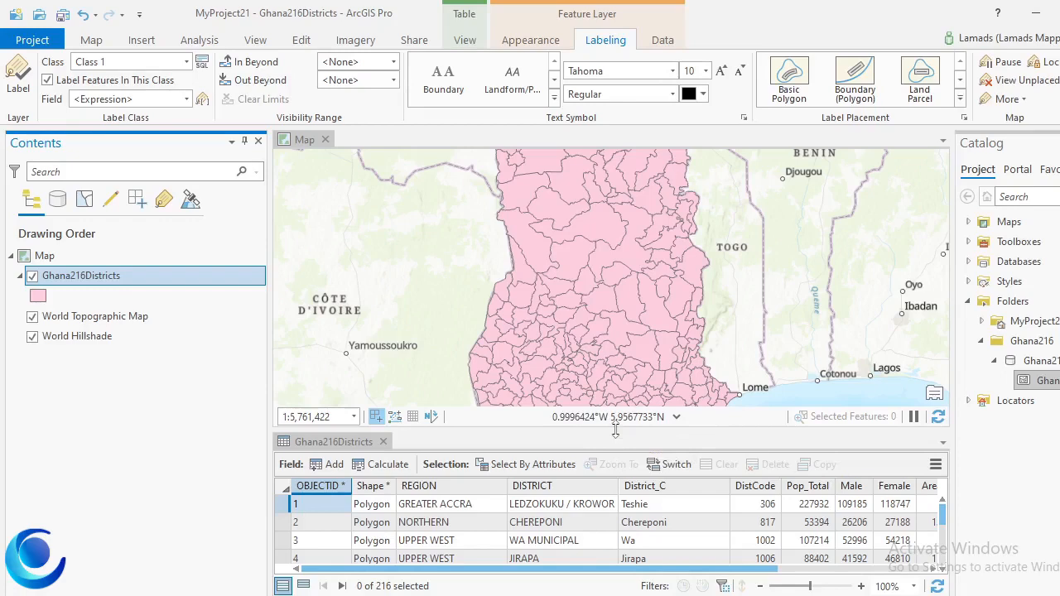
# Enlarge the attribute table's height and width so more rows and fields fit beside the map and layer list.
pyautogui.moveTo(616, 429); pyautogui.dragTo(609, 270)
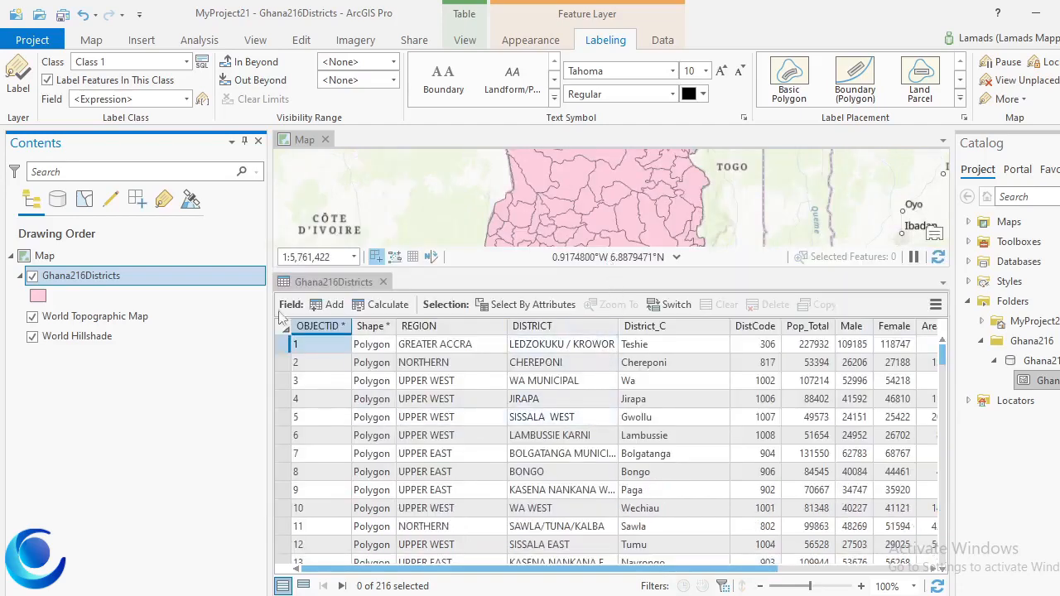
pyautogui.moveTo(269, 305); pyautogui.dragTo(197, 305)
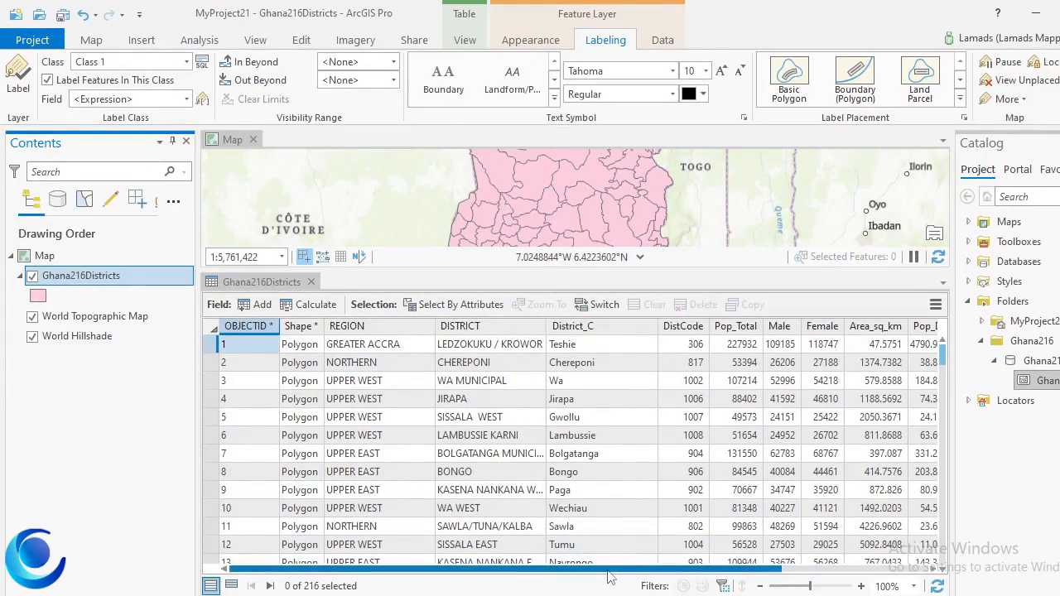
pyautogui.moveTo(607, 576)
pyautogui.mouseDown()
pyautogui.moveTo(861, 578)
pyautogui.moveTo(604, 569)
pyautogui.mouseUp()
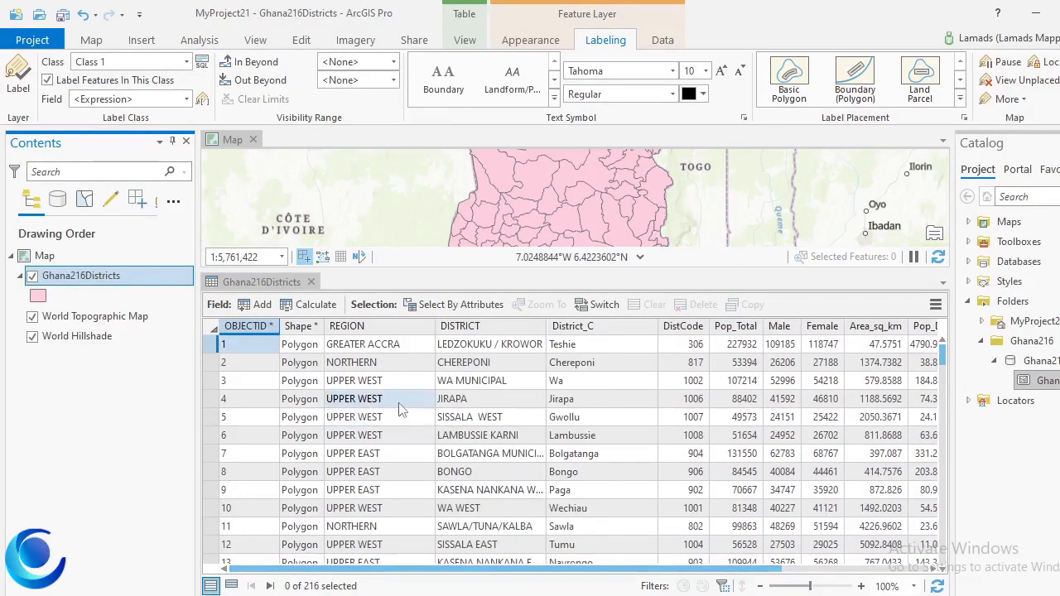
# Sort the districts table by the REGION field in ascending order, and re-sort it in descending order.
pyautogui.rightClick(377, 331)
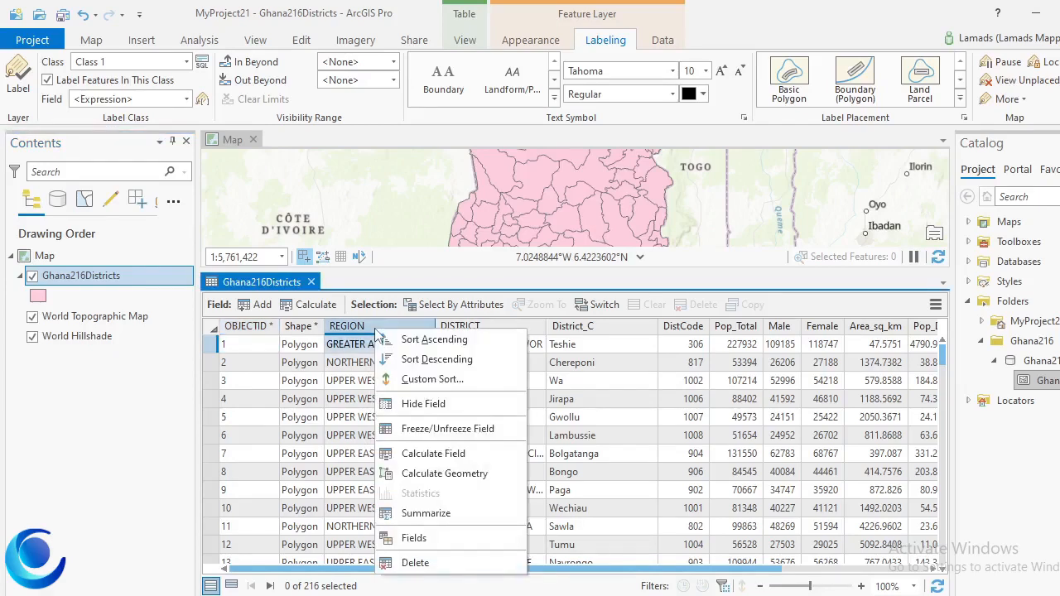
pyautogui.click(437, 341)
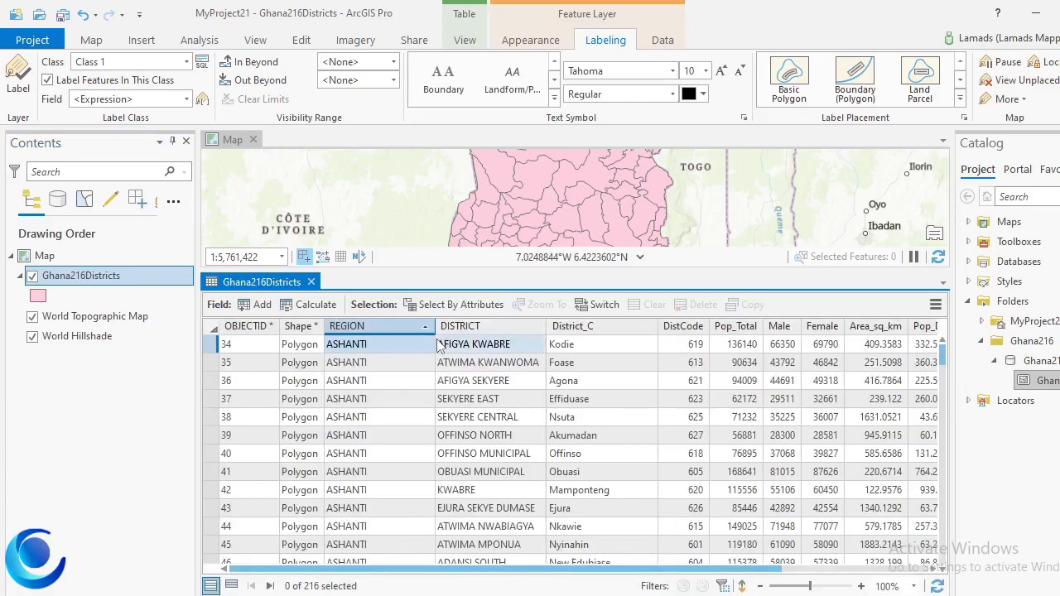
pyautogui.rightClick(388, 325)
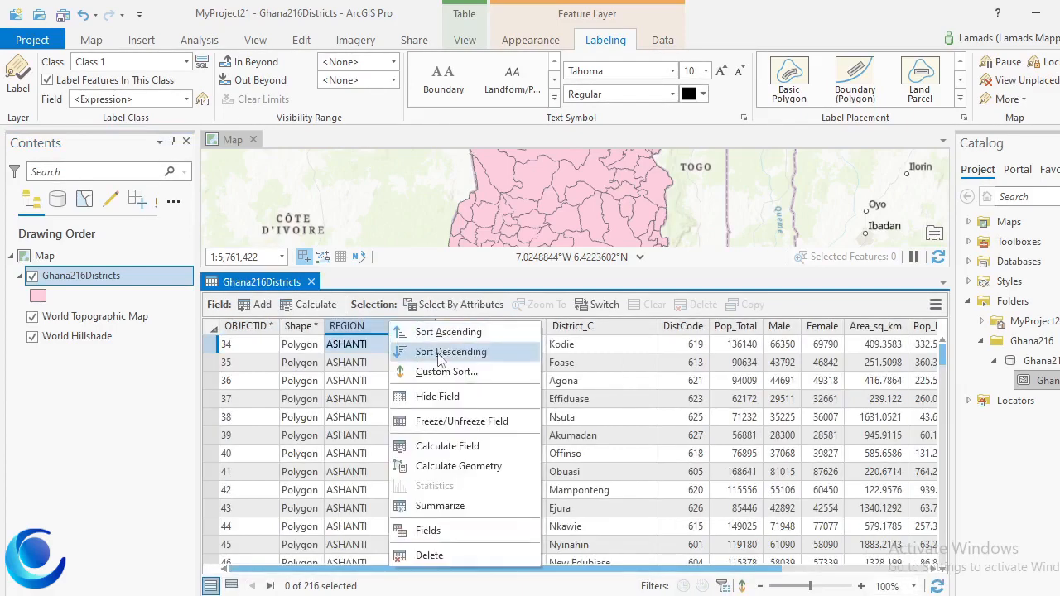
pyautogui.click(439, 348)
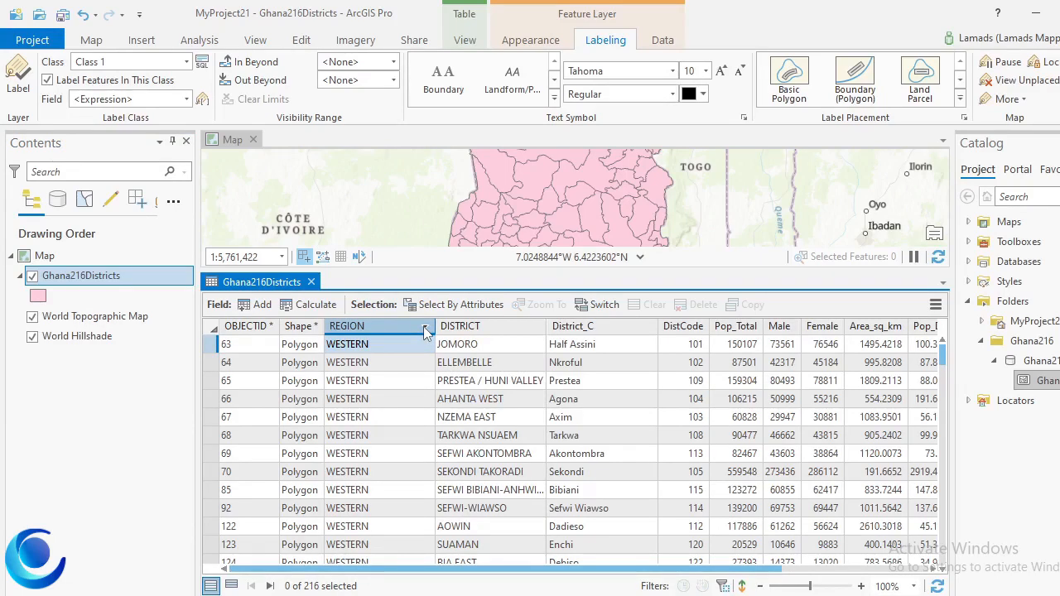
# Toggle the REGION field's sort order to ascending and back to descending.
pyautogui.doubleClick(418, 324)
pyautogui.doubleClick(403, 328)
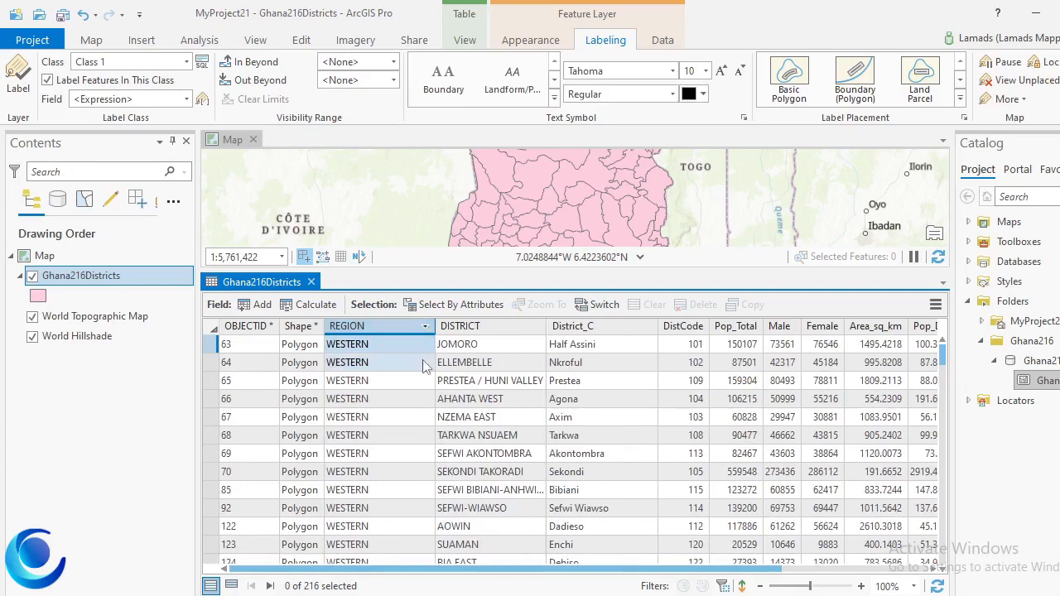
pyautogui.moveTo(427, 330)
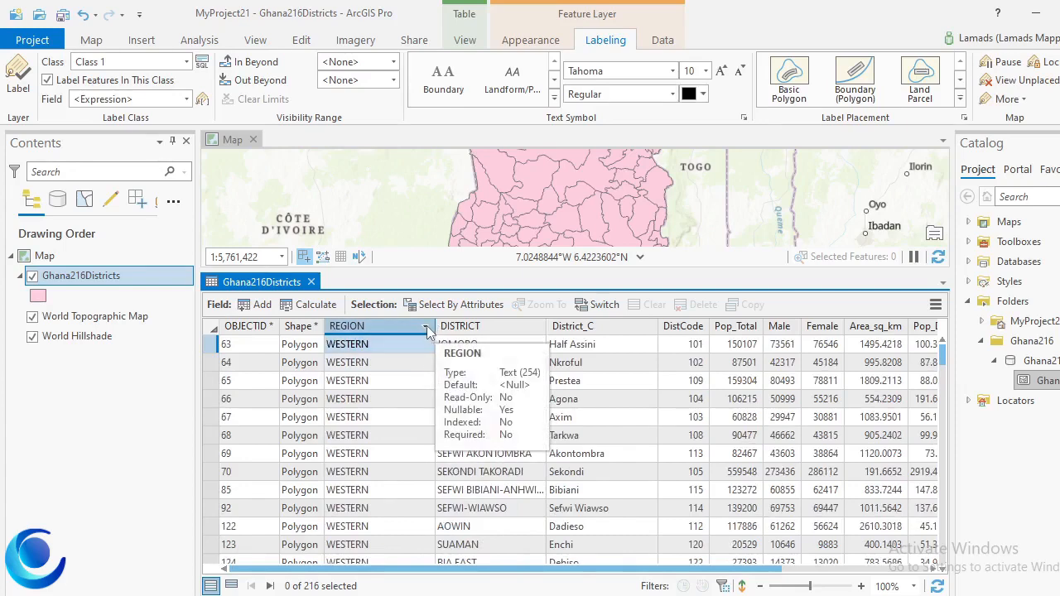
pyautogui.click(426, 327)
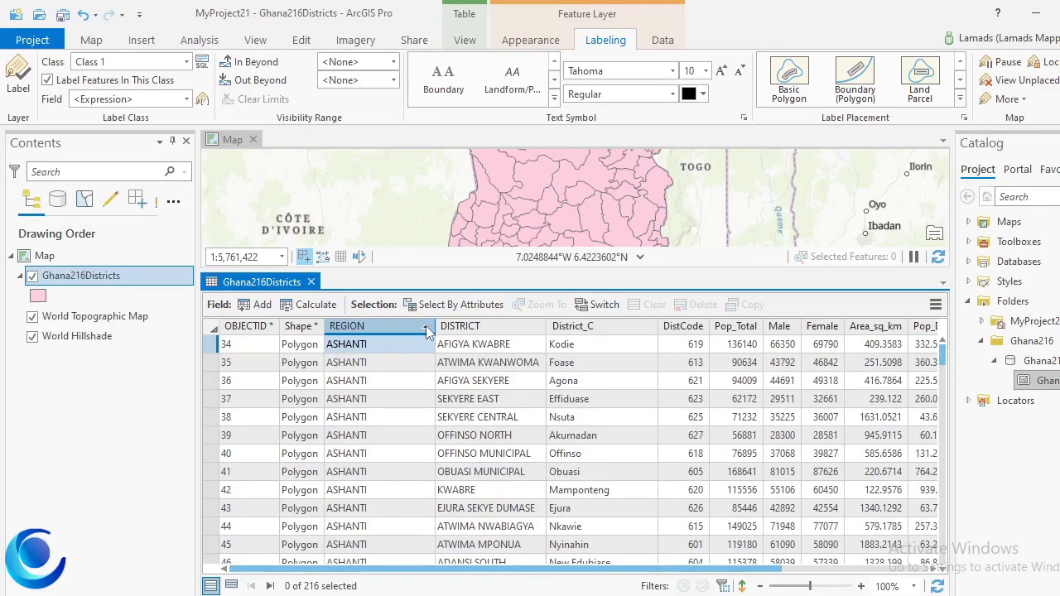
pyautogui.doubleClick(424, 325)
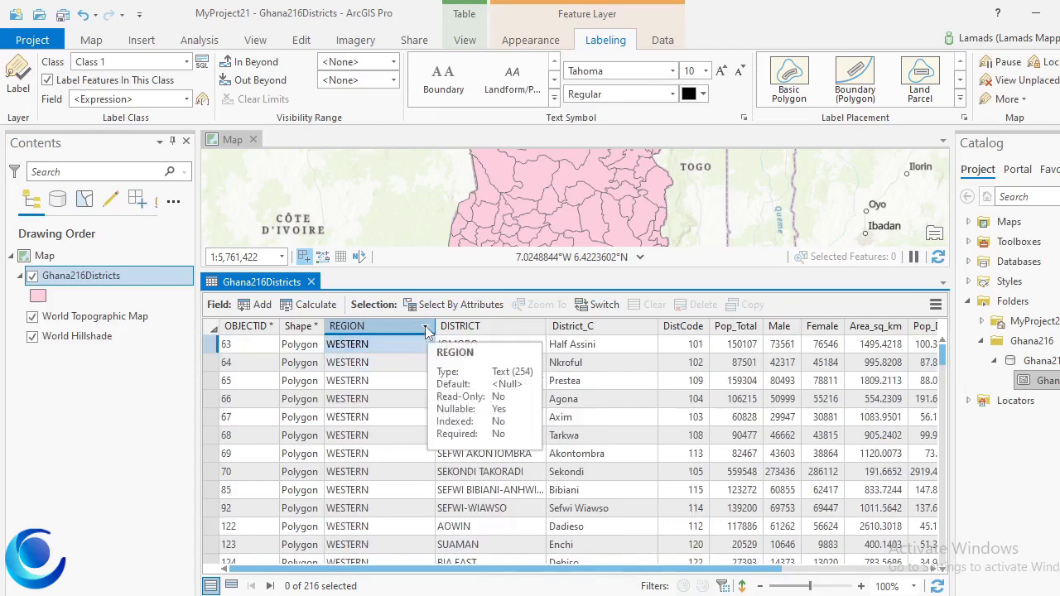
# Review the REGION field's available operations and examine how the sorted records are grouped by region.
pyautogui.rightClick(398, 324)
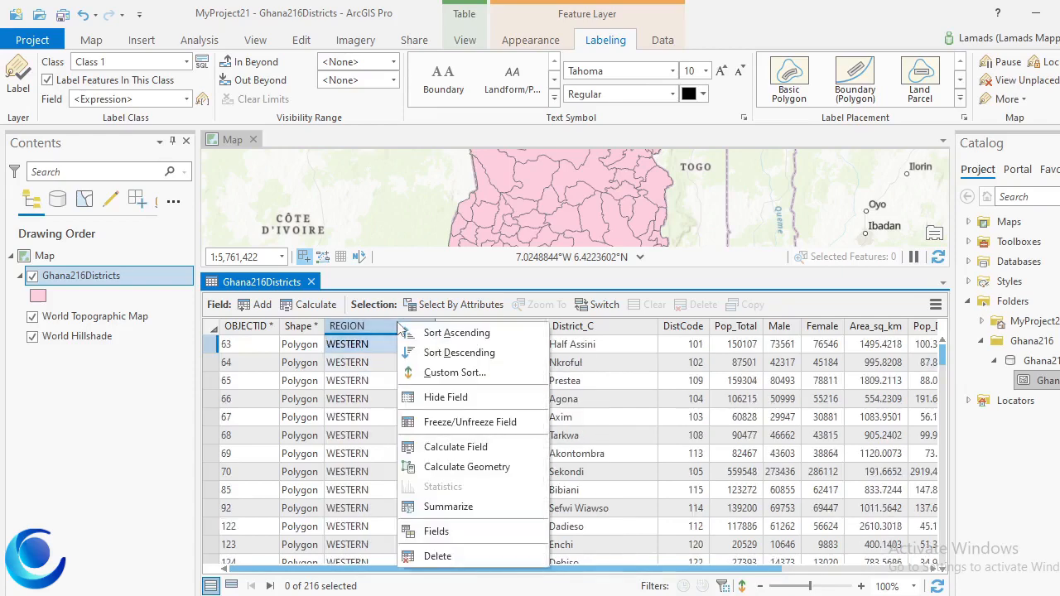
pyautogui.click(514, 278)
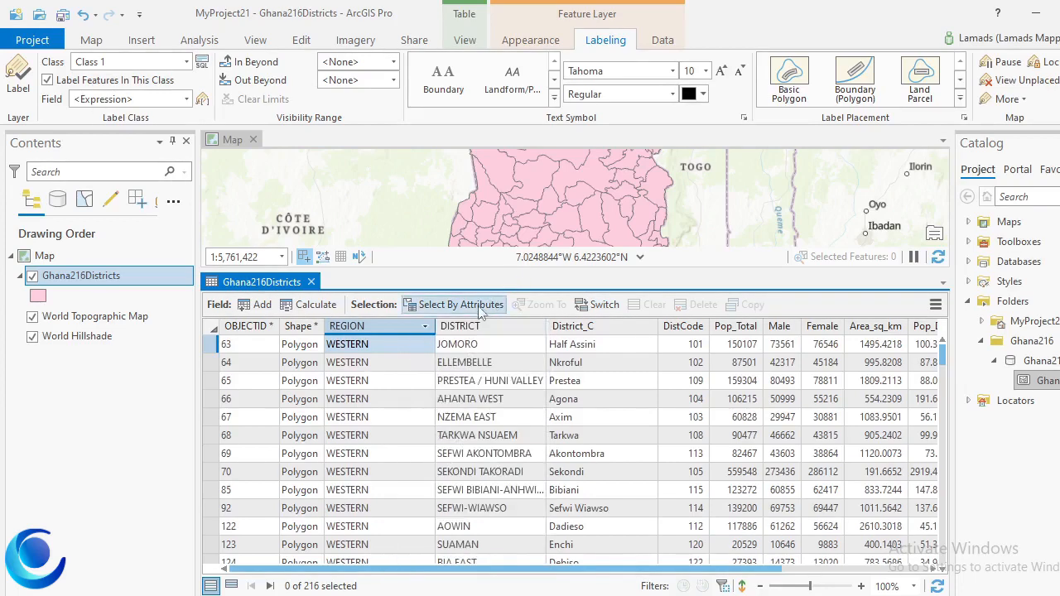
pyautogui.rightClick(391, 327)
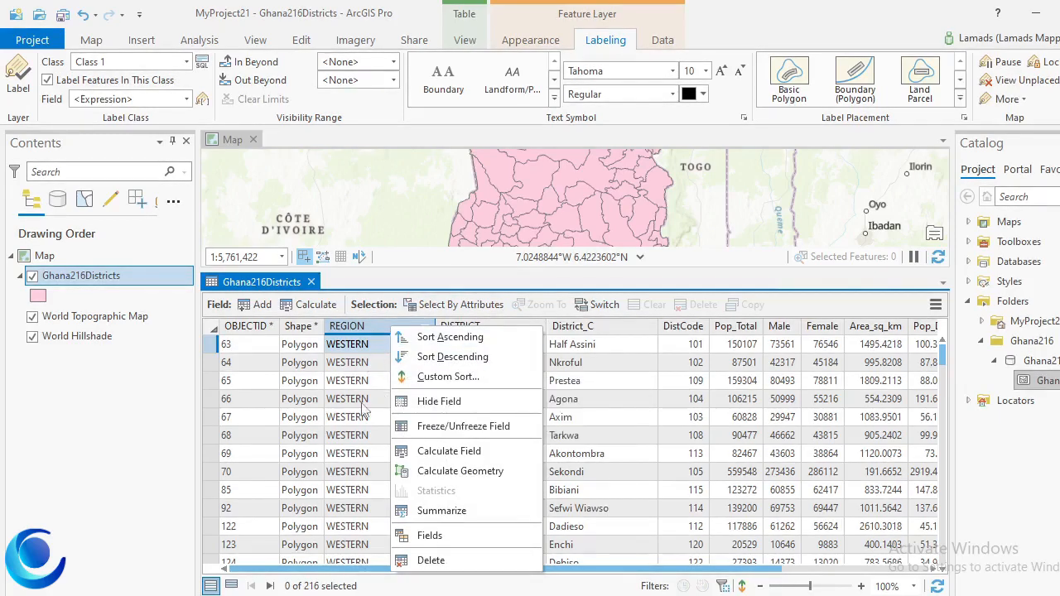
pyautogui.click(439, 283)
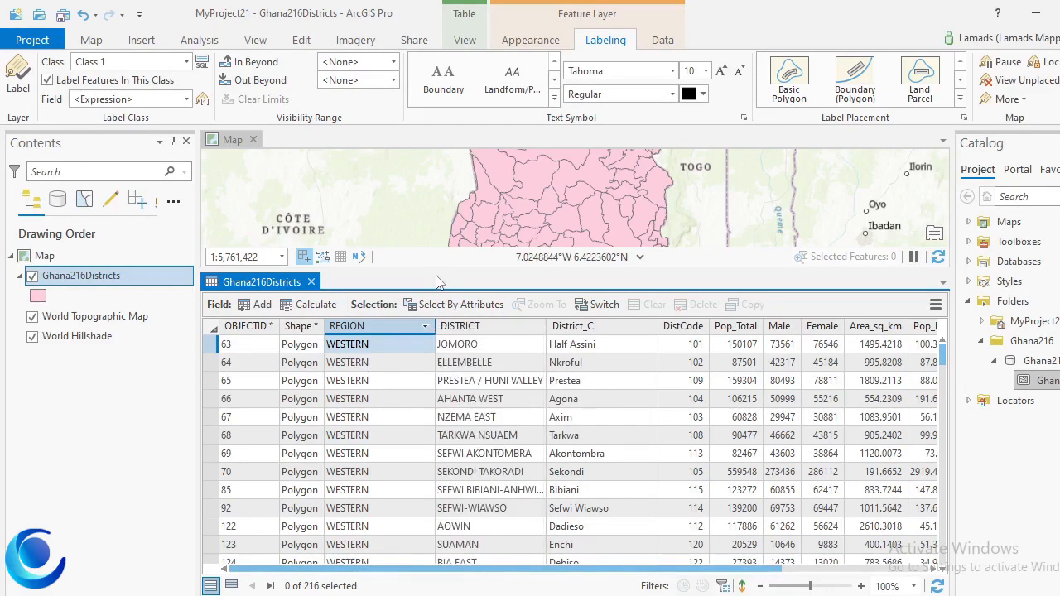
pyautogui.scroll(-5, 370, 418)
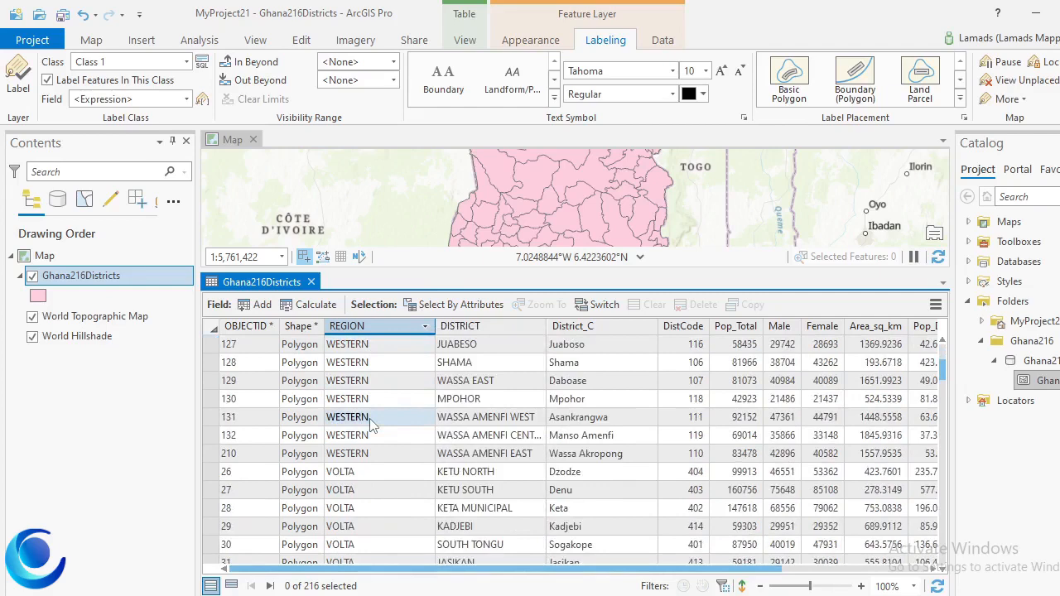
pyautogui.scroll(-2, 371, 424)
pyautogui.scroll(7, 371, 425)
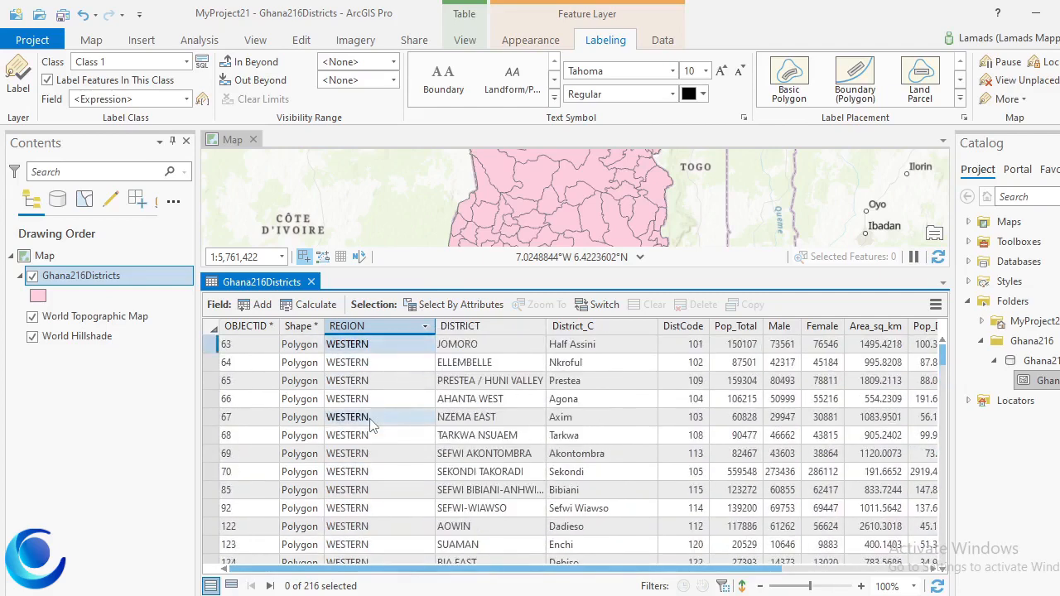
# Summarize the Ghana216Districts table by REGION with a Count statistic on DISTRICT, output to Ghana216Districts_Statistics1.
pyautogui.rightClick(382, 330)
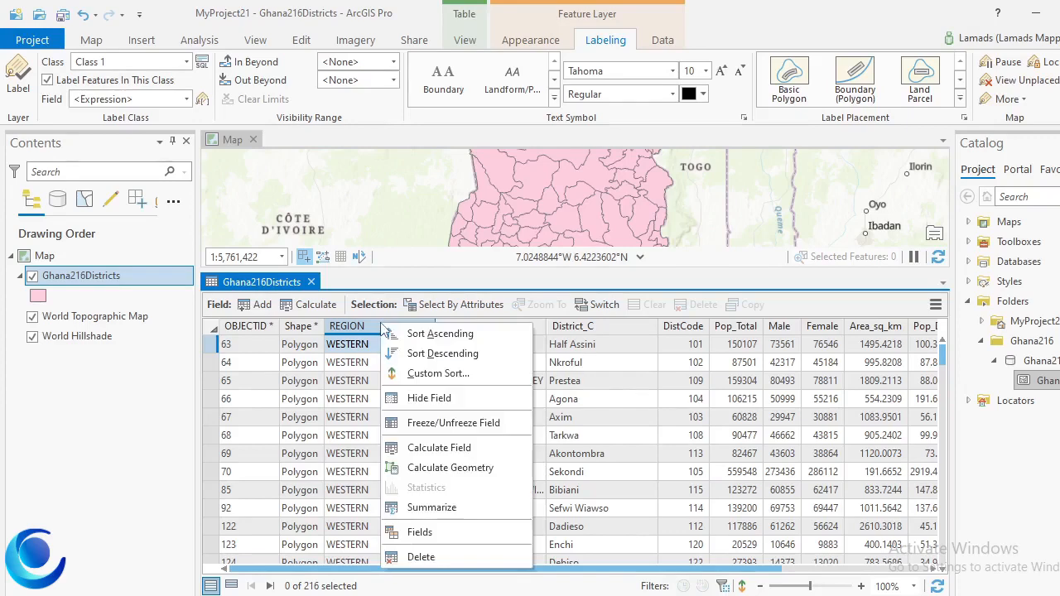
pyautogui.click(432, 508)
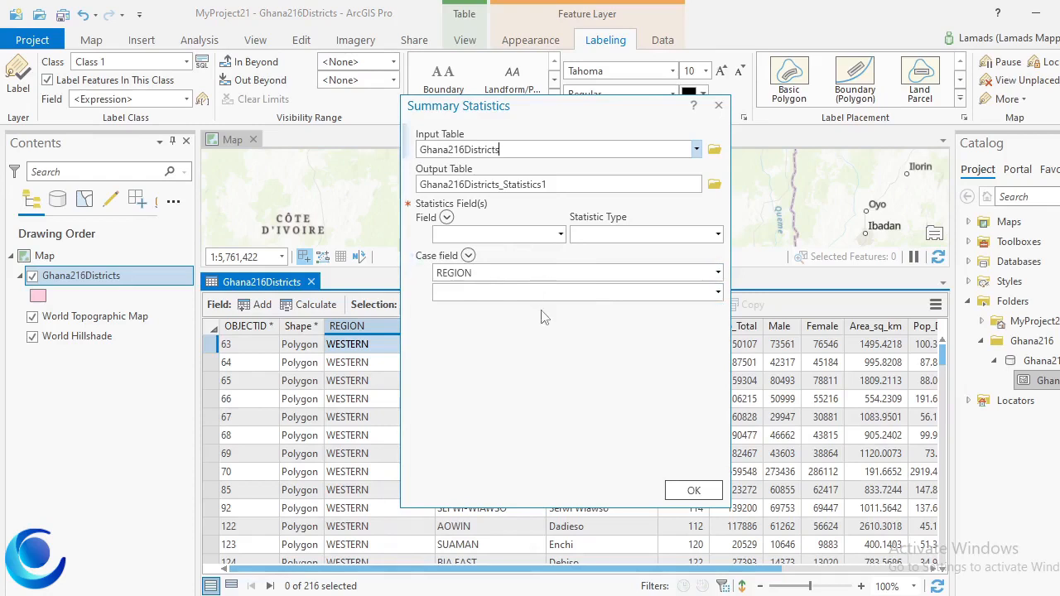
pyautogui.click(560, 235)
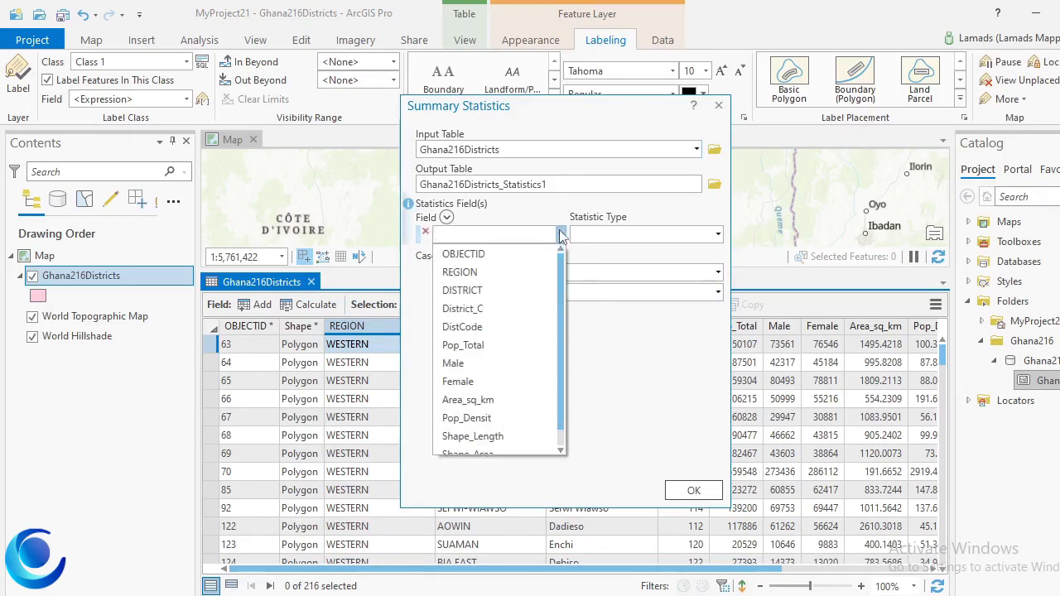
pyautogui.scroll(-1, 527, 328)
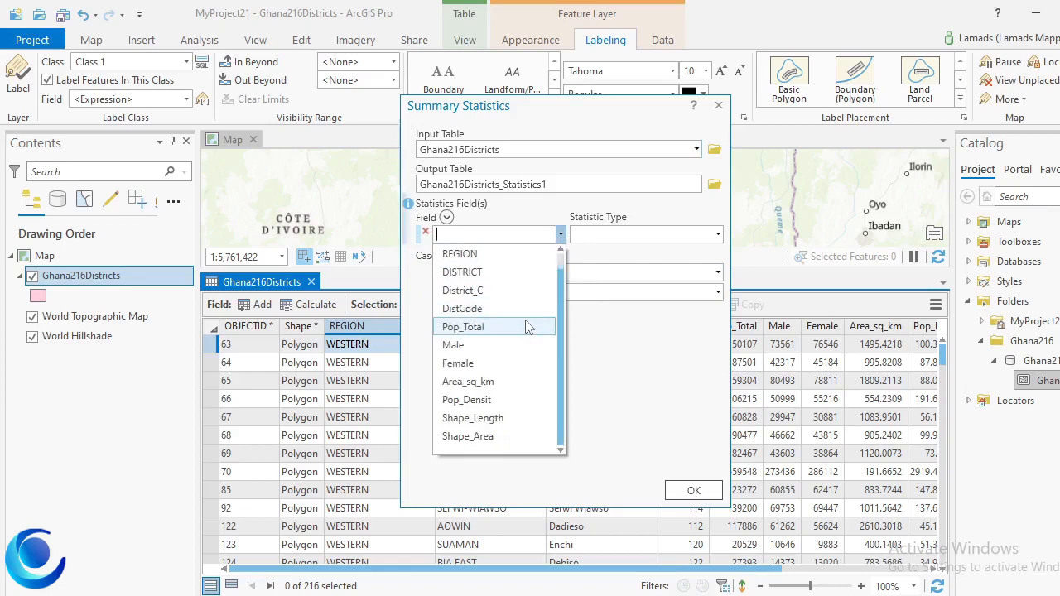
pyautogui.scroll(1, 526, 328)
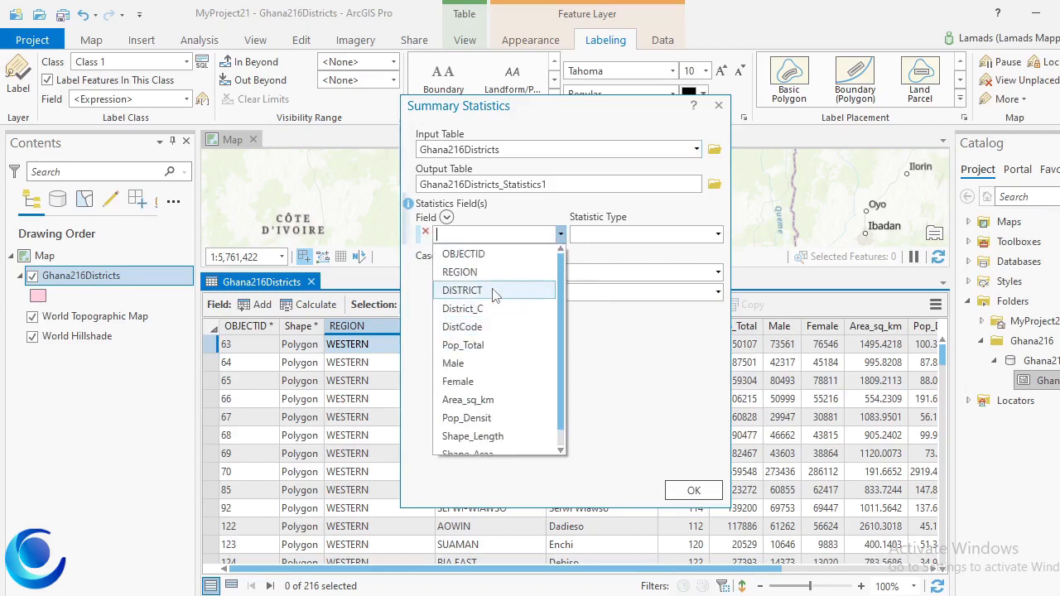
pyautogui.click(494, 290)
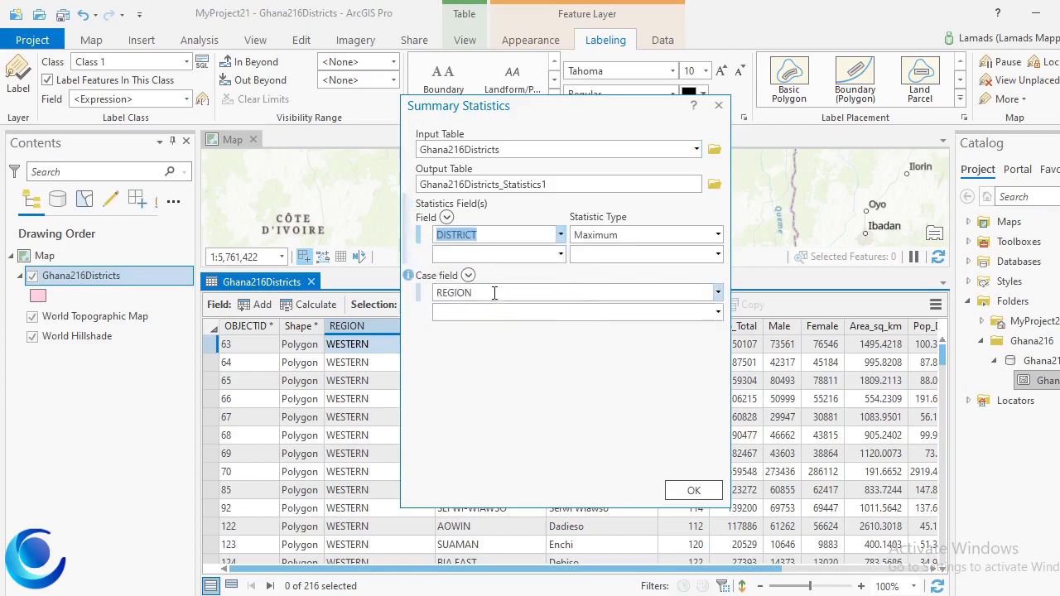
pyautogui.click(718, 236)
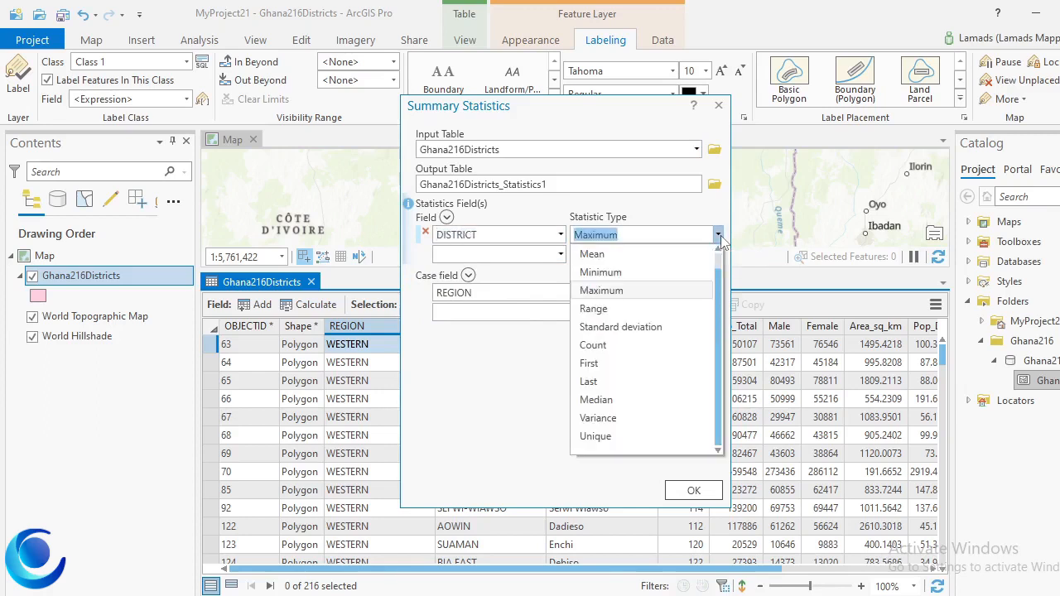
pyautogui.click(642, 353)
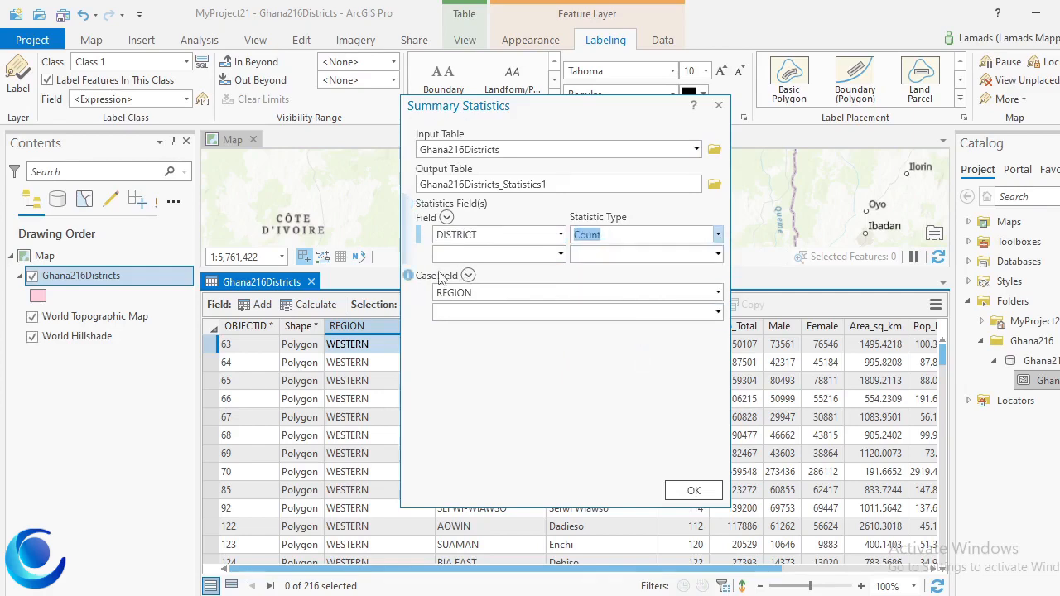
pyautogui.moveTo(410, 279)
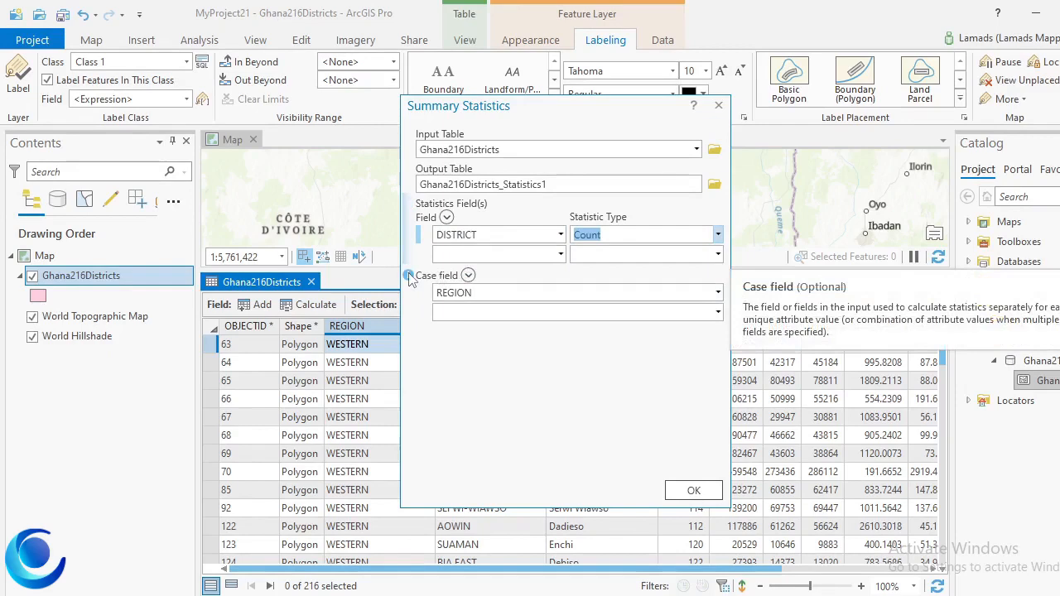
pyautogui.click(694, 490)
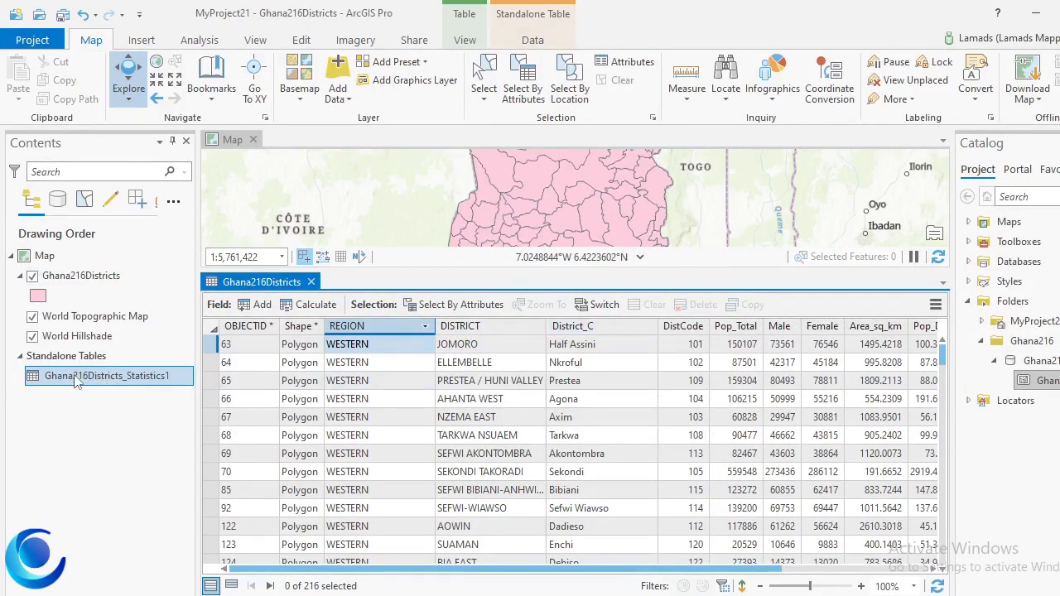
# Open the Ghana216Districts_Statistics1 table and sort it by COUNT_DISTRICT in ascending order.
pyautogui.rightClick(89, 381)
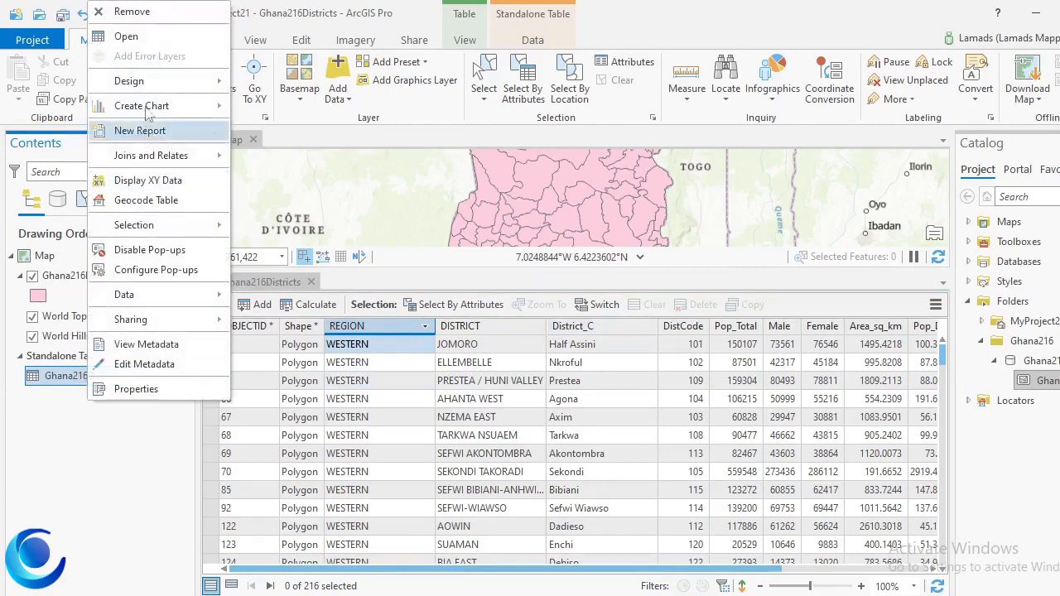
pyautogui.click(145, 38)
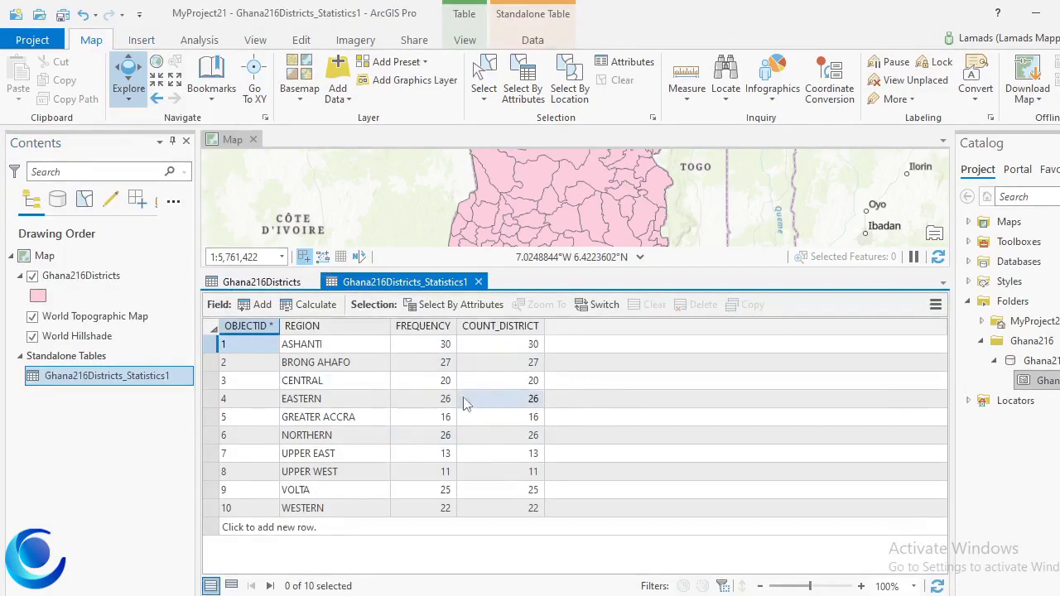
pyautogui.rightClick(500, 328)
pyautogui.click(556, 335)
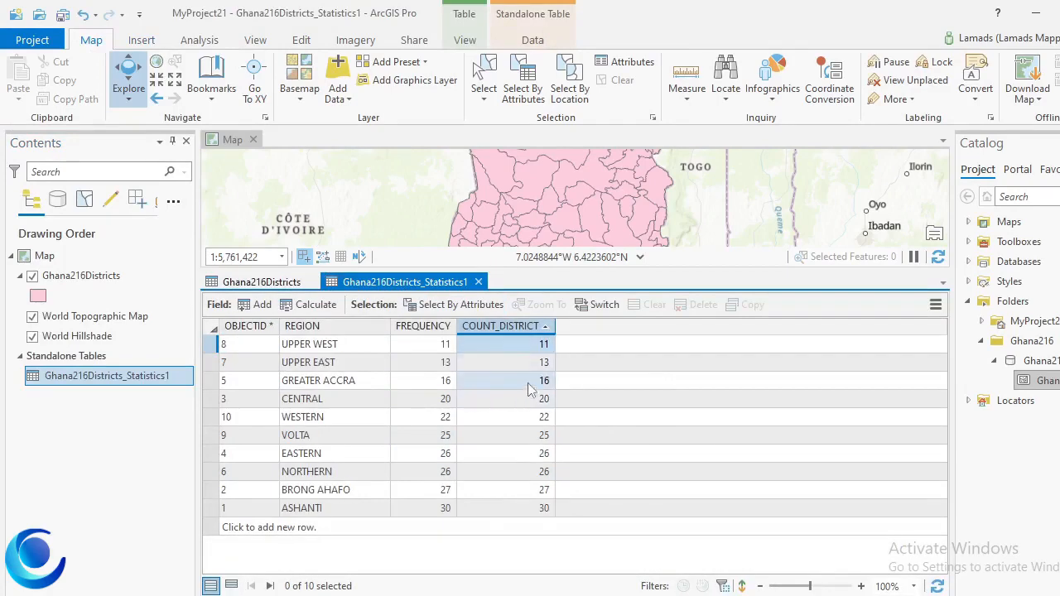
# Hide the REGION field in the Ghana216Districts table, and restore the display of all fields.
pyautogui.click(284, 285)
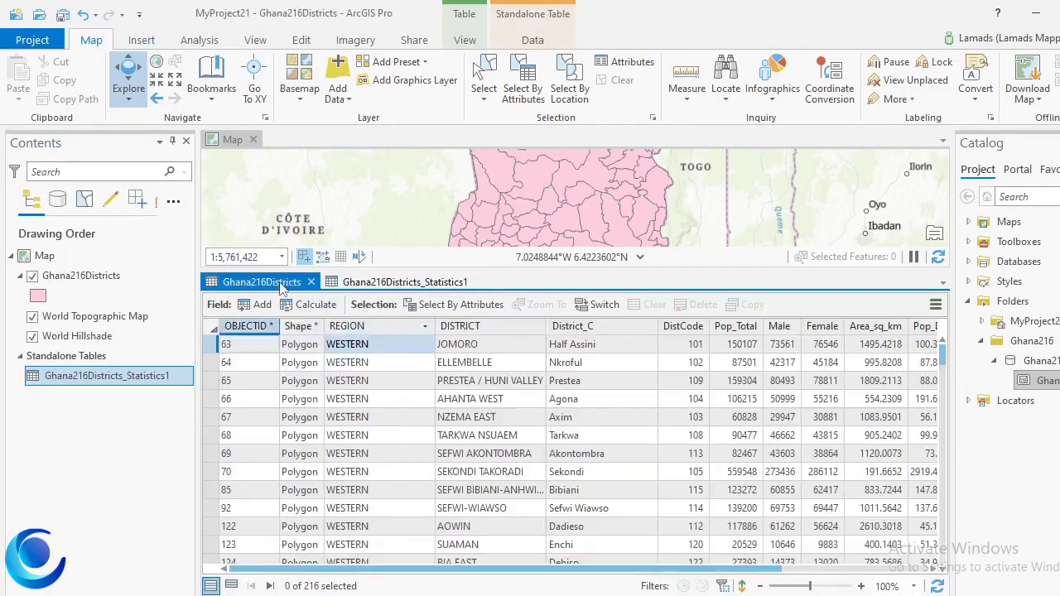
pyautogui.rightClick(381, 329)
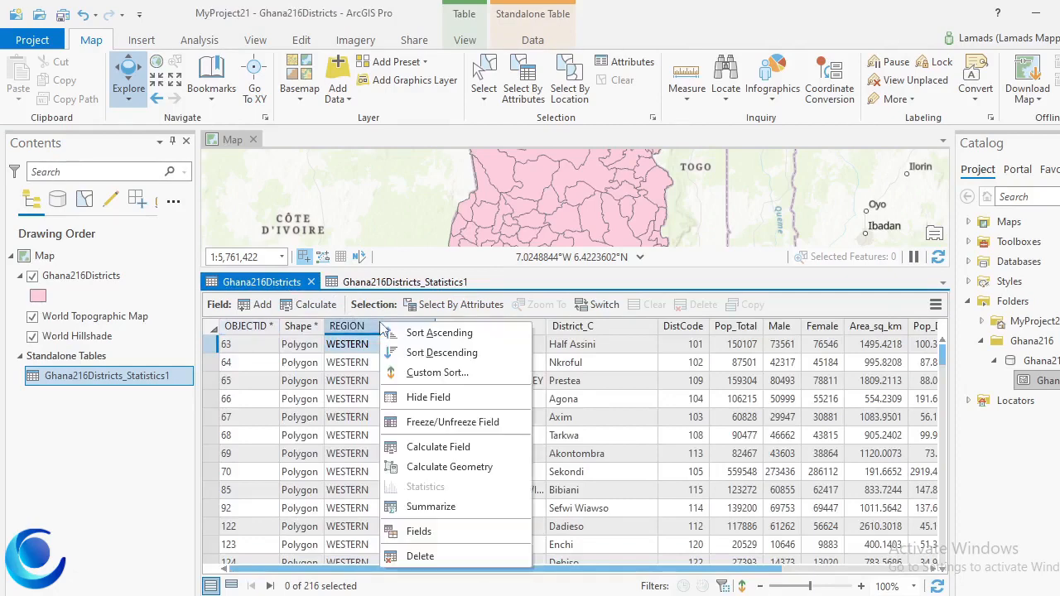
pyautogui.click(428, 398)
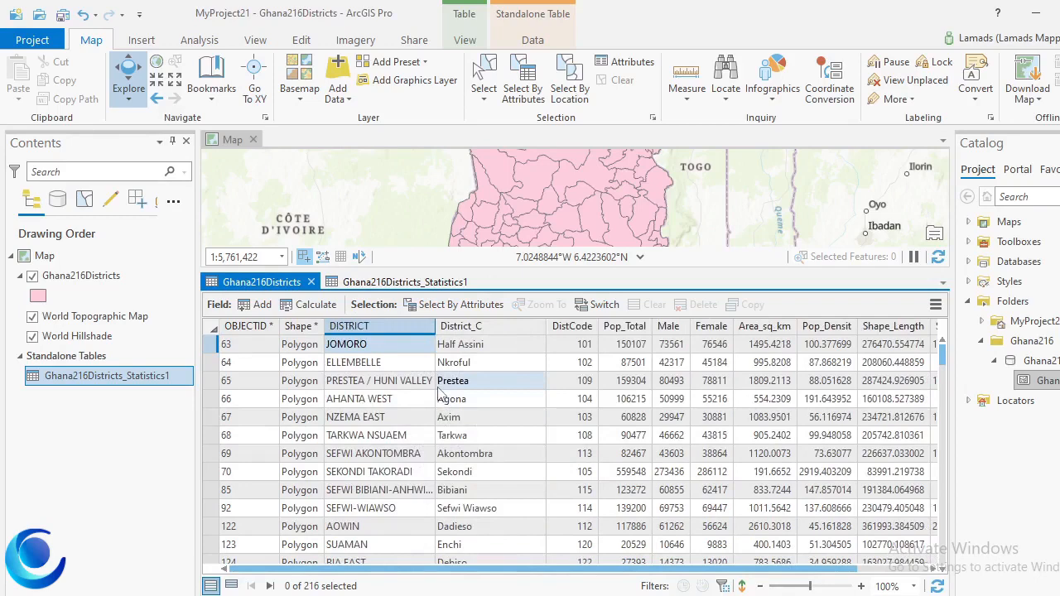
pyautogui.click(935, 306)
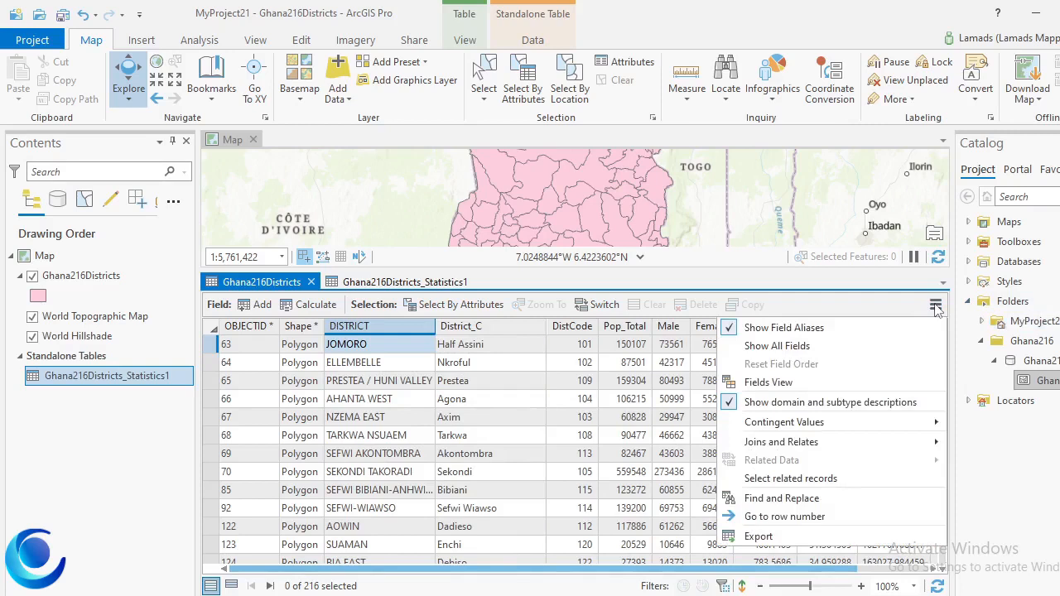
pyautogui.click(732, 347)
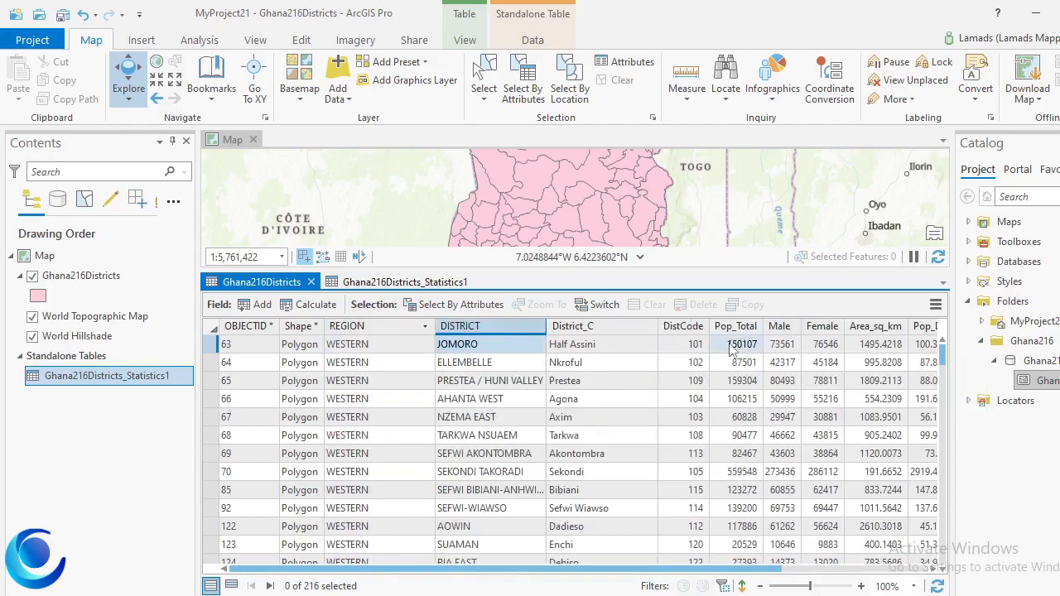
# Freeze the REGION field at the start of the Ghana216Districts table and check it against horizontal scrolling.
pyautogui.rightClick(396, 333)
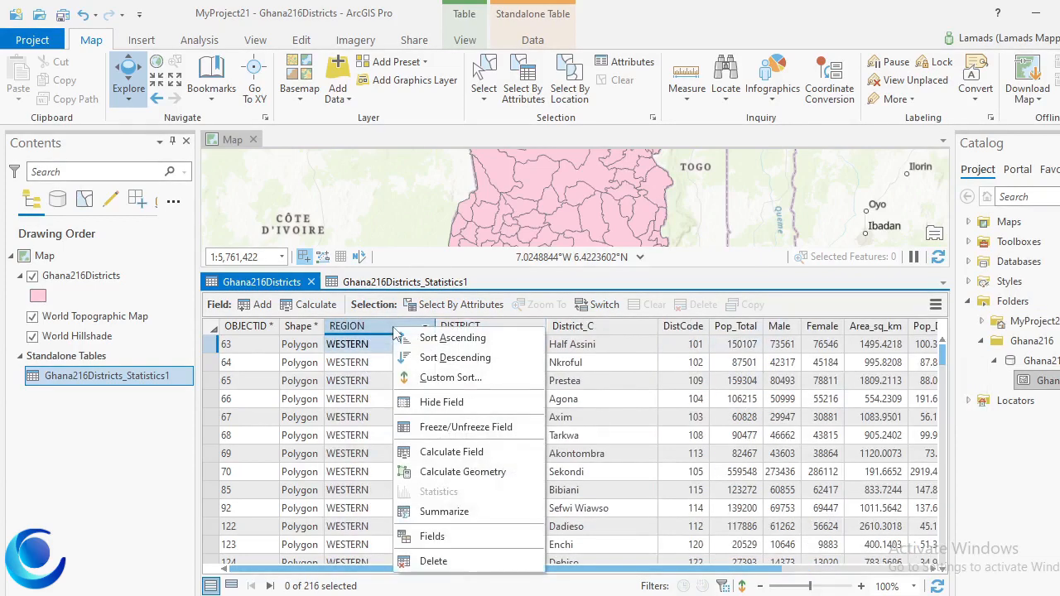
pyautogui.click(454, 427)
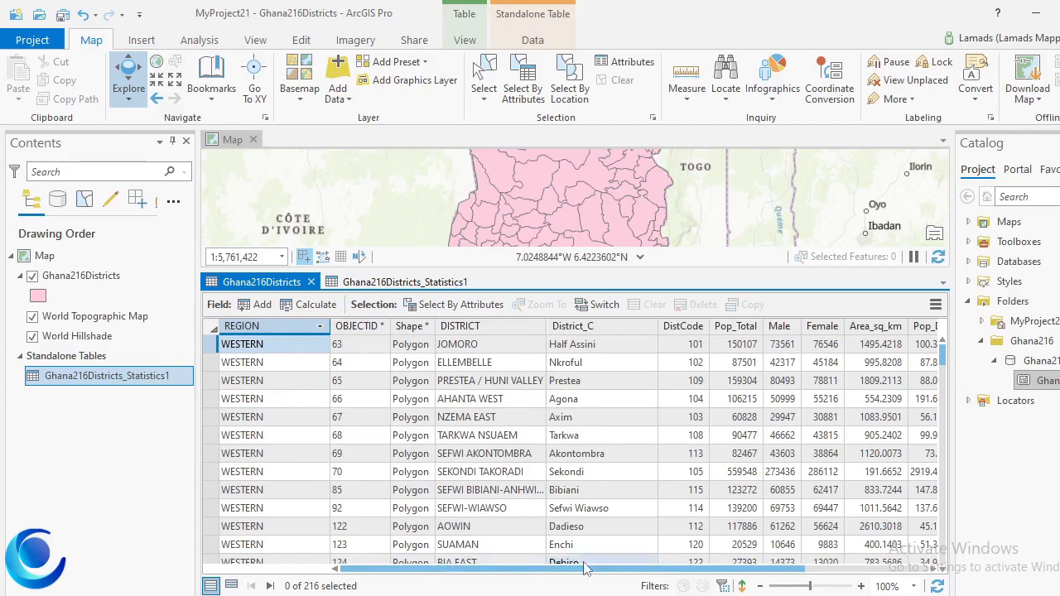
pyautogui.moveTo(593, 570); pyautogui.dragTo(358, 553)
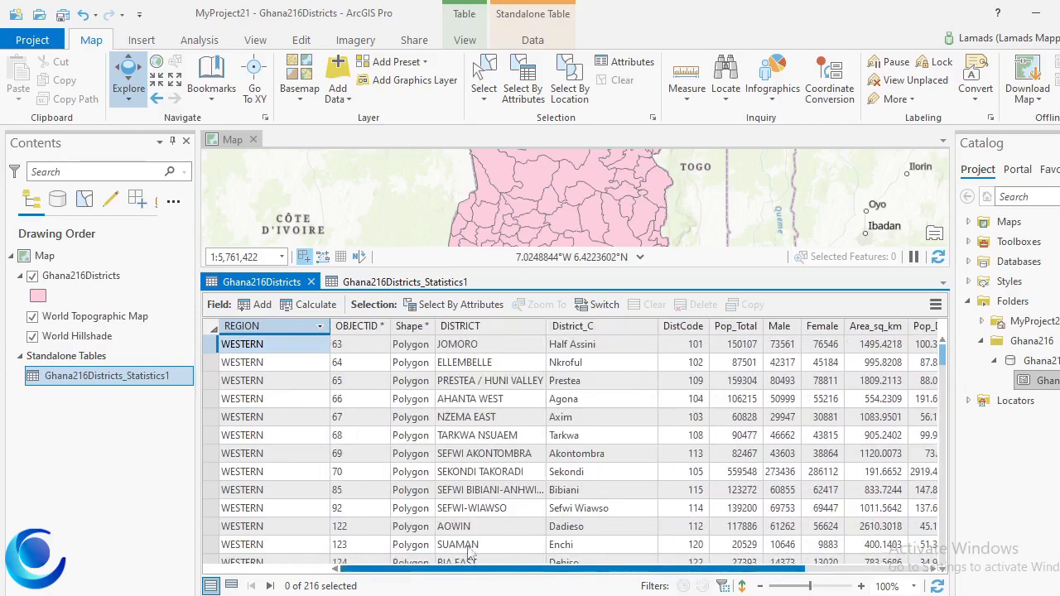
pyautogui.moveTo(662, 569); pyautogui.dragTo(497, 568)
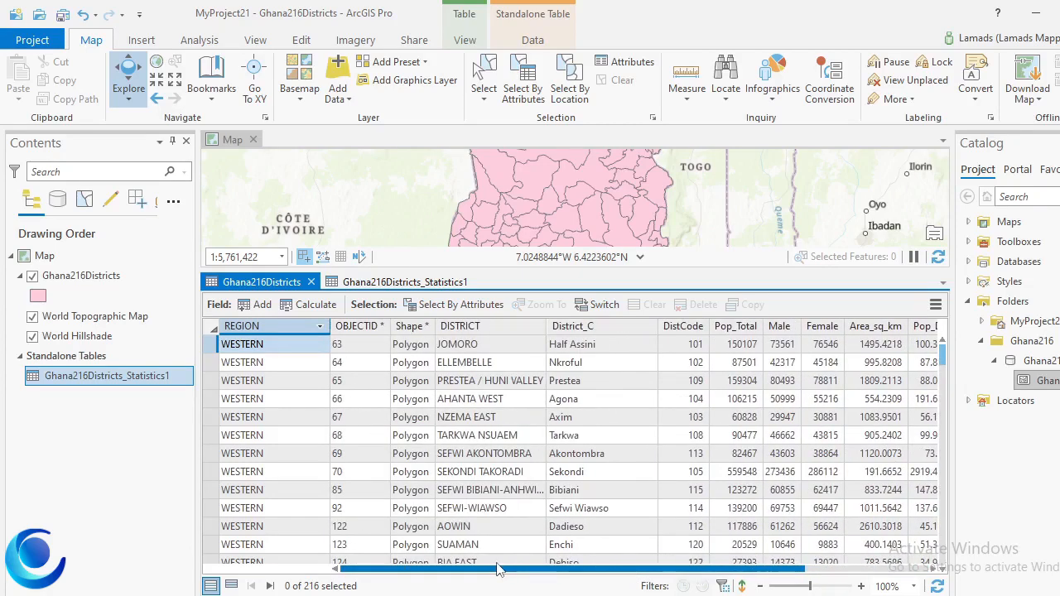
# Unfreeze the REGION field in the Ghana216Districts table and check that it scrolls with the other columns.
pyautogui.rightClick(229, 330)
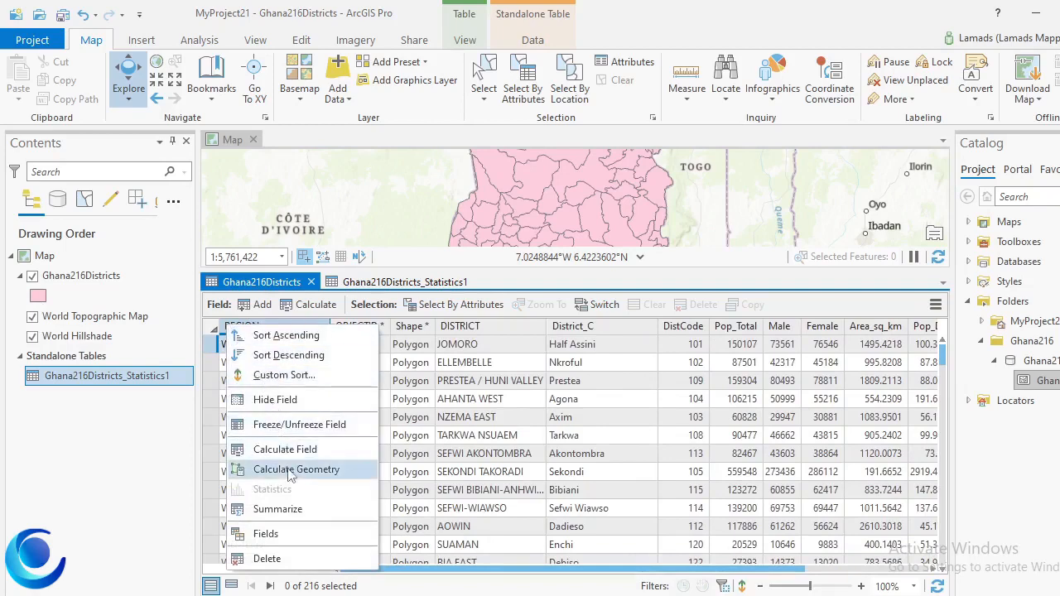
pyautogui.click(300, 425)
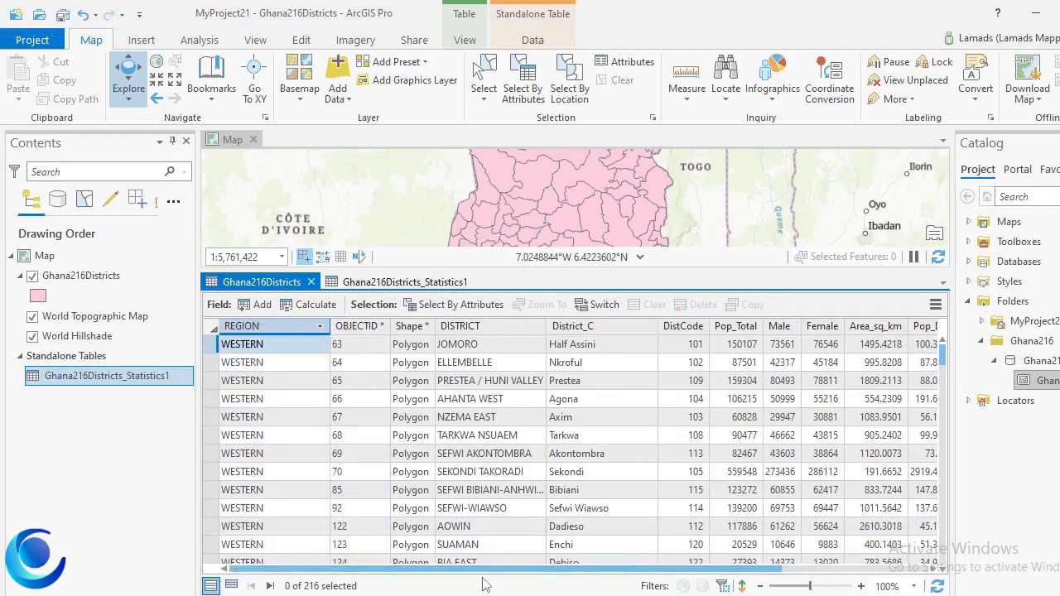
pyautogui.moveTo(489, 569); pyautogui.dragTo(294, 535)
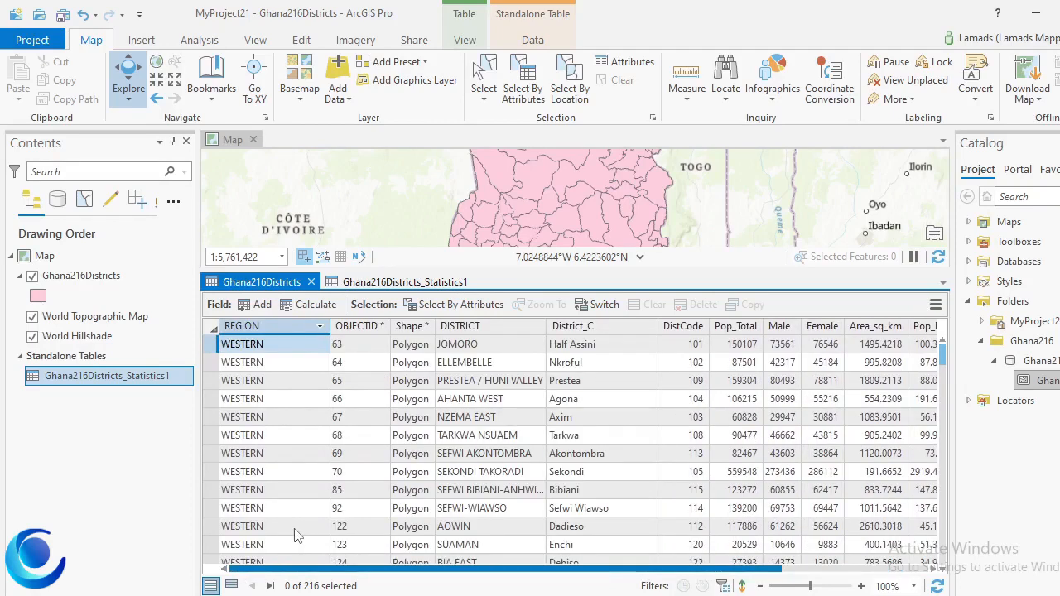
pyautogui.click(469, 329)
pyautogui.rightClick(469, 330)
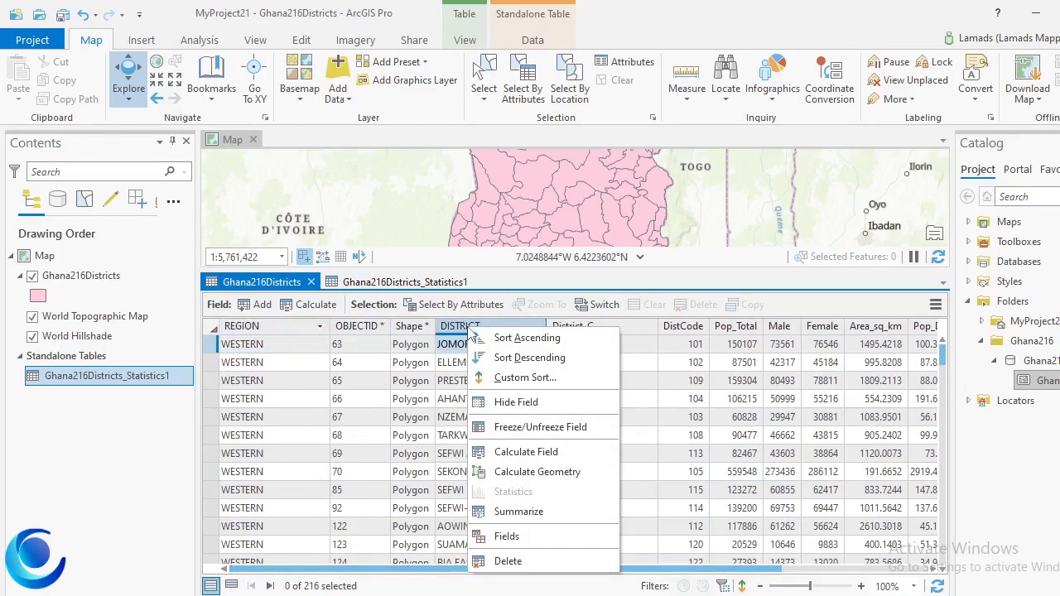
pyautogui.click(656, 573)
pyautogui.moveTo(656, 573); pyautogui.dragTo(567, 573)
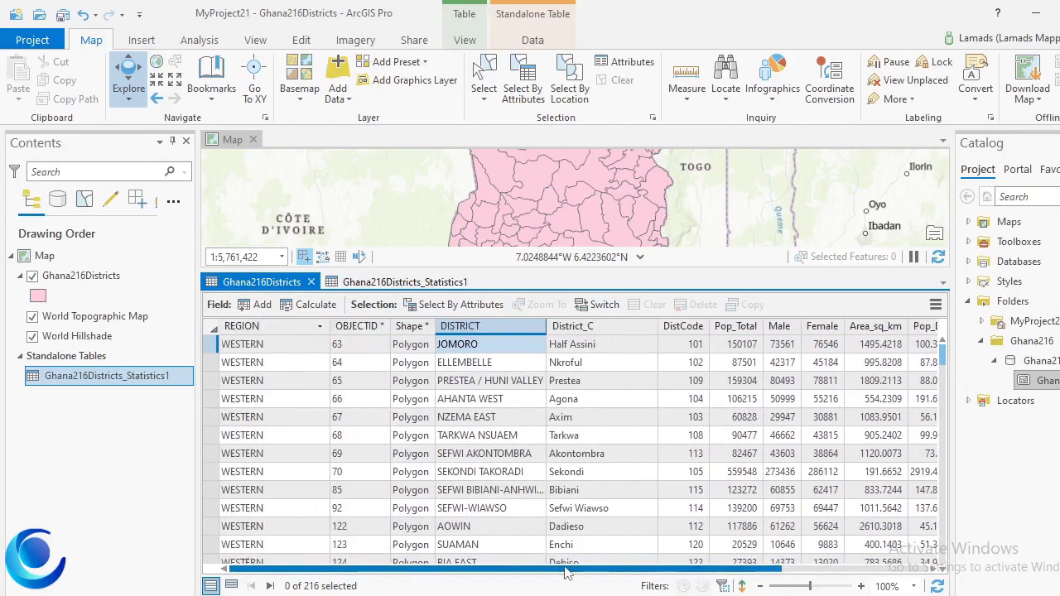
pyautogui.scroll(-3, 489, 452)
pyautogui.scroll(3, 277, 439)
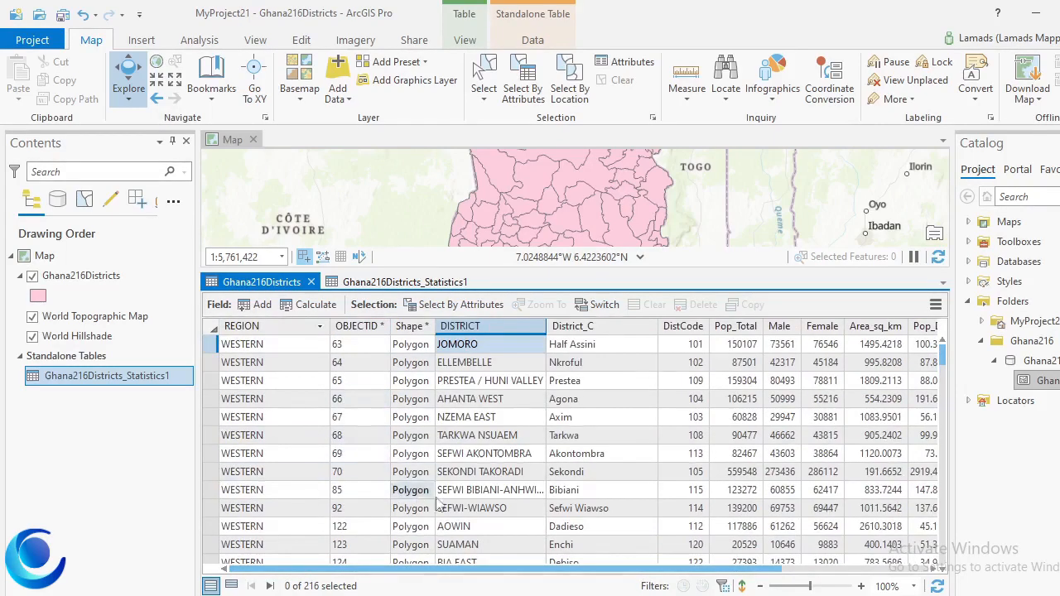
# Open the field design view of Ghana216Districts and inspect the editable name and alias of the DISTRICT field.
pyautogui.rightClick(501, 330)
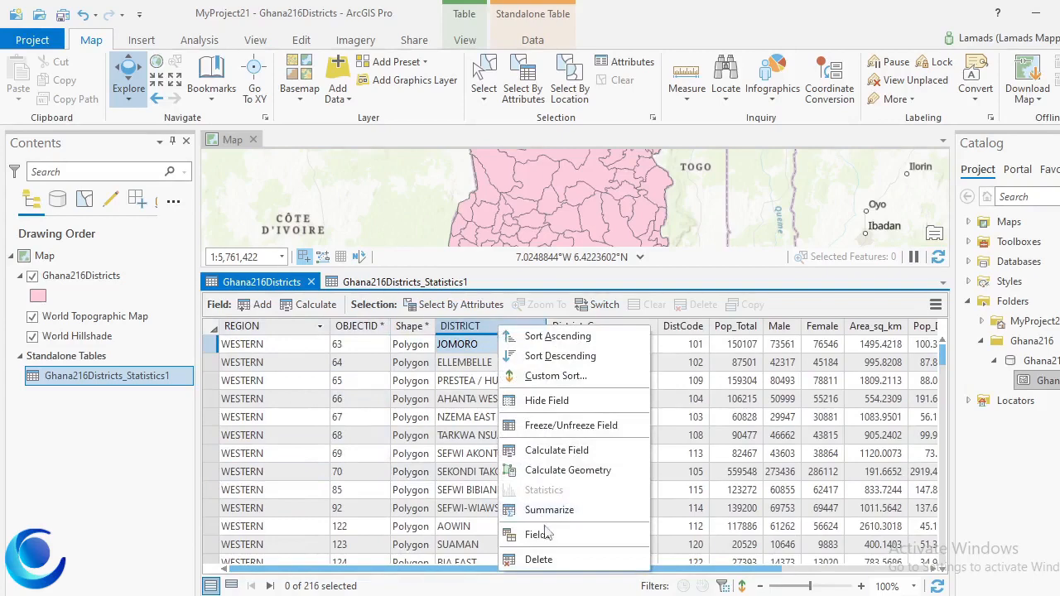
pyautogui.click(537, 535)
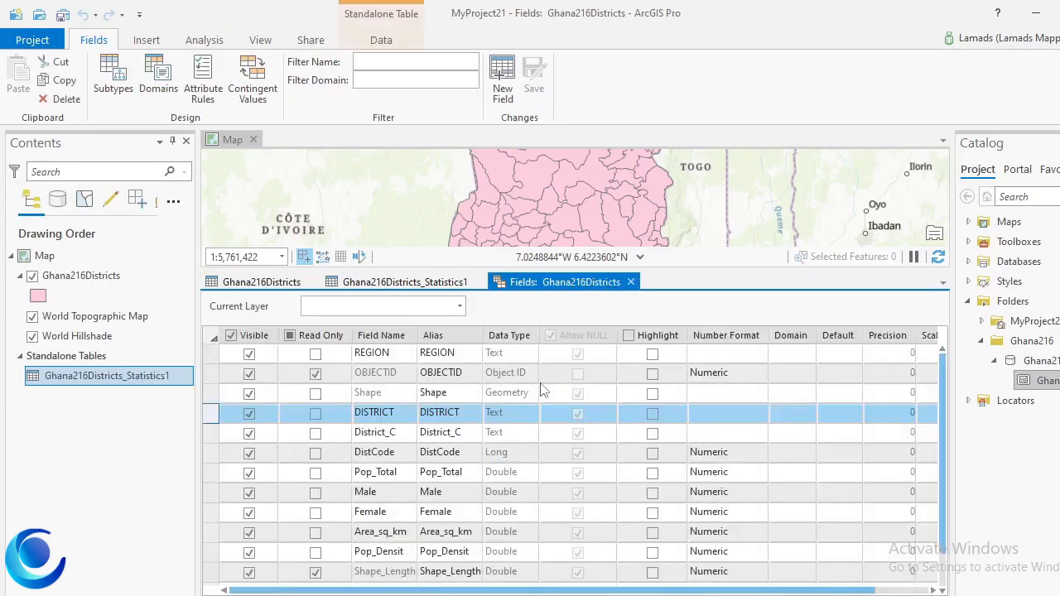
pyautogui.scroll(-1, 419, 424)
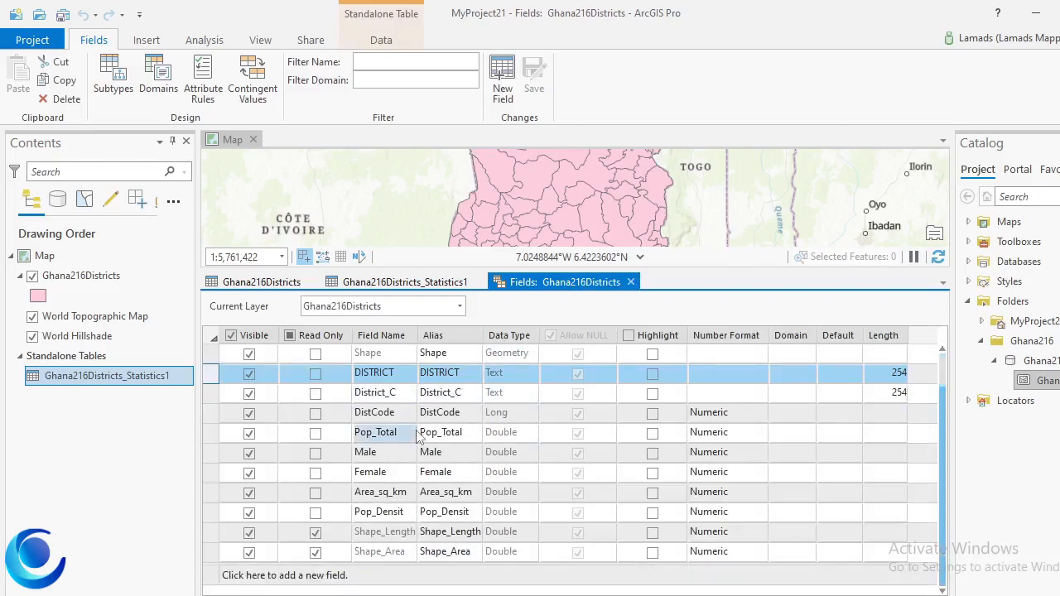
pyautogui.click(390, 377)
pyautogui.click(393, 378)
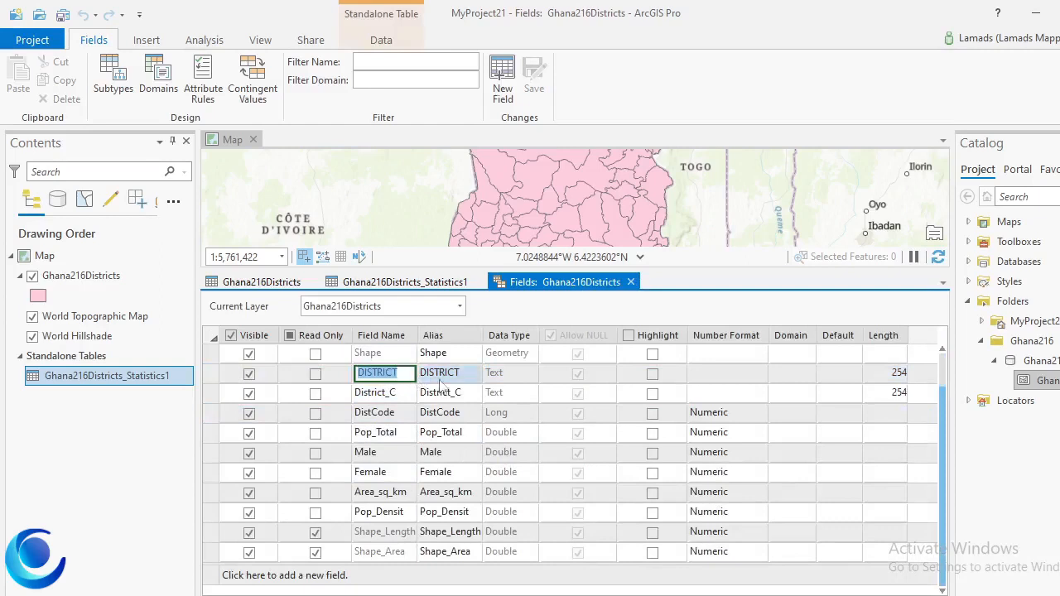
pyautogui.click(441, 377)
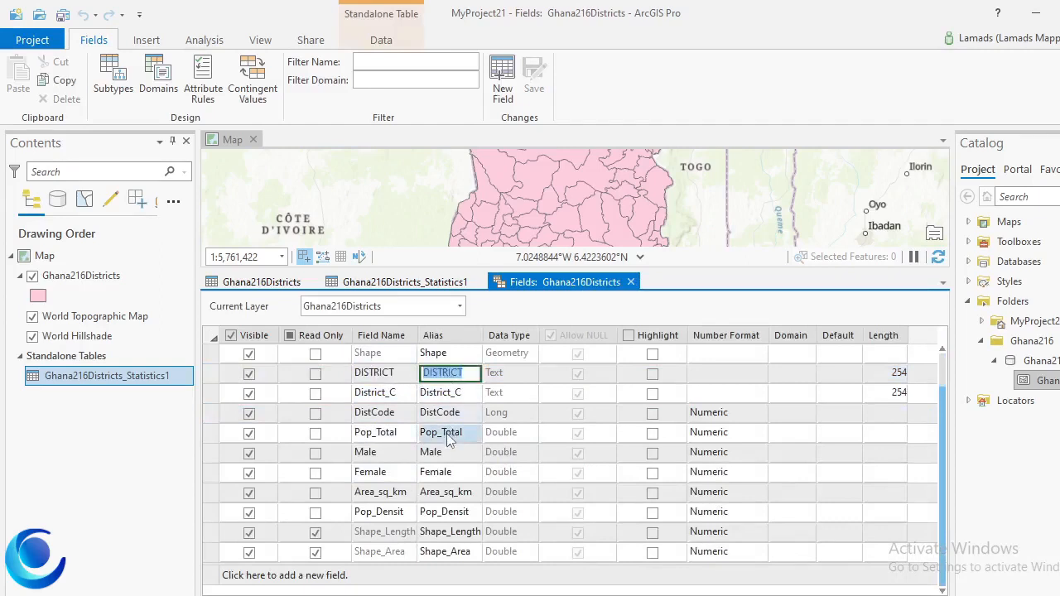
pyautogui.click(473, 374)
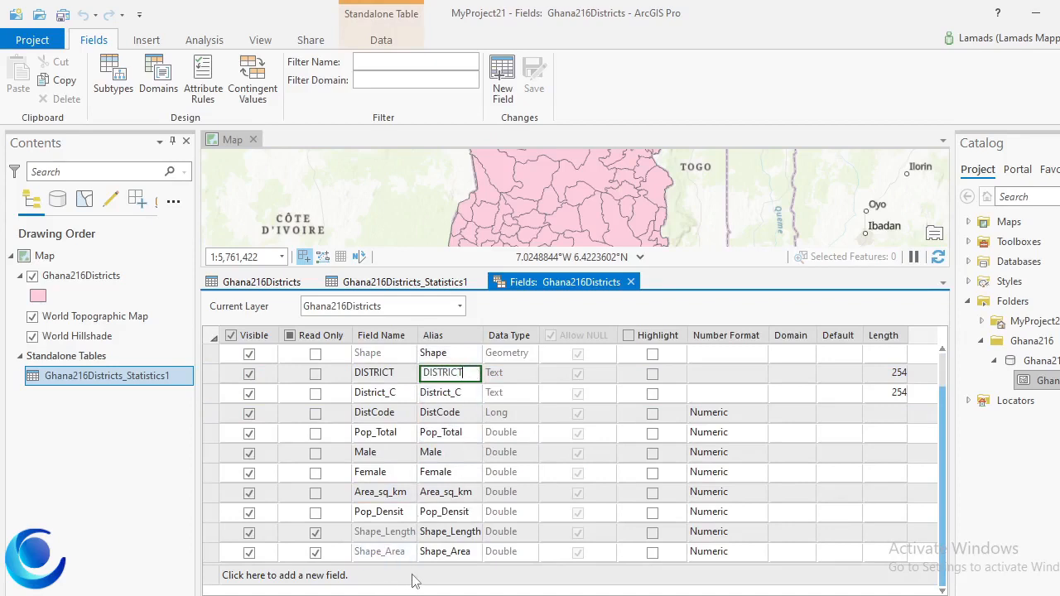
# Add a new field named Long with the alias Longitude to Ghana216Districts and view its available data types.
pyautogui.click(275, 578)
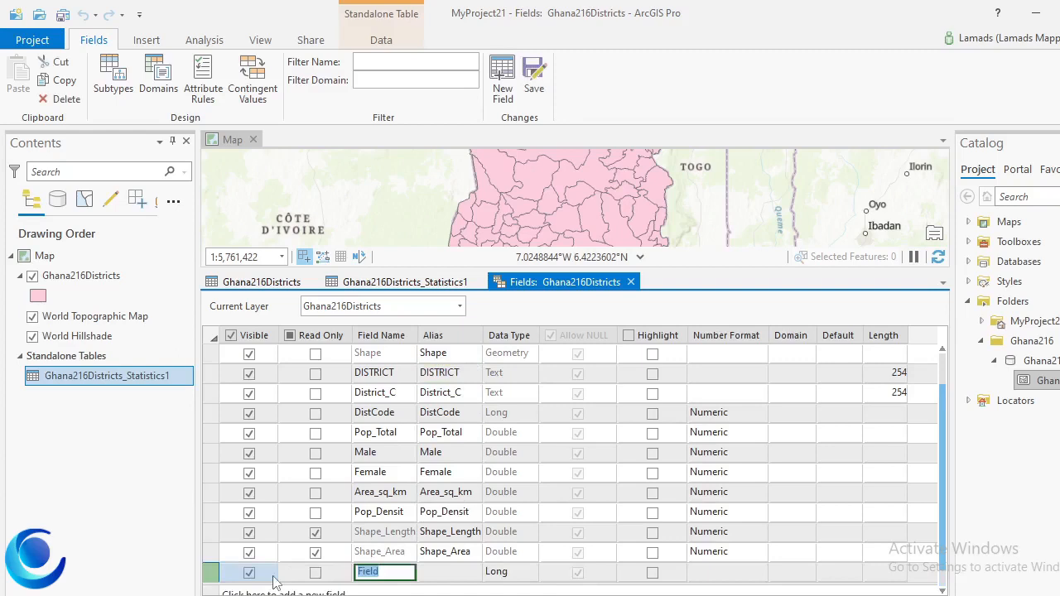
pyautogui.click(389, 569)
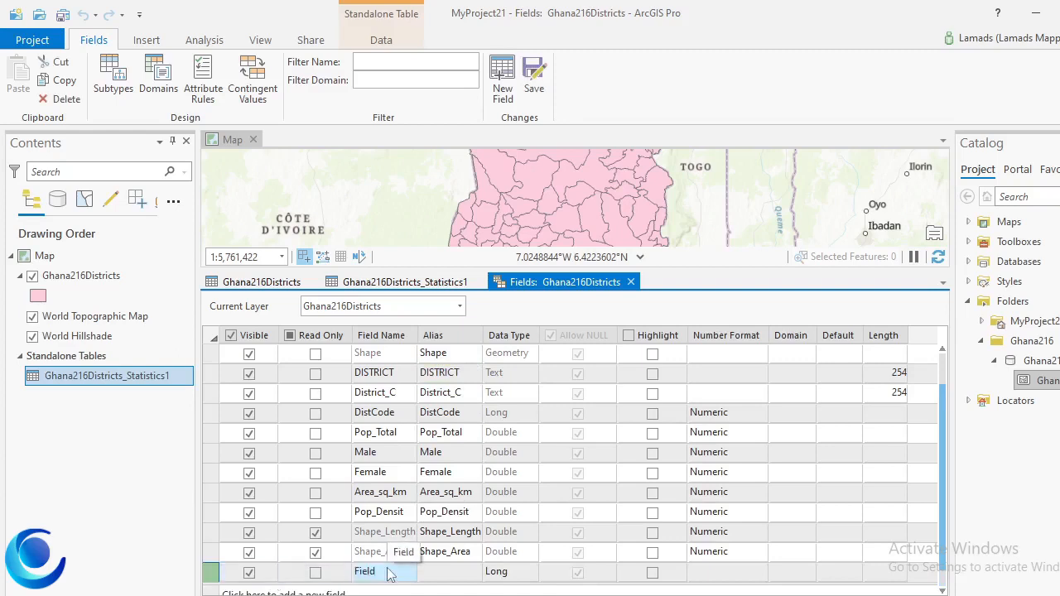
pyautogui.click(390, 571)
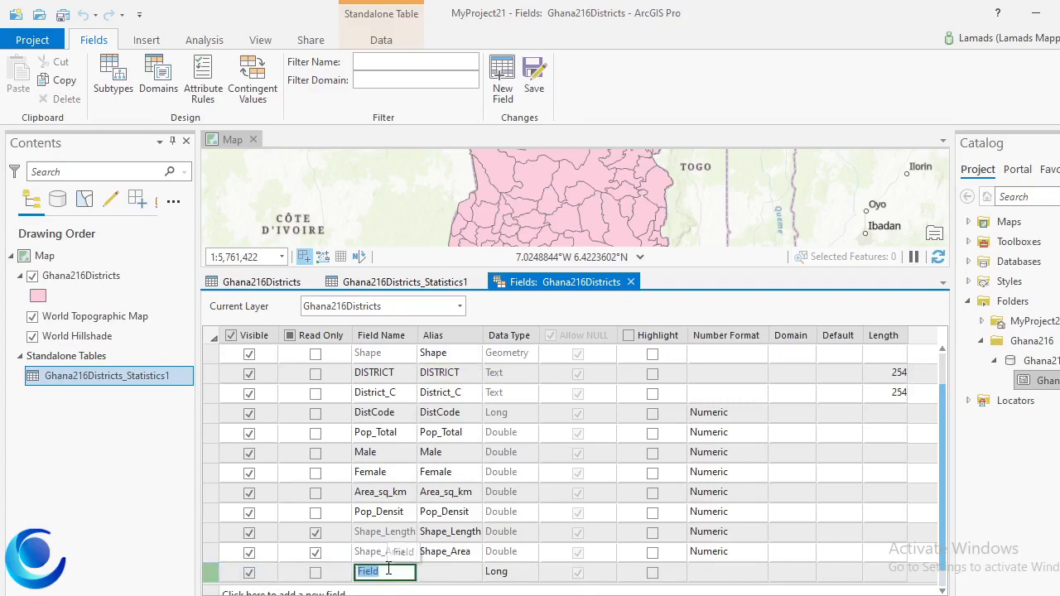
pyautogui.write('Long')
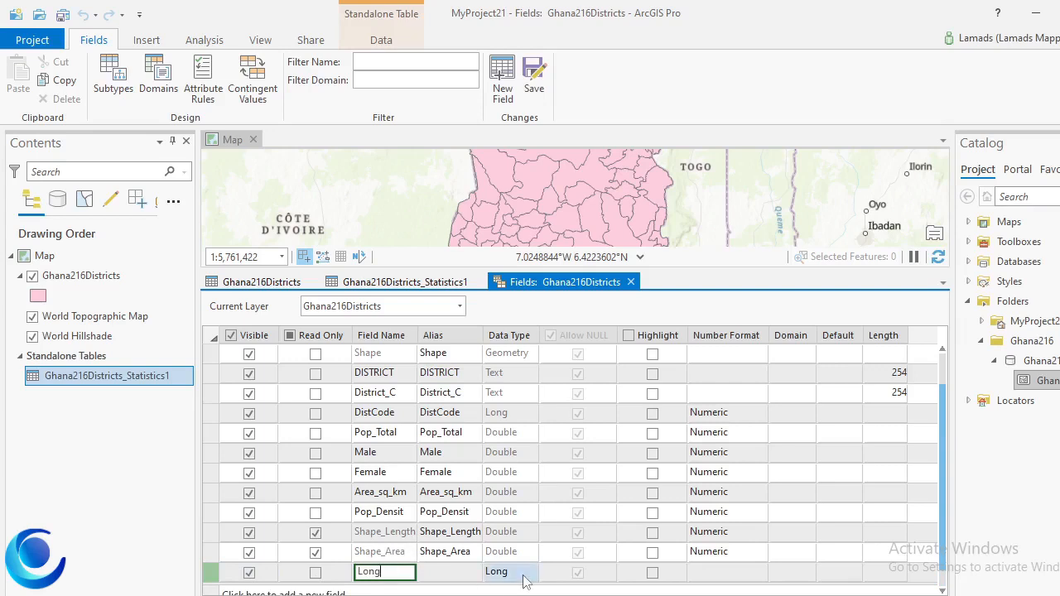
pyautogui.click(432, 572)
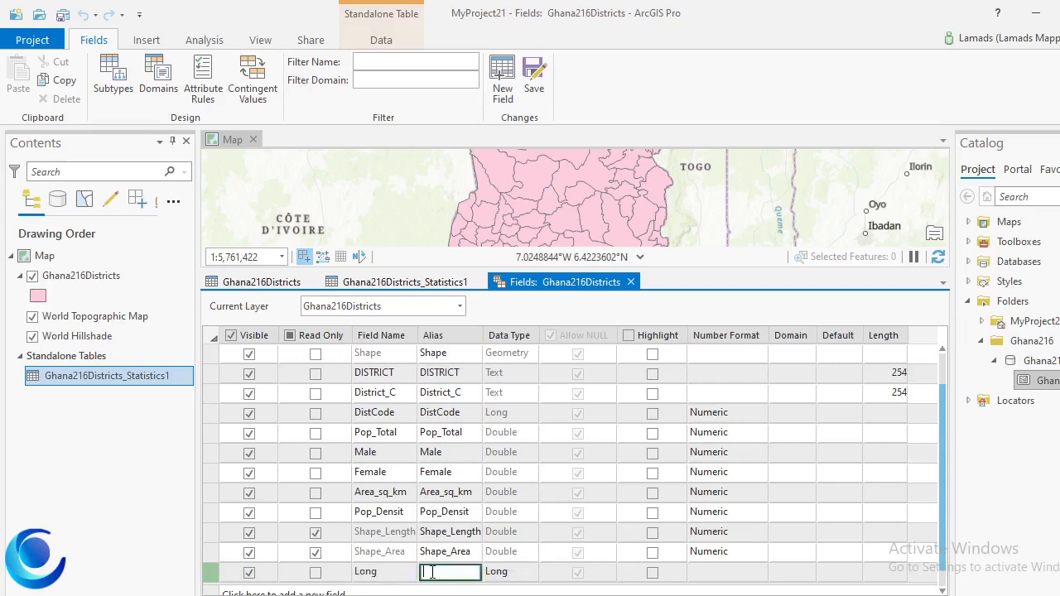
pyautogui.write('Longitude')
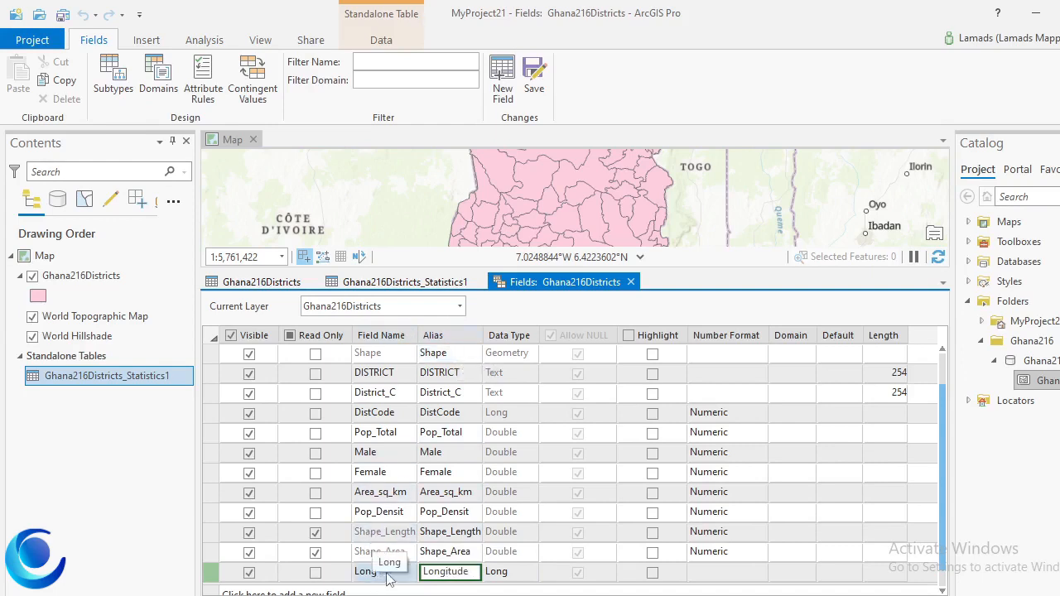
pyautogui.click(523, 577)
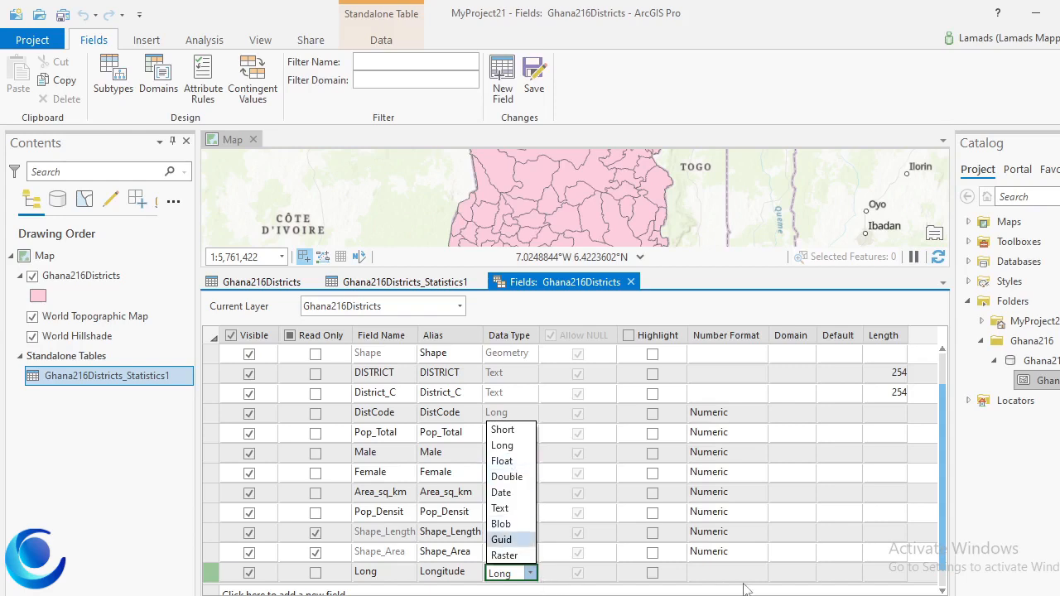
pyautogui.click(700, 594)
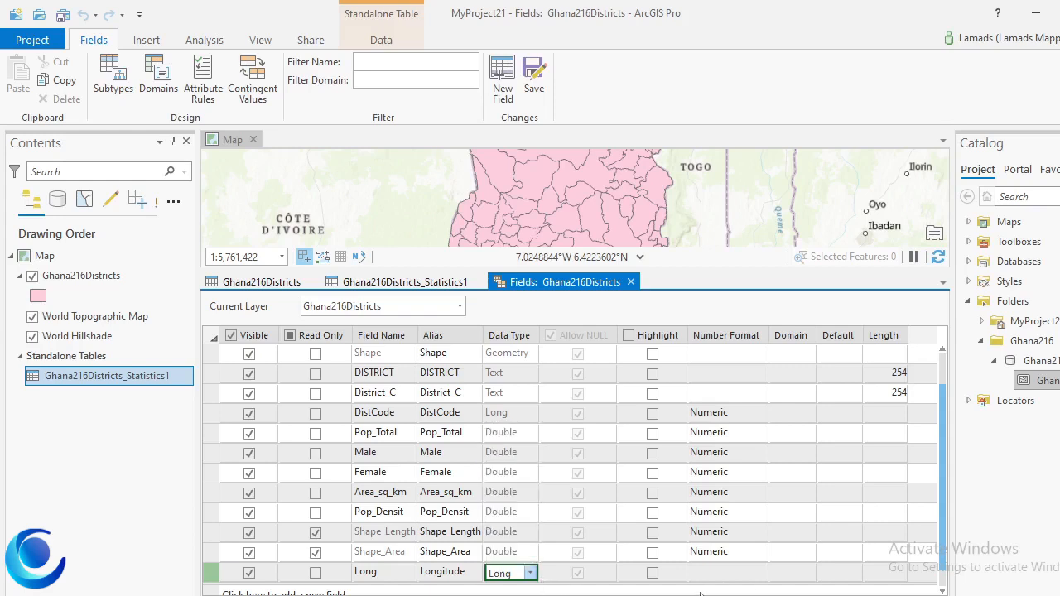
pyautogui.click(574, 571)
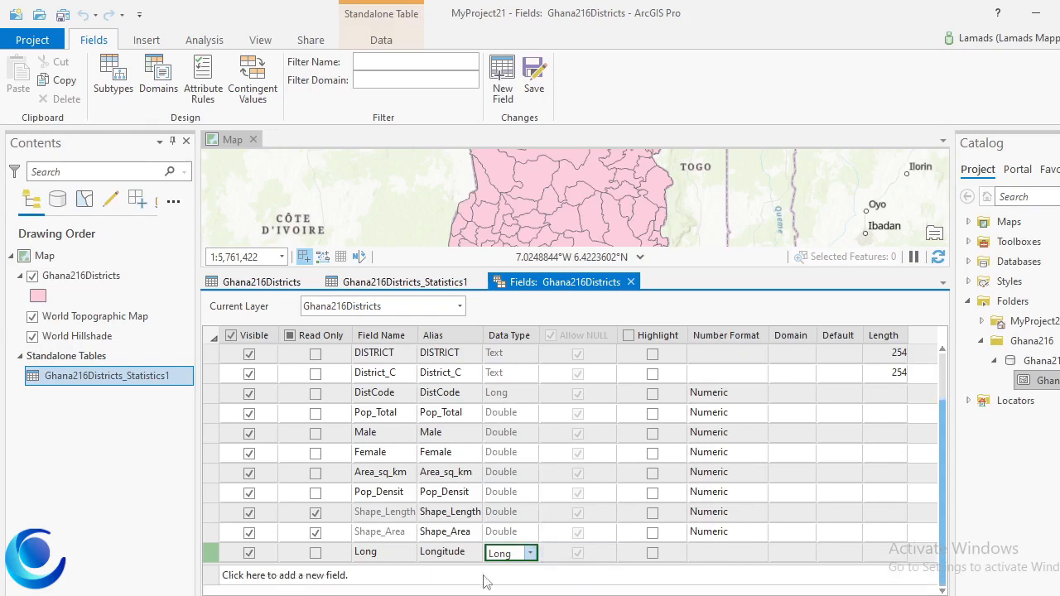
# Add another field named Lat with the alias Latitude and the data type Double.
pyautogui.click(270, 580)
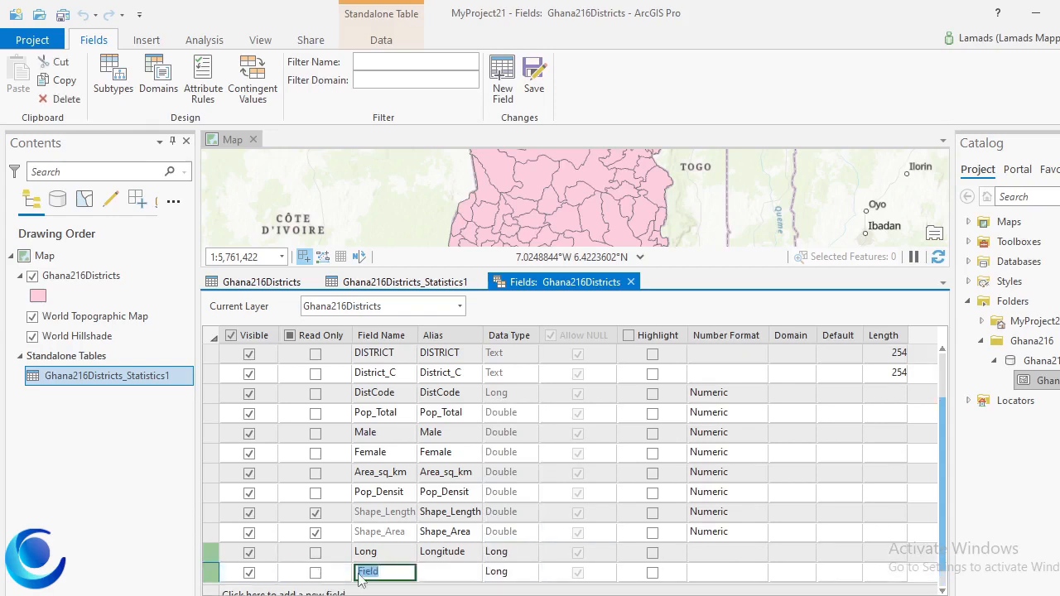
pyautogui.write('Lat')
pyautogui.click(445, 570)
pyautogui.click(445, 568)
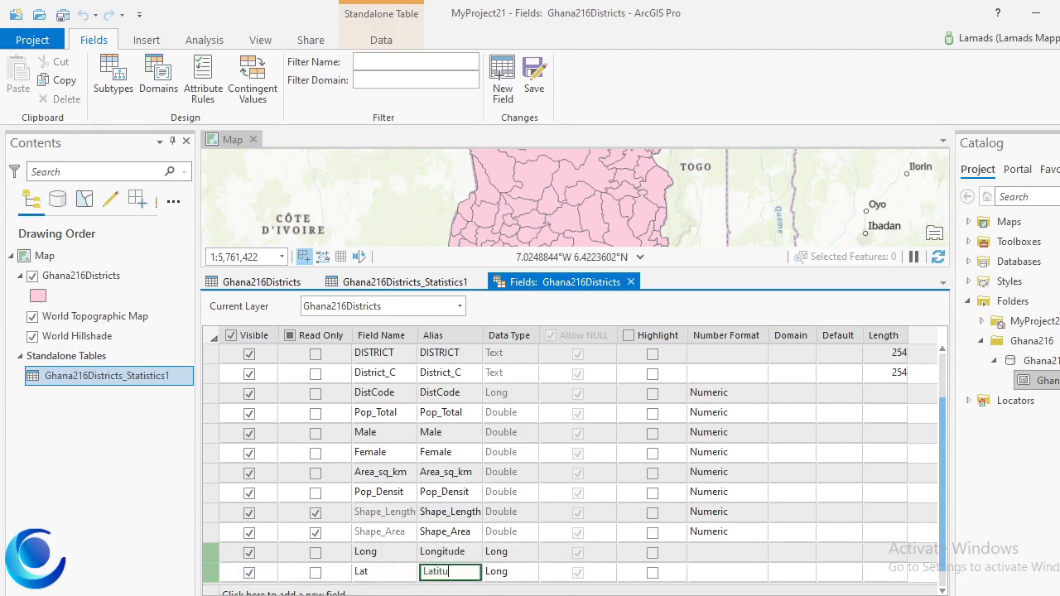
pyautogui.write('Latitude')
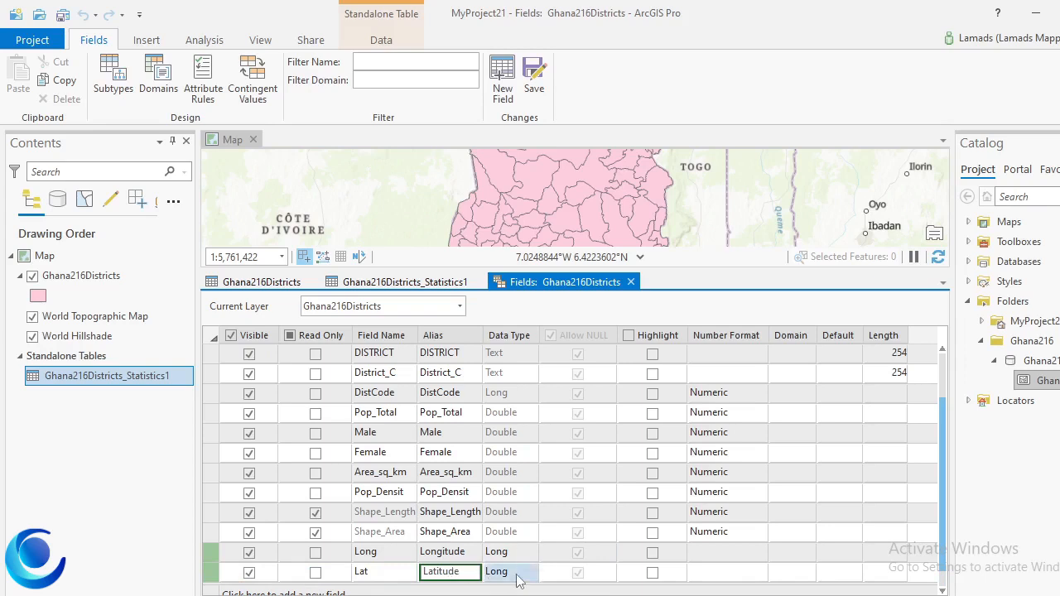
pyautogui.click(516, 574)
pyautogui.click(518, 579)
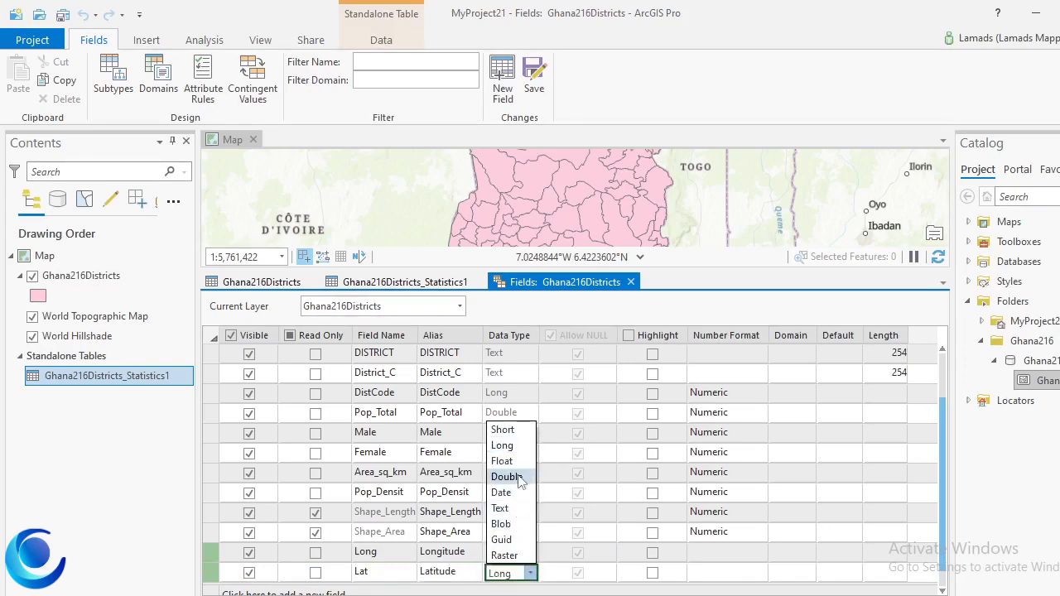
pyautogui.click(507, 476)
# Set the Long field's data type to Double and save the field changes.
pyautogui.click(521, 554)
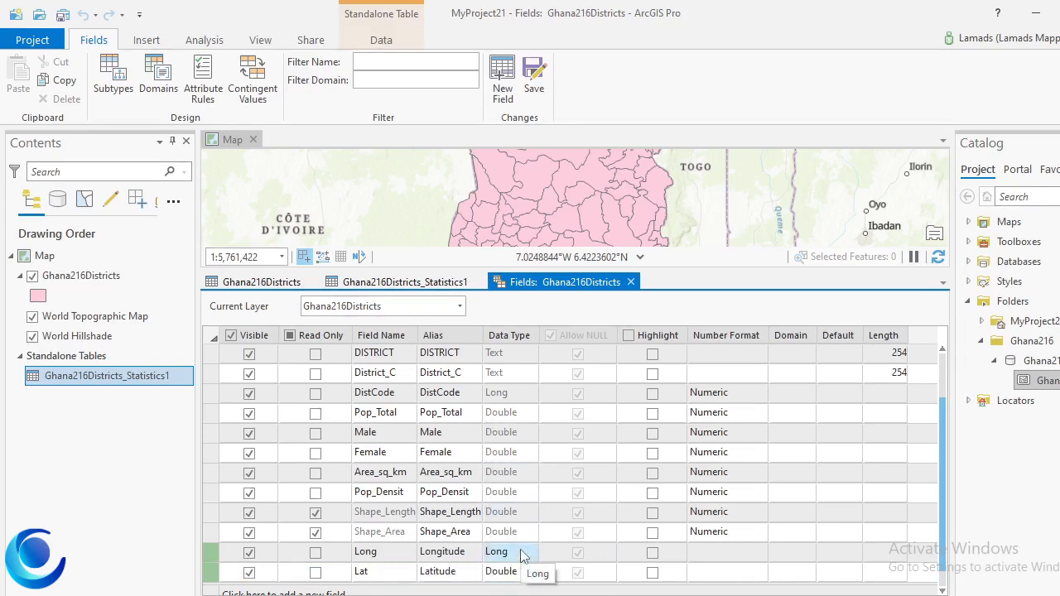
pyautogui.click(521, 554)
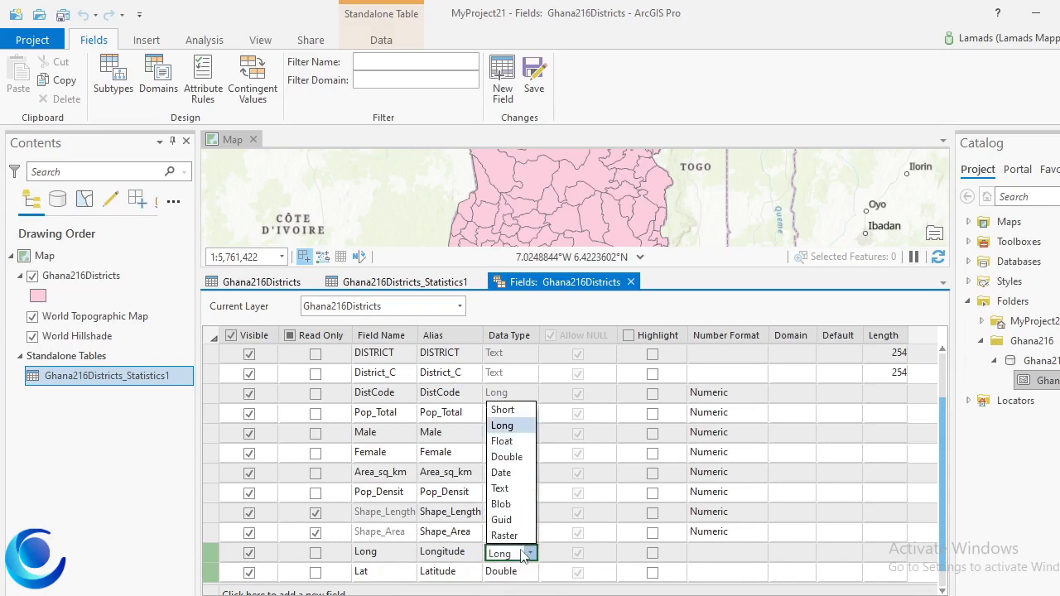
pyautogui.click(522, 459)
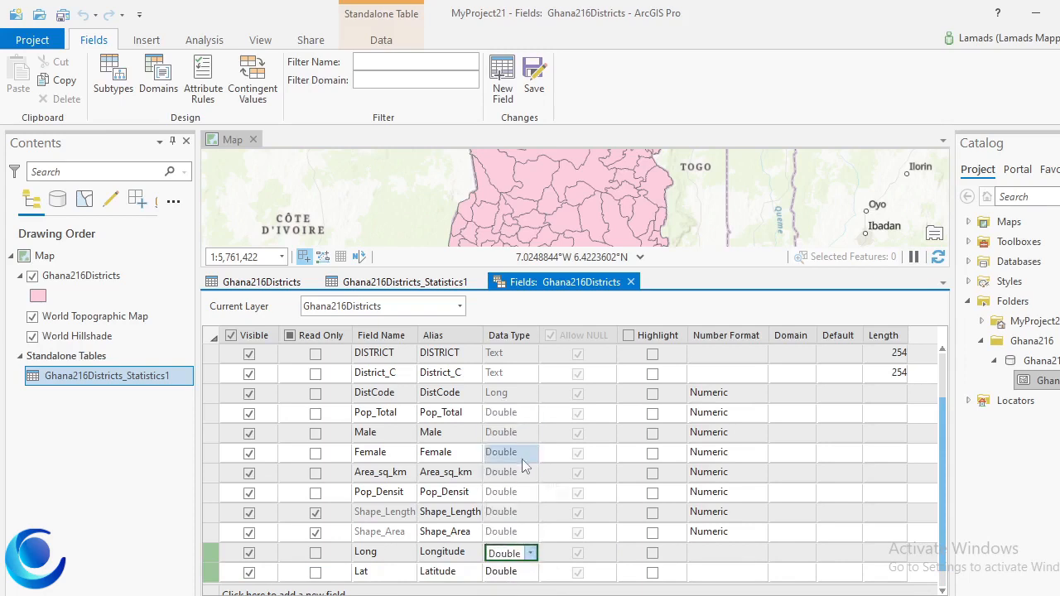
pyautogui.click(531, 81)
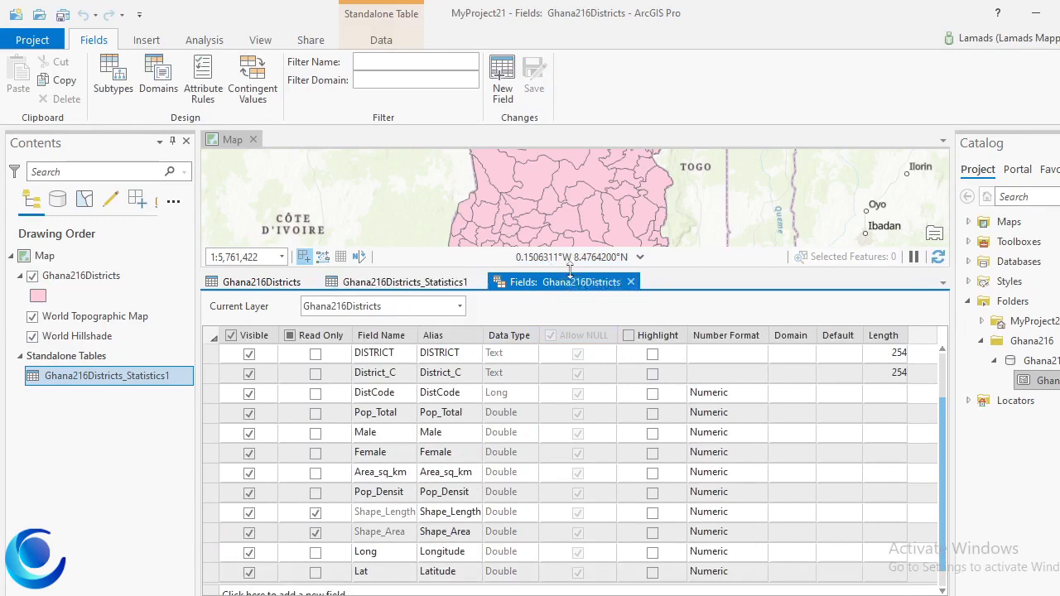
pyautogui.moveTo(569, 267); pyautogui.dragTo(572, 311)
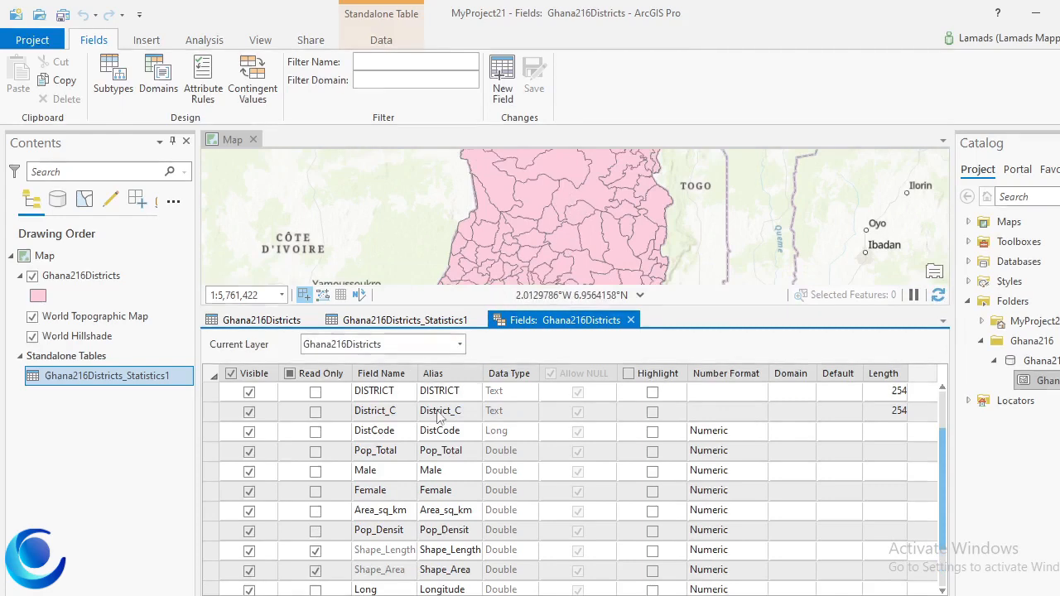
pyautogui.scroll(-2, 377, 507)
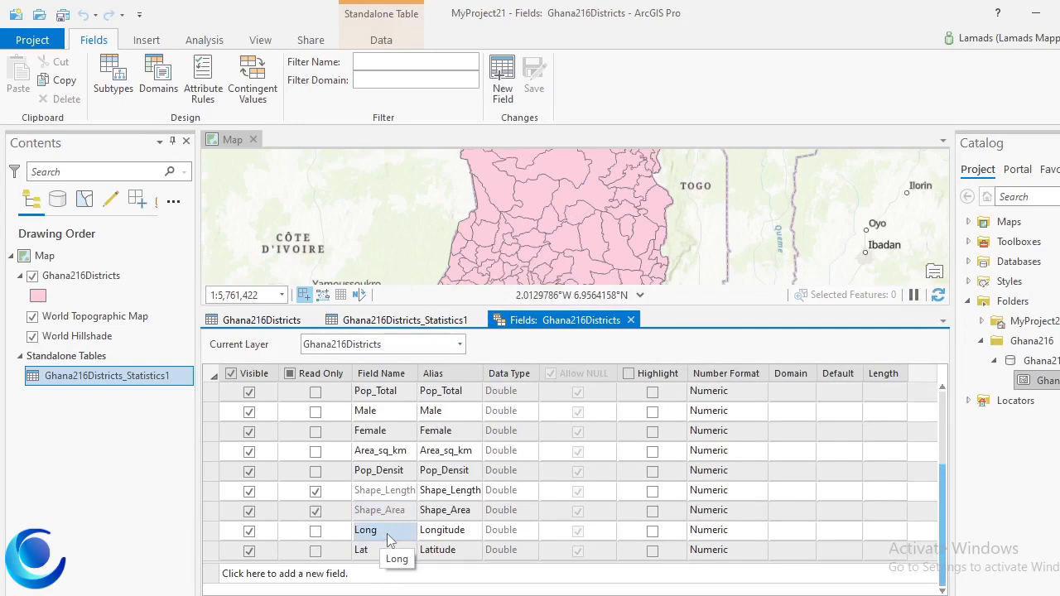
# In the Ghana216Districts table, start Calculate Geometry for the Longitude field and set its property to Centroid x-coordinate.
pyautogui.click(265, 320)
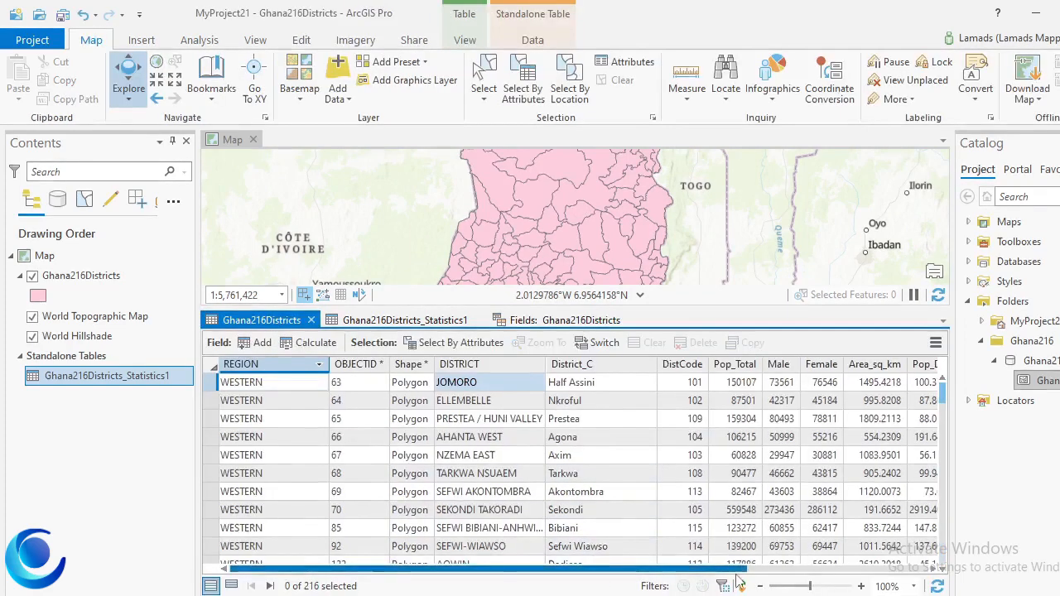
pyautogui.moveTo(736, 570); pyautogui.dragTo(911, 546)
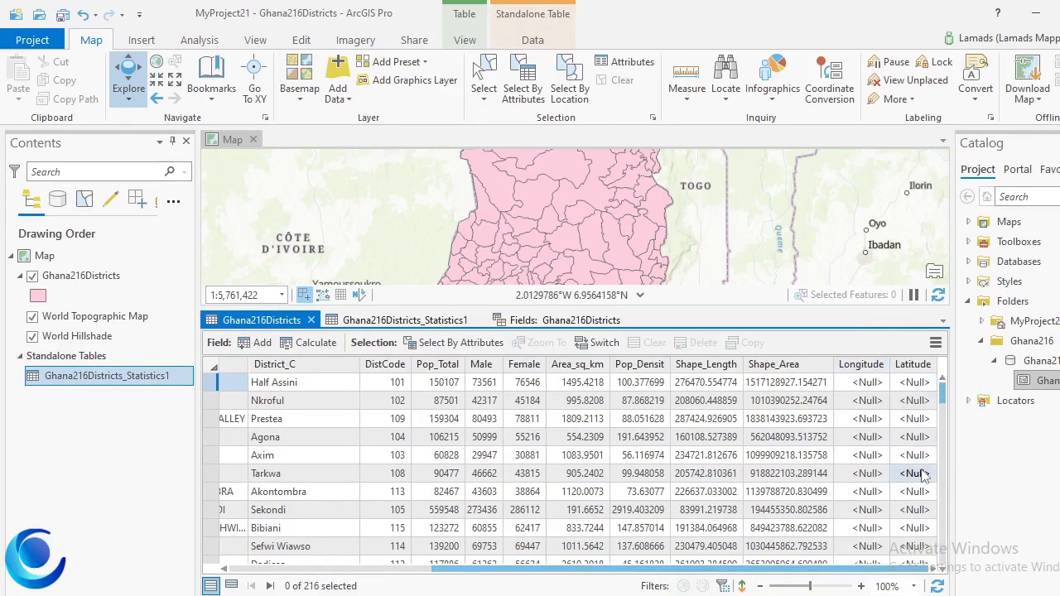
pyautogui.rightClick(857, 368)
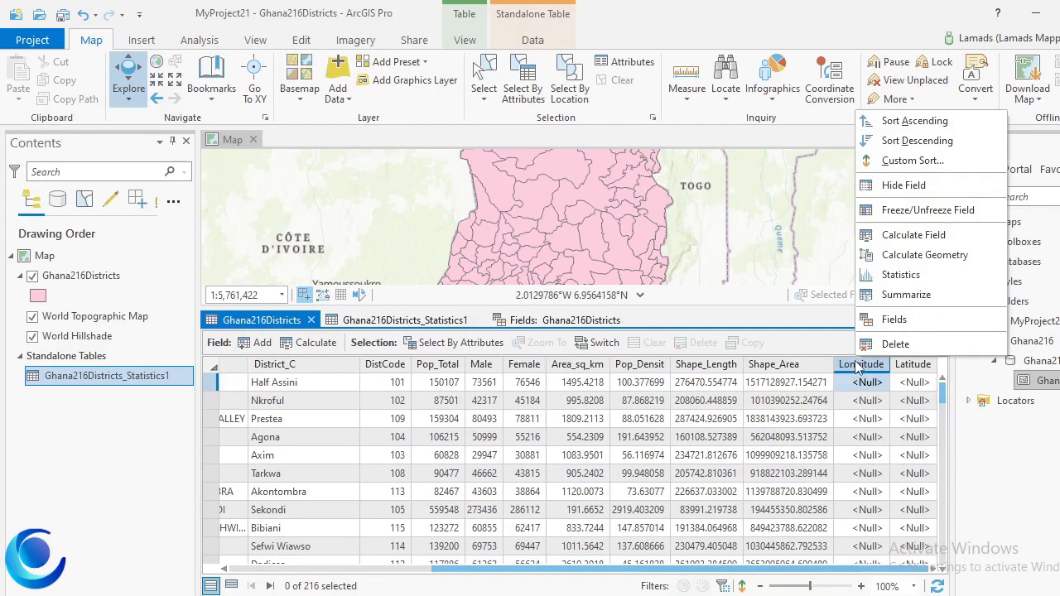
pyautogui.click(933, 257)
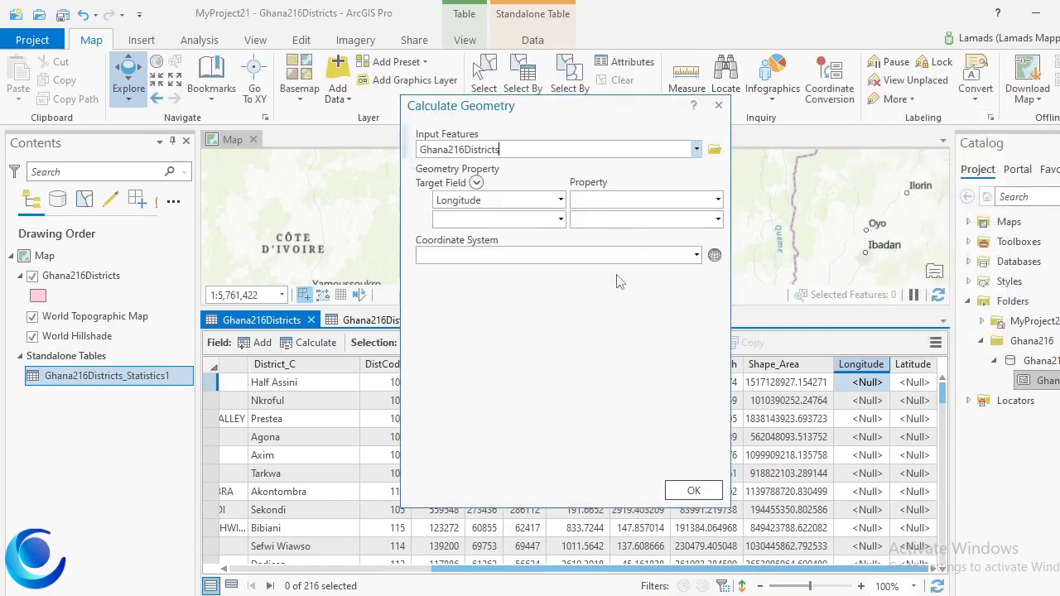
pyautogui.click(561, 202)
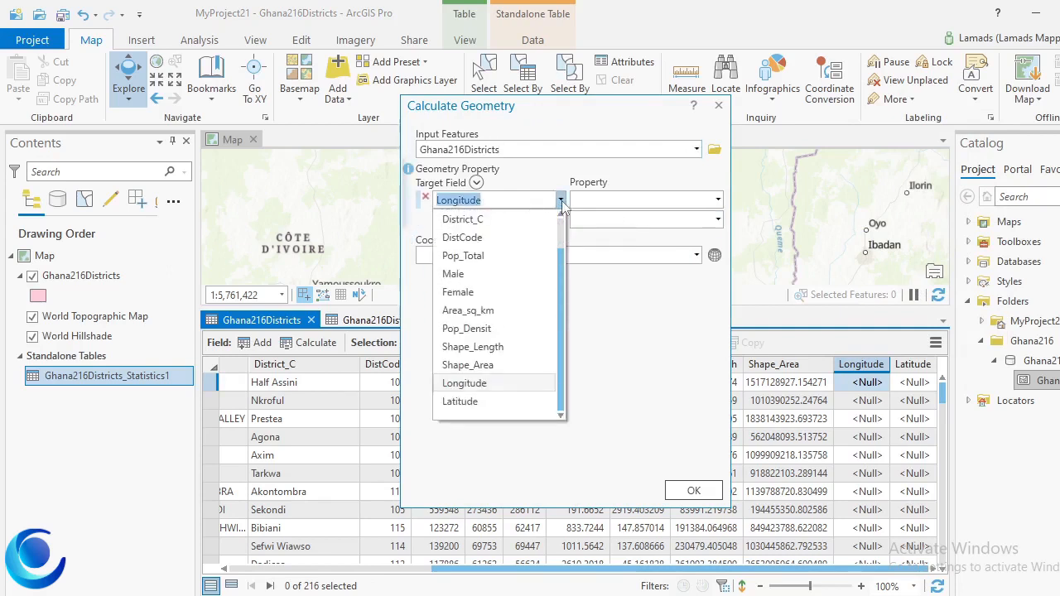
pyautogui.click(561, 201)
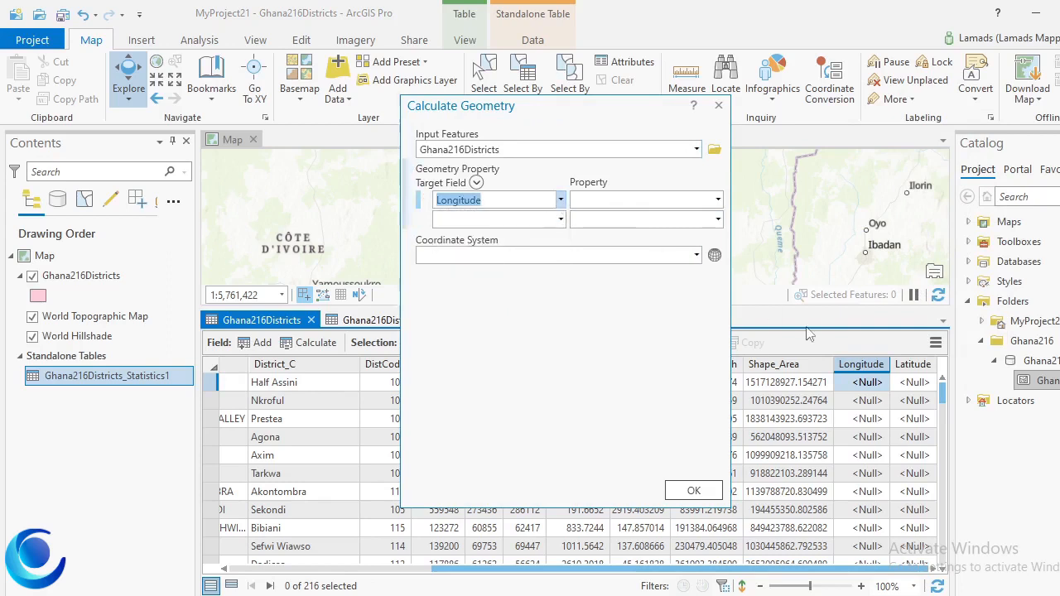
pyautogui.click(717, 201)
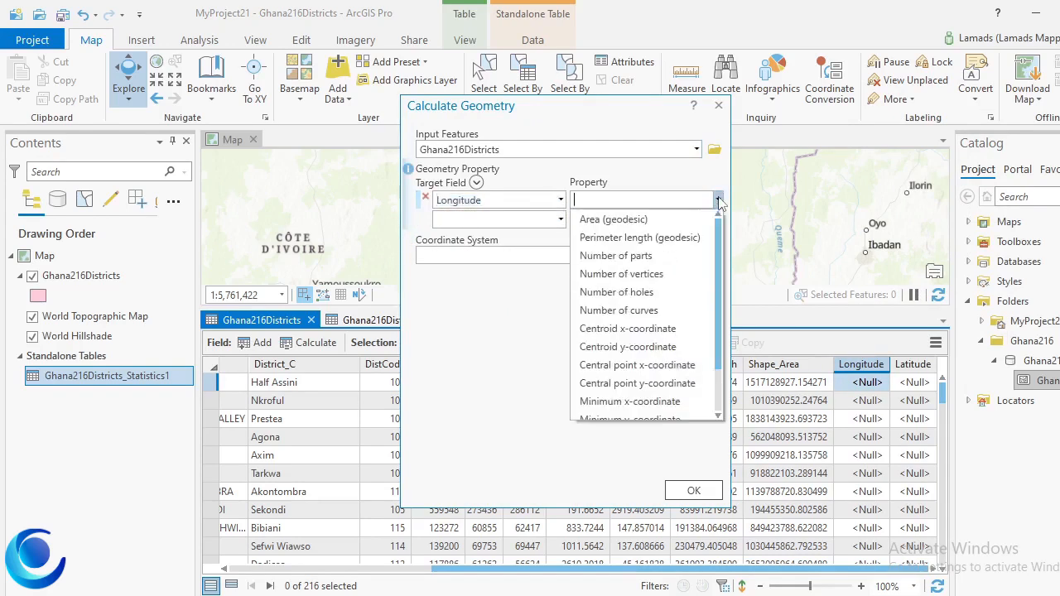
pyautogui.click(663, 332)
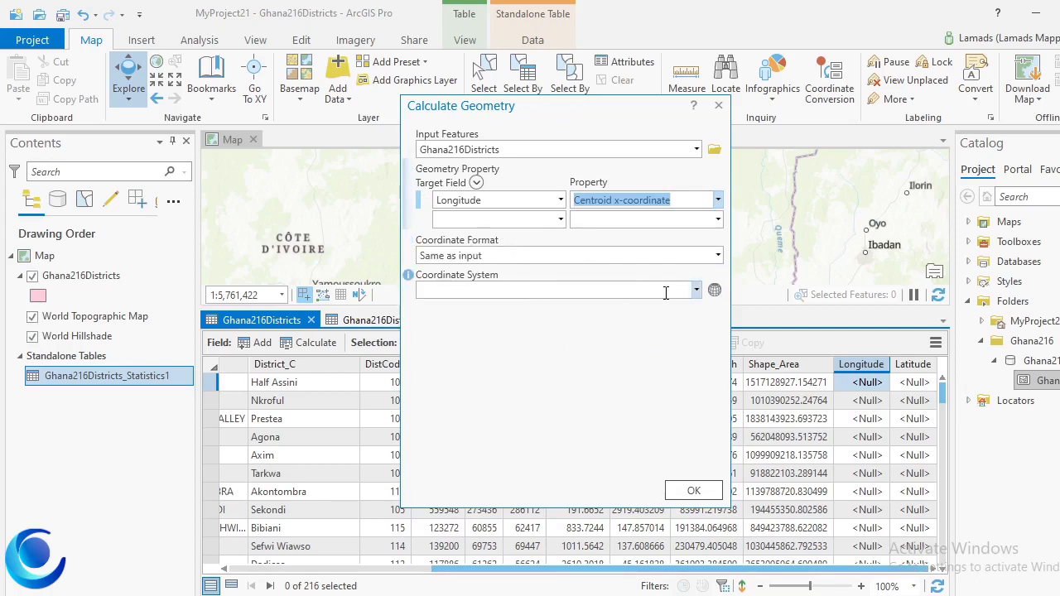
# Calculate the Longitude values using the current map's coordinate system, GCS_WGS_1984, and check them down the table.
pyautogui.click(692, 292)
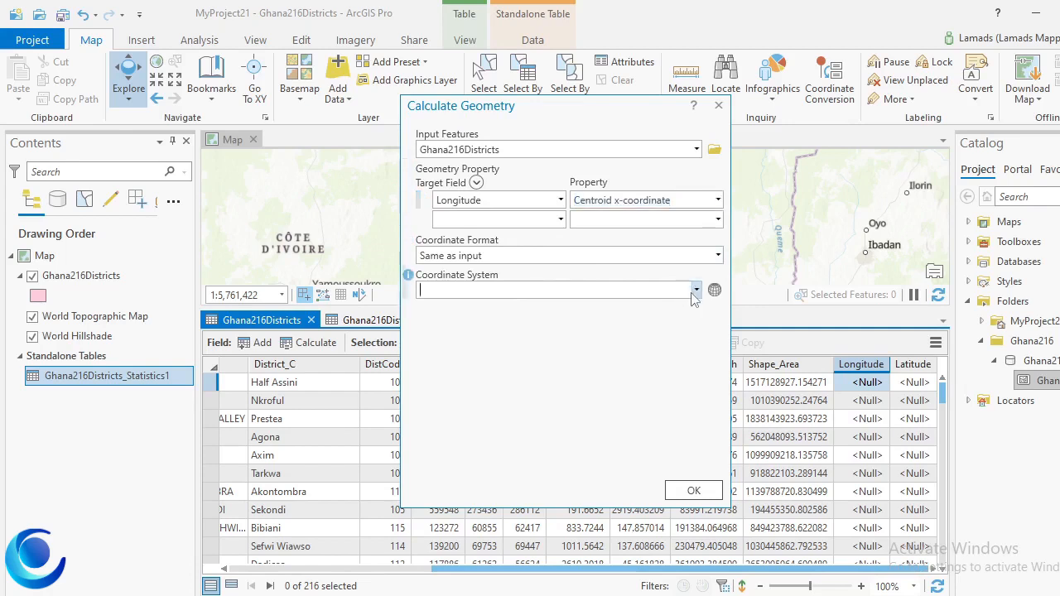
pyautogui.click(695, 292)
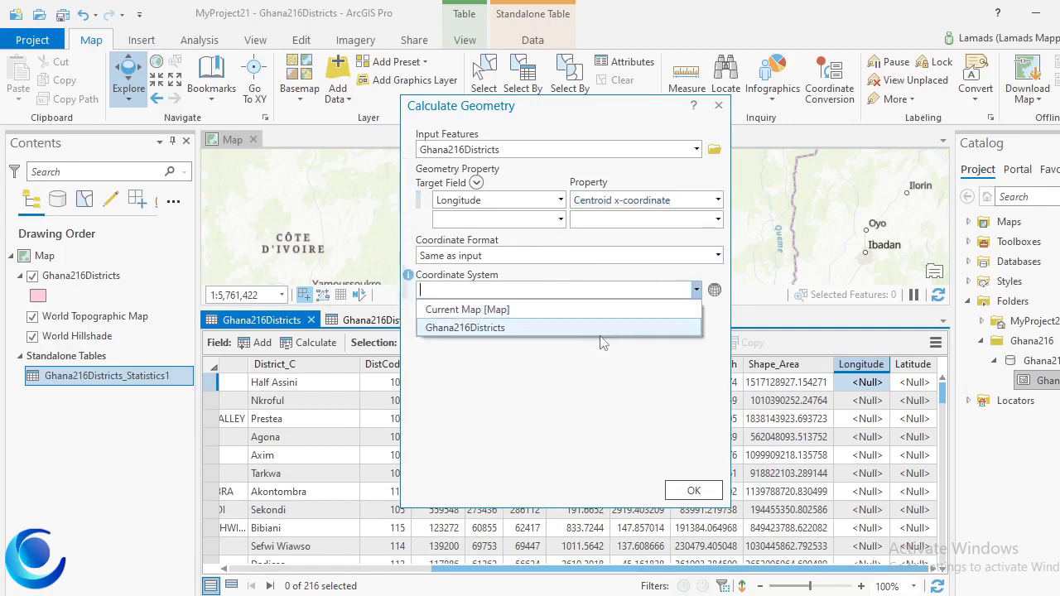
pyautogui.click(515, 312)
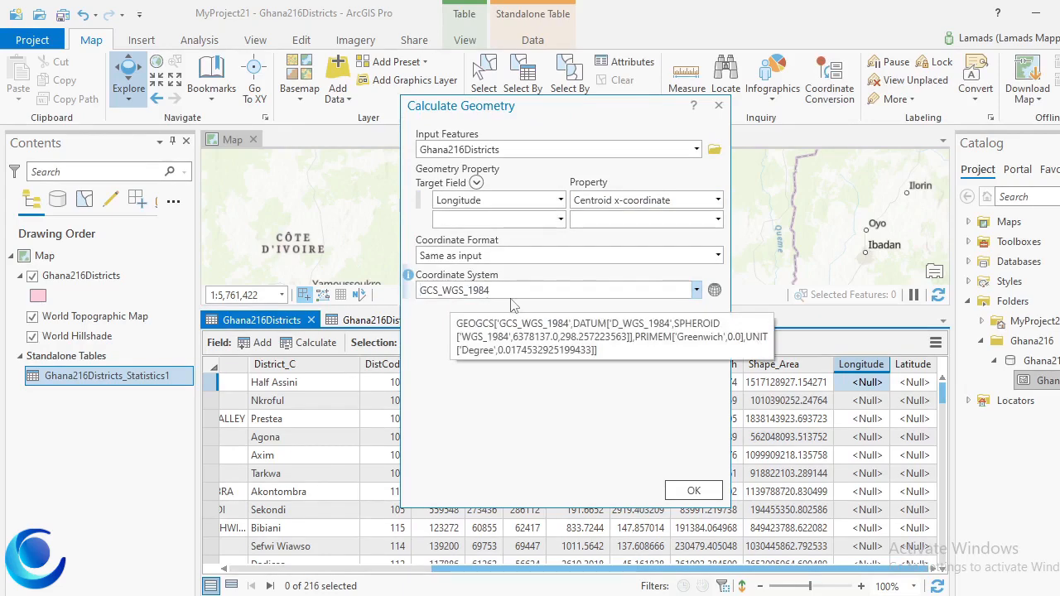
pyautogui.click(693, 490)
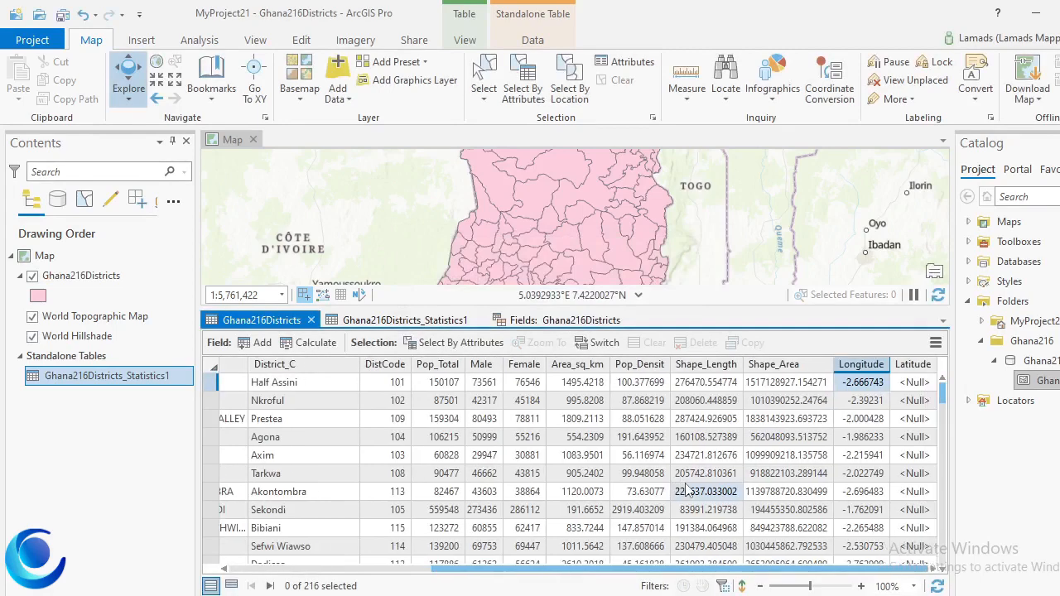
pyautogui.scroll(-3, 876, 490)
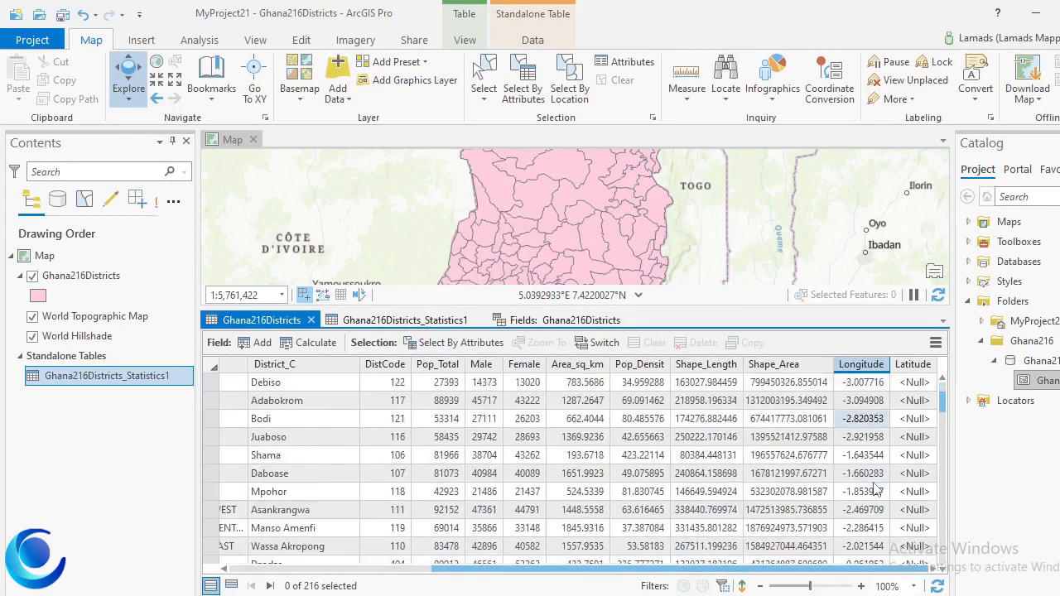
pyautogui.scroll(-10, 877, 490)
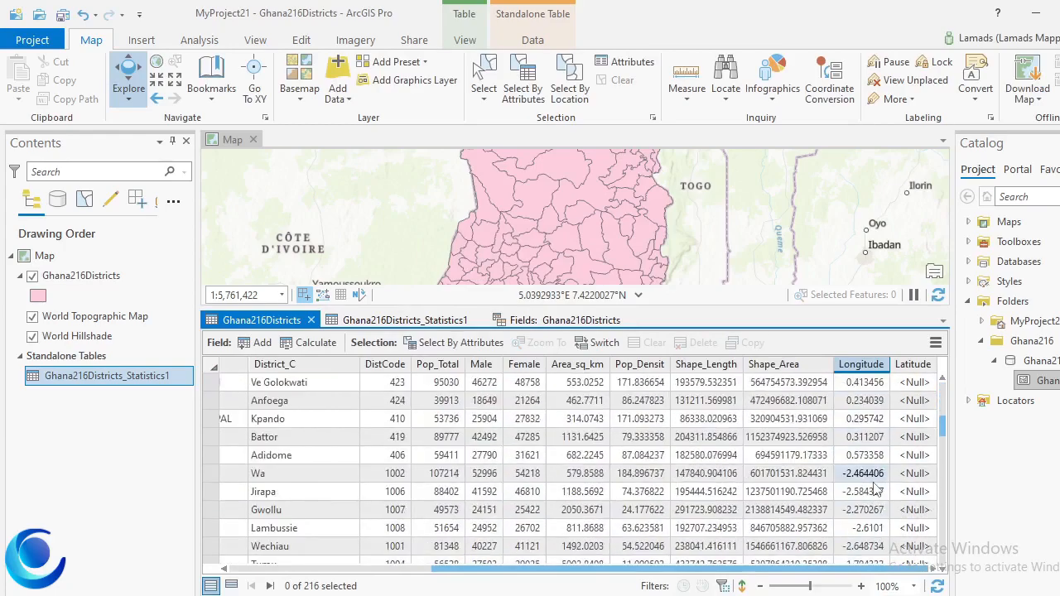
pyautogui.scroll(-4, 877, 490)
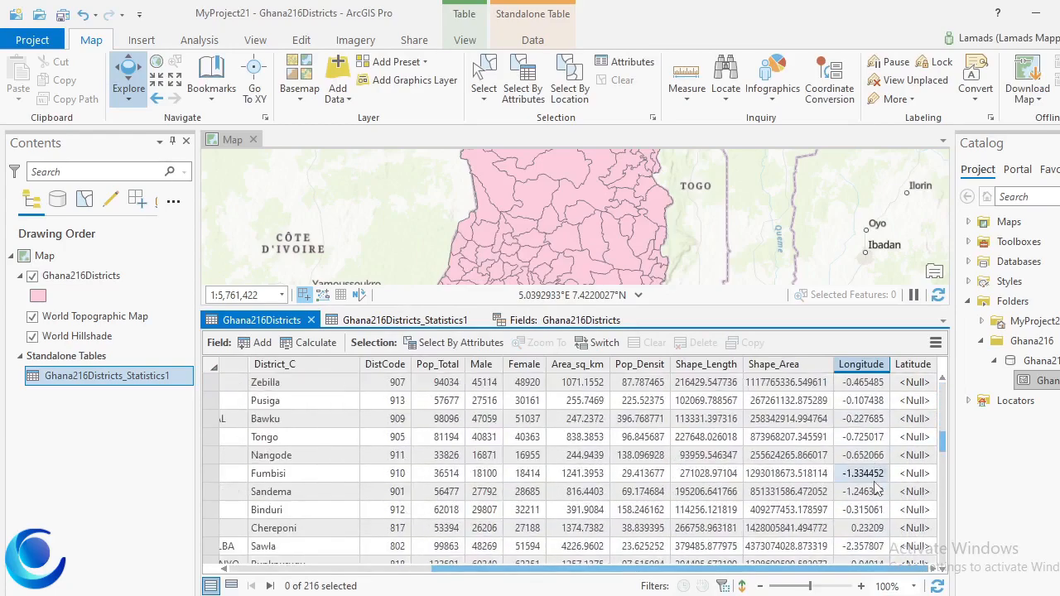
pyautogui.scroll(-10, 876, 490)
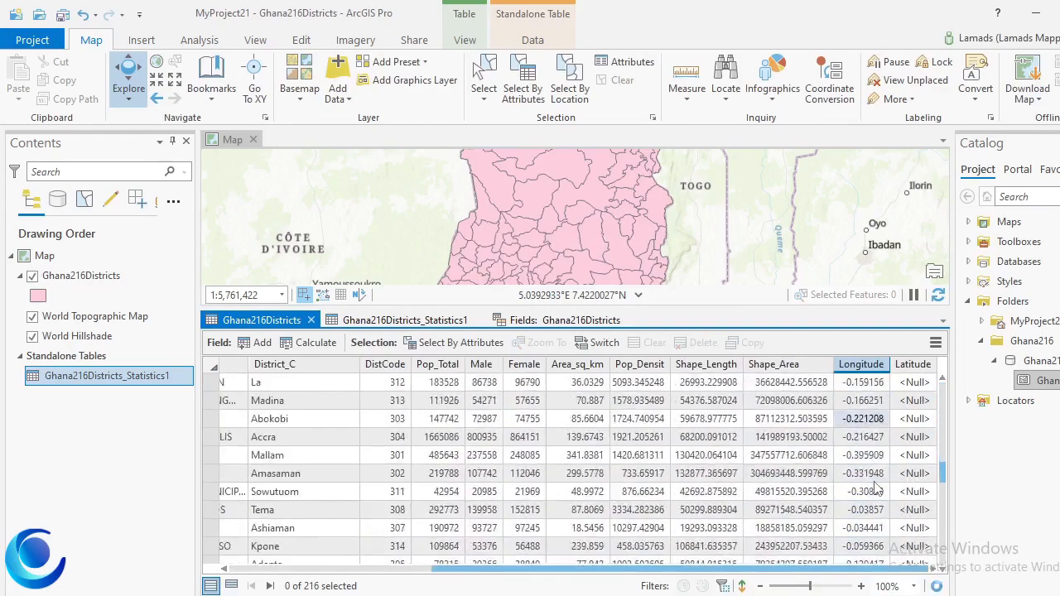
# Run Calculate Geometry on the Latitude field of Ghana216Districts with the Centroid y-coordinate property and a chosen coordinate system.
pyautogui.scroll(3, 876, 489)
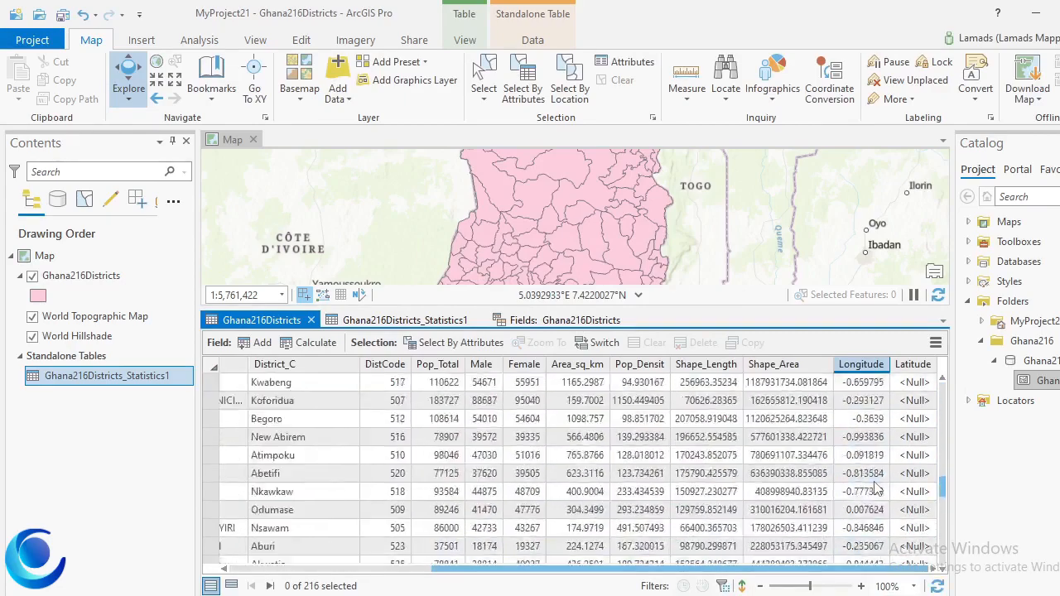
pyautogui.scroll(15, 874, 484)
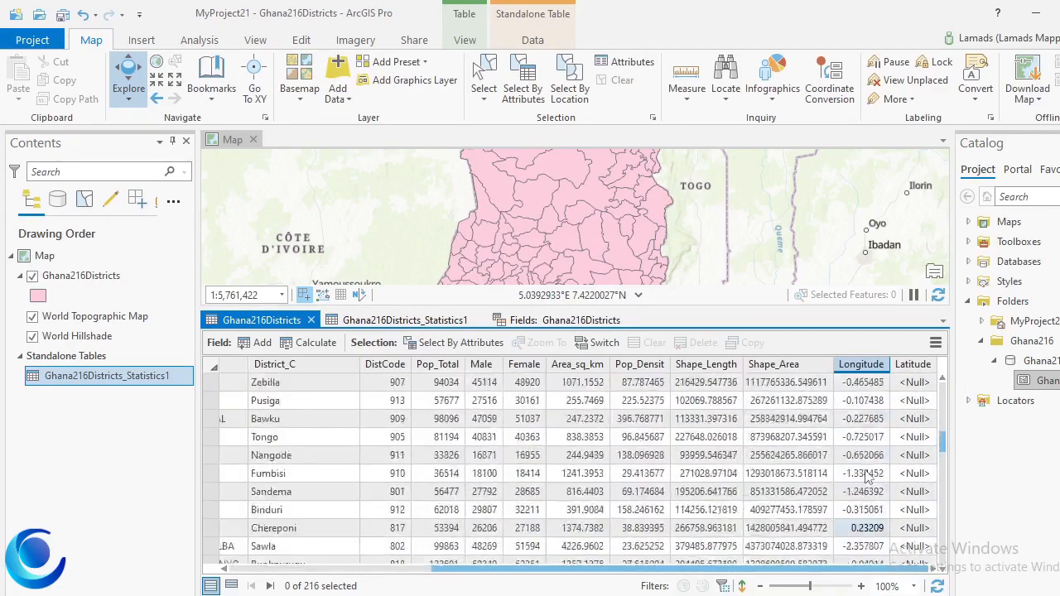
pyautogui.scroll(15, 857, 468)
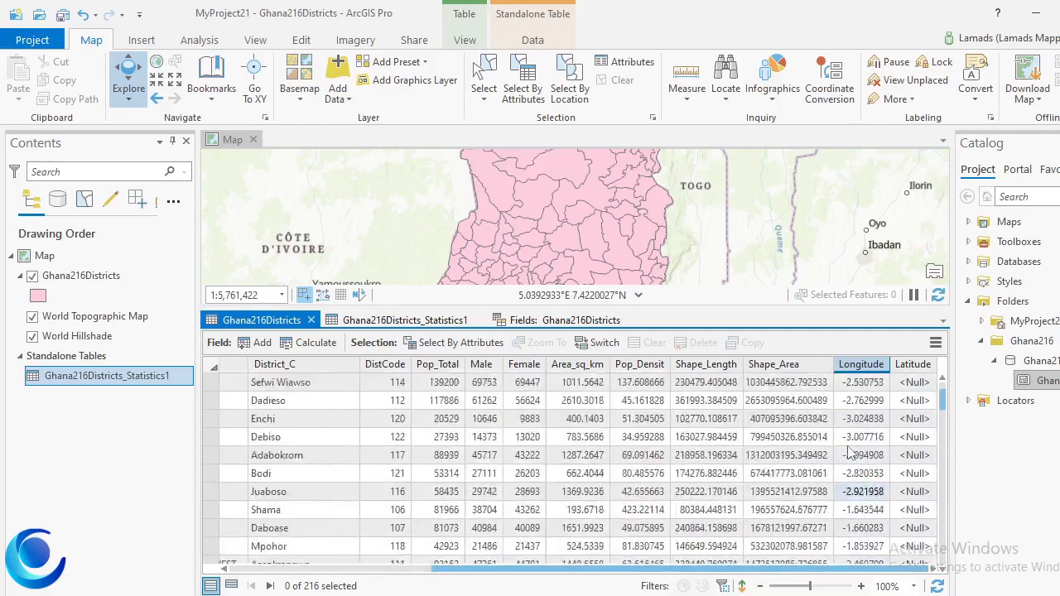
pyautogui.rightClick(904, 369)
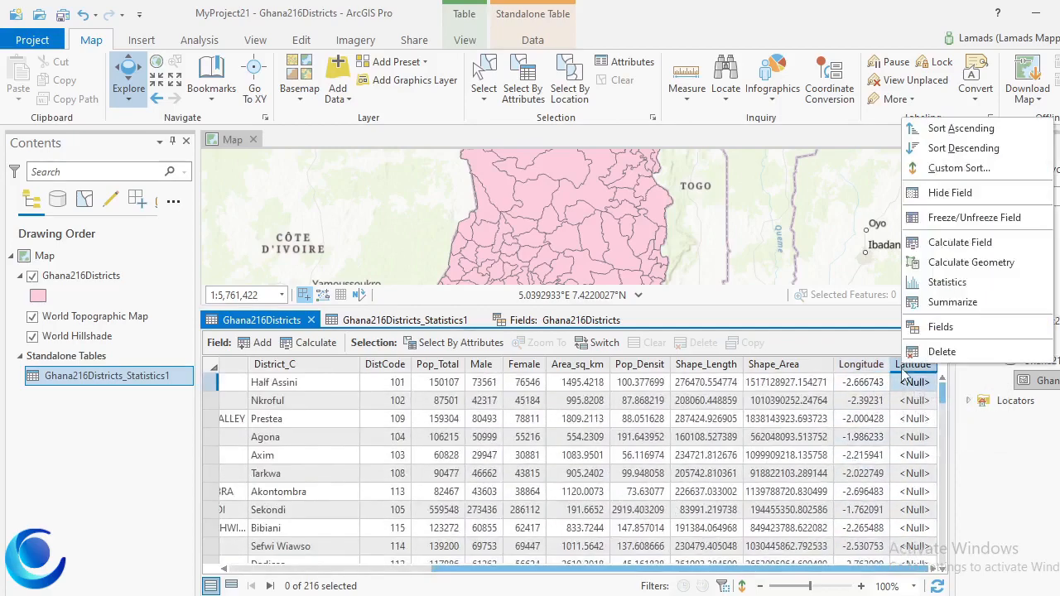
pyautogui.click(961, 262)
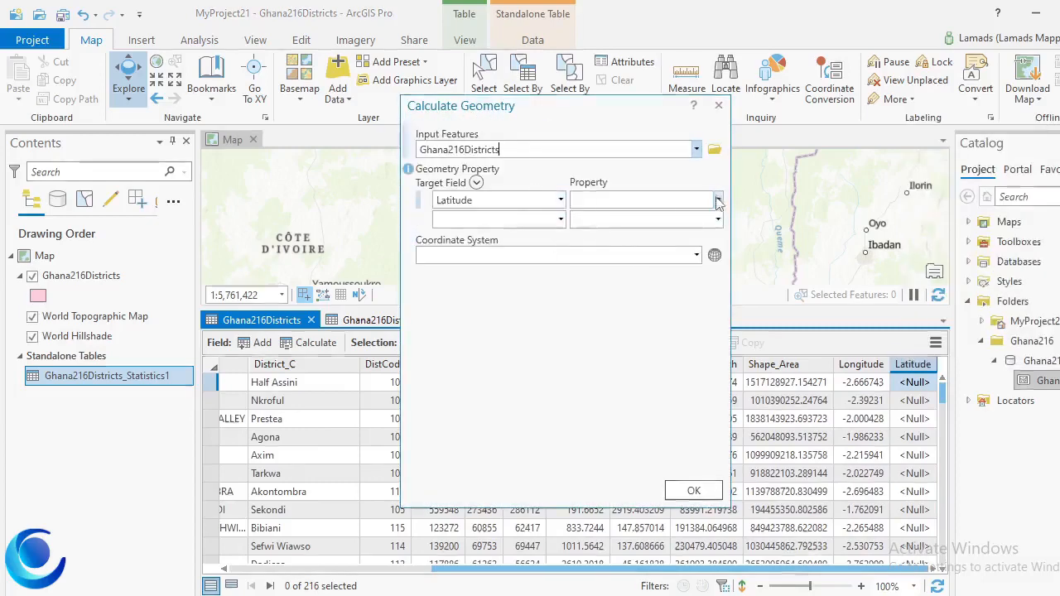
pyautogui.click(672, 201)
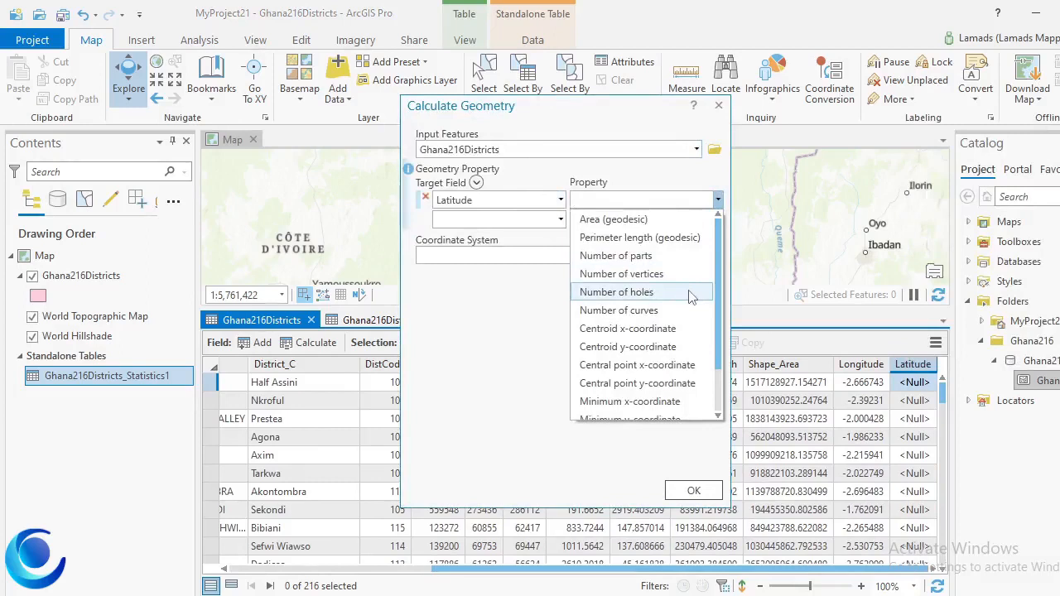
pyautogui.click(681, 348)
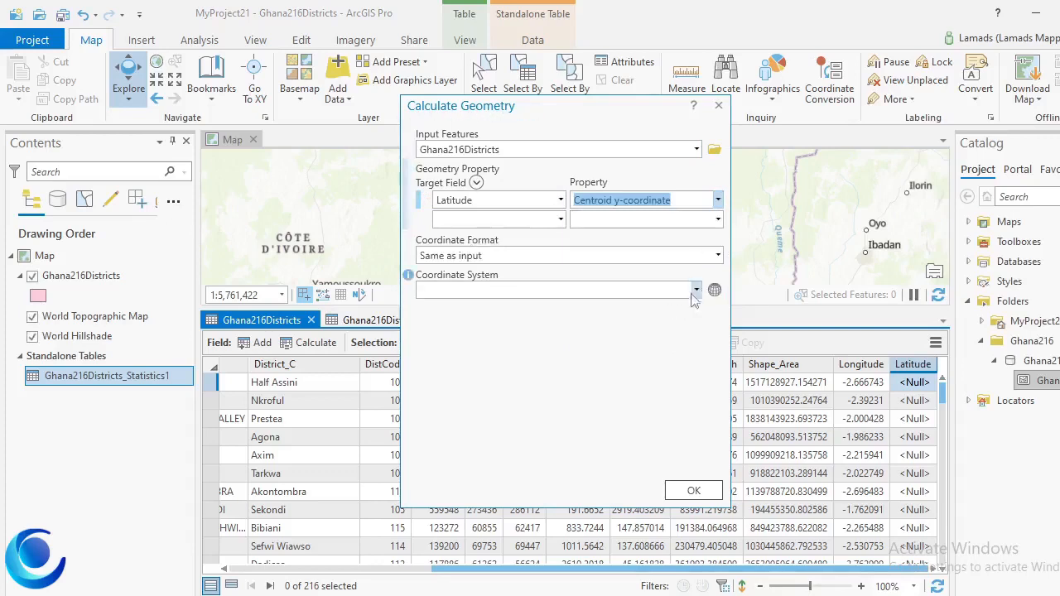
pyautogui.click(694, 292)
pyautogui.click(582, 324)
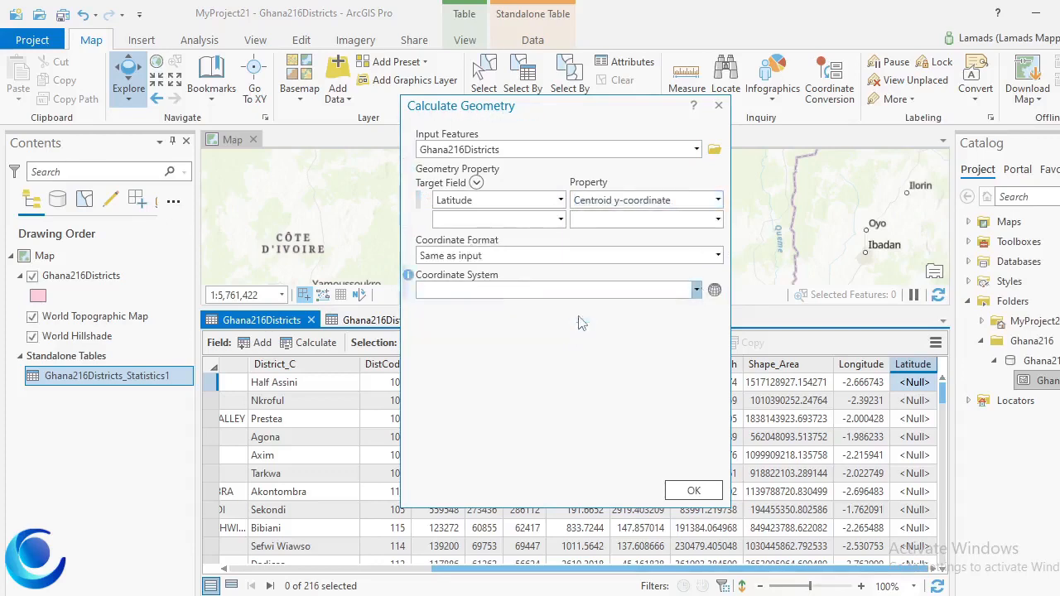
pyautogui.click(690, 491)
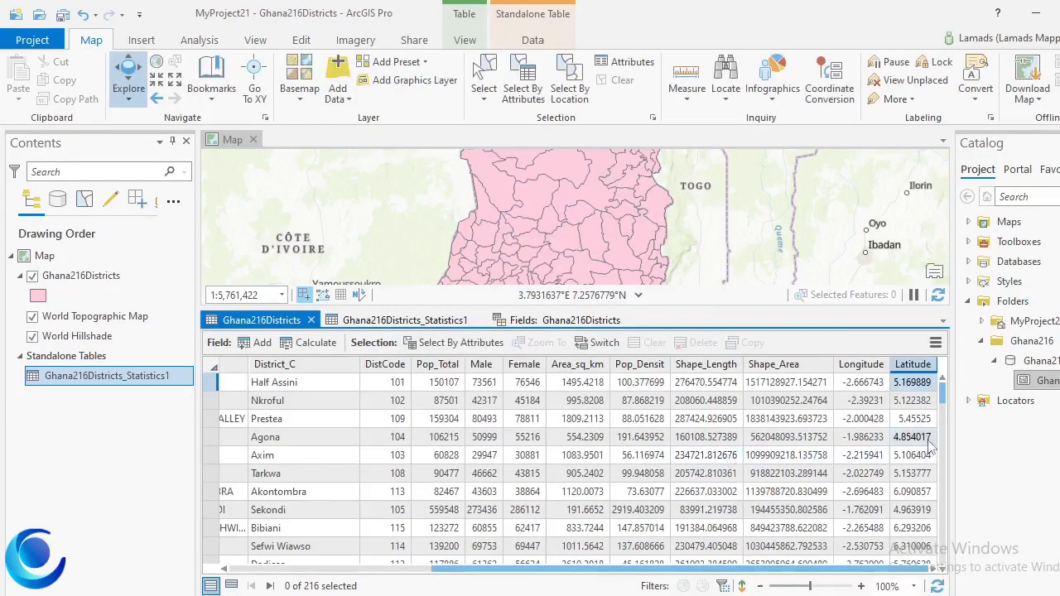
# Examine the calculated Latitude values down the table, returning to the first rows.
pyautogui.scroll(-3, 929, 448)
pyautogui.scroll(-6, 929, 447)
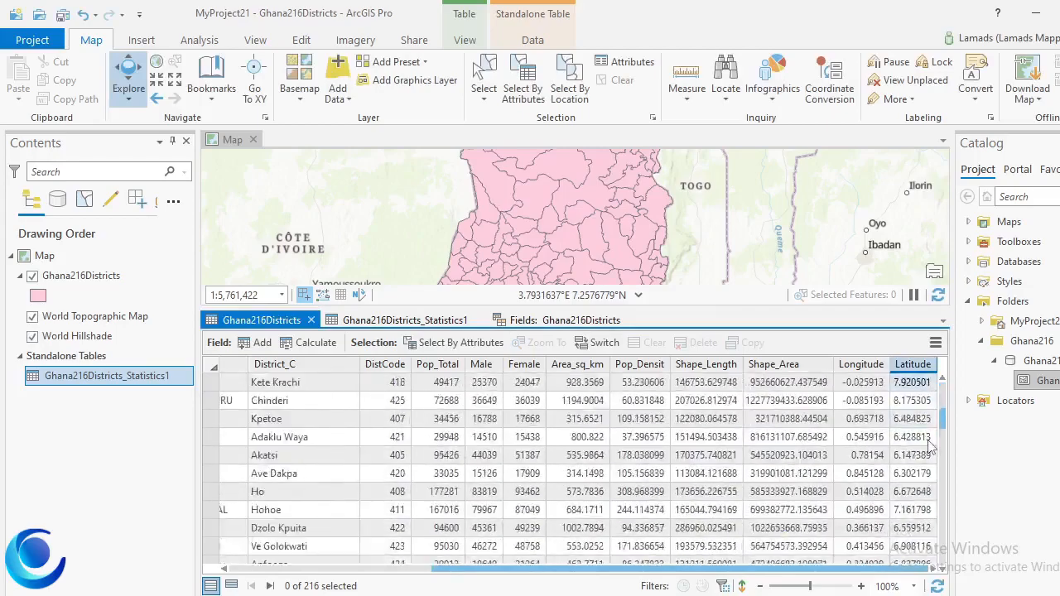
pyautogui.scroll(-8, 929, 447)
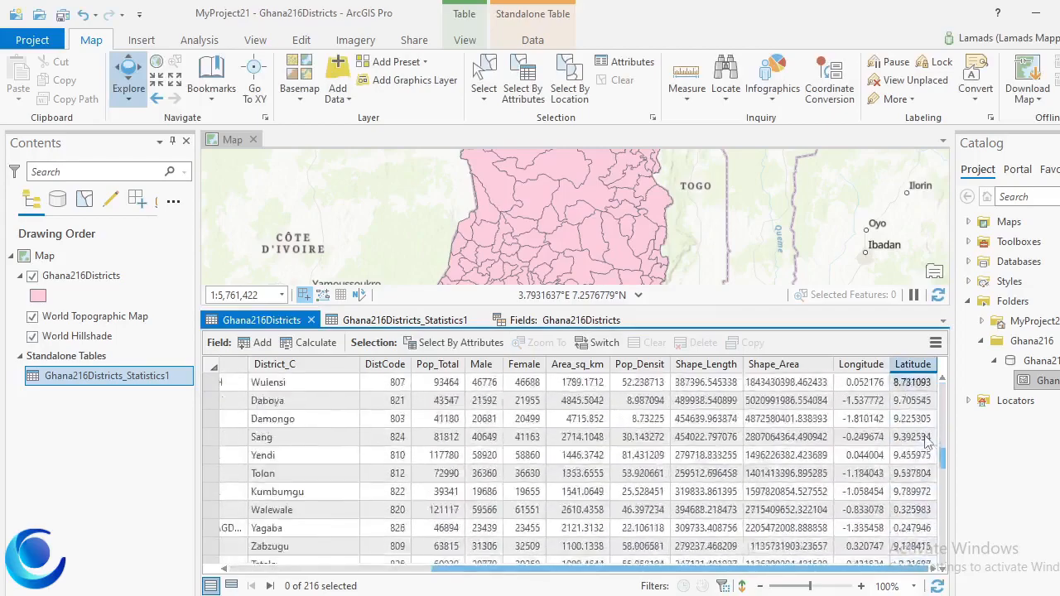
pyautogui.scroll(-10, 926, 441)
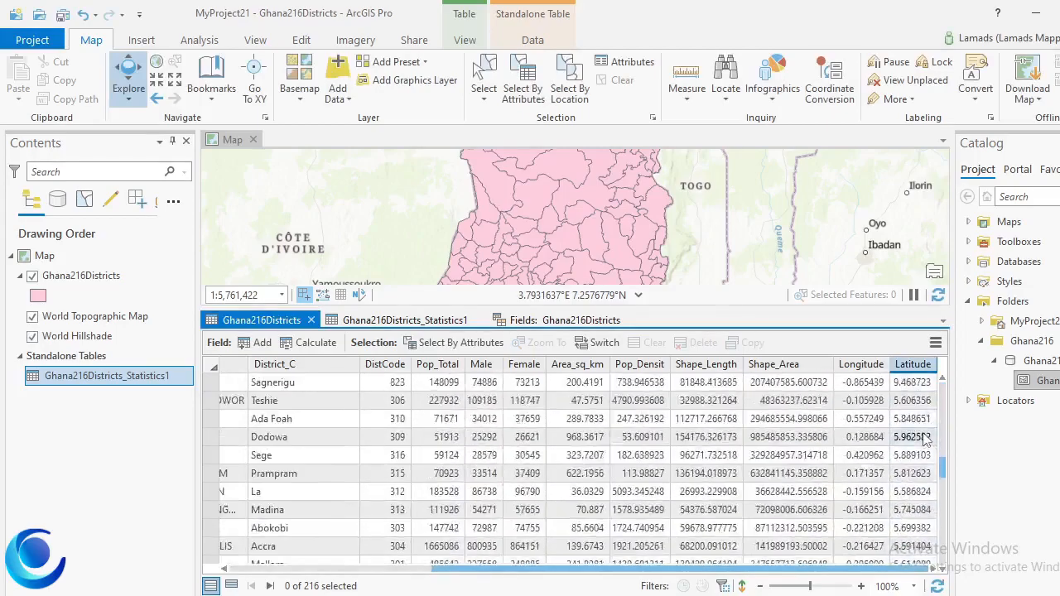
pyautogui.scroll(-10, 925, 442)
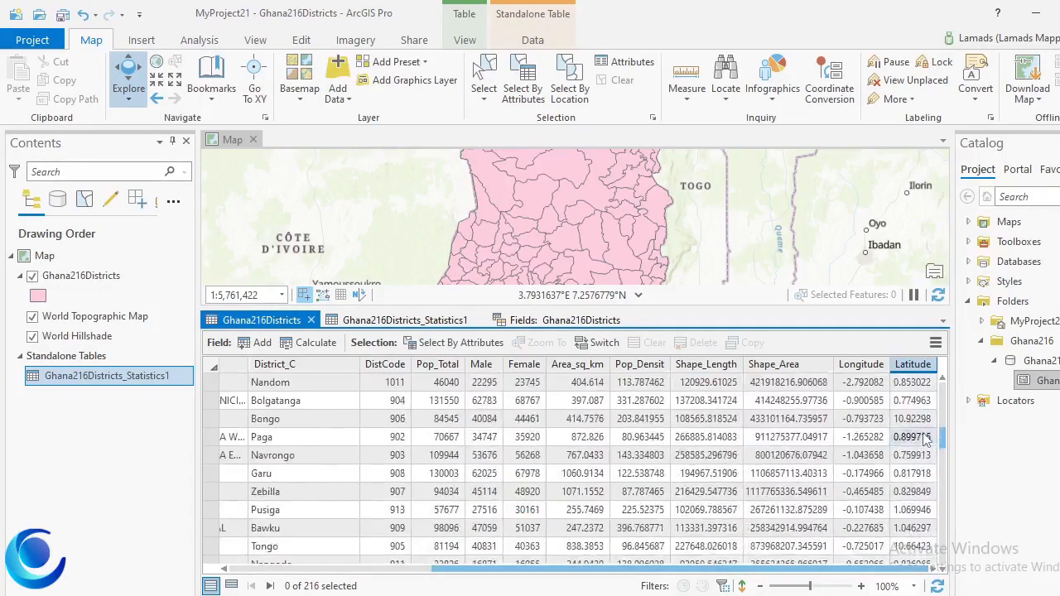
pyautogui.scroll(10, 926, 439)
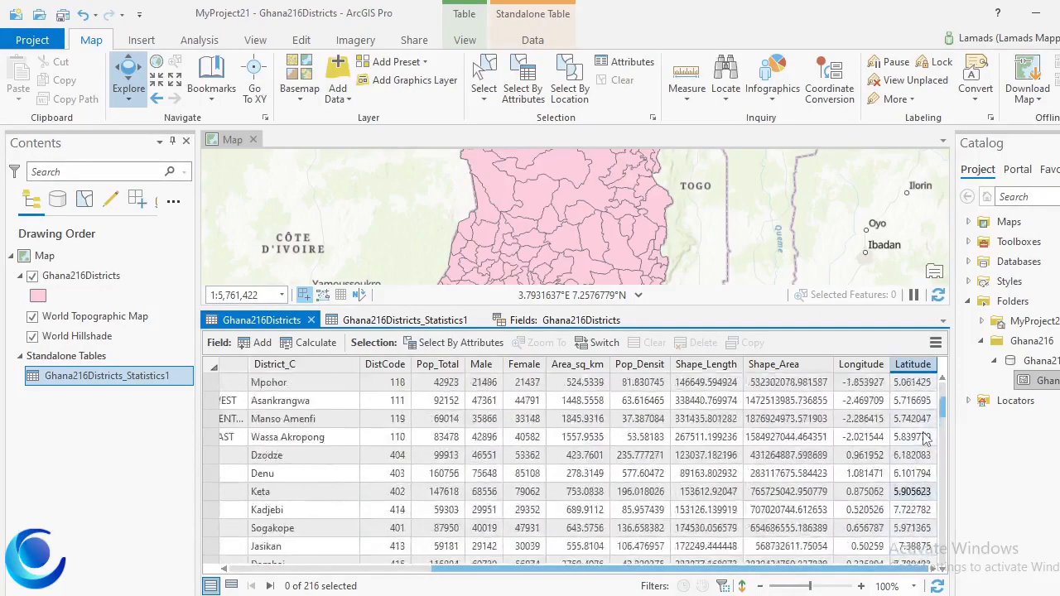
pyautogui.scroll(3, 926, 439)
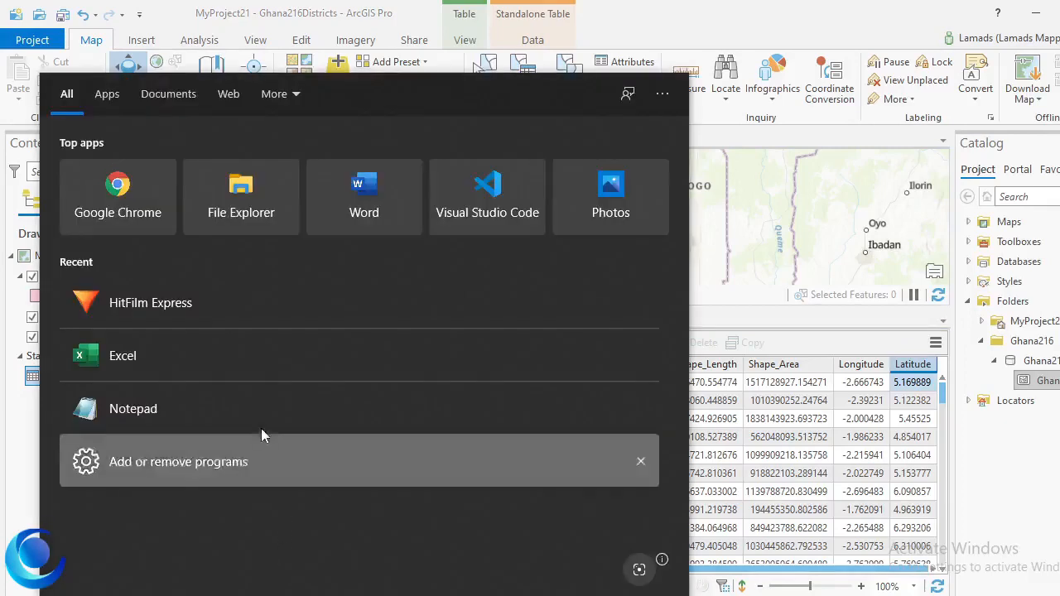
# Launch Excel.
pyautogui.click(255, 370)
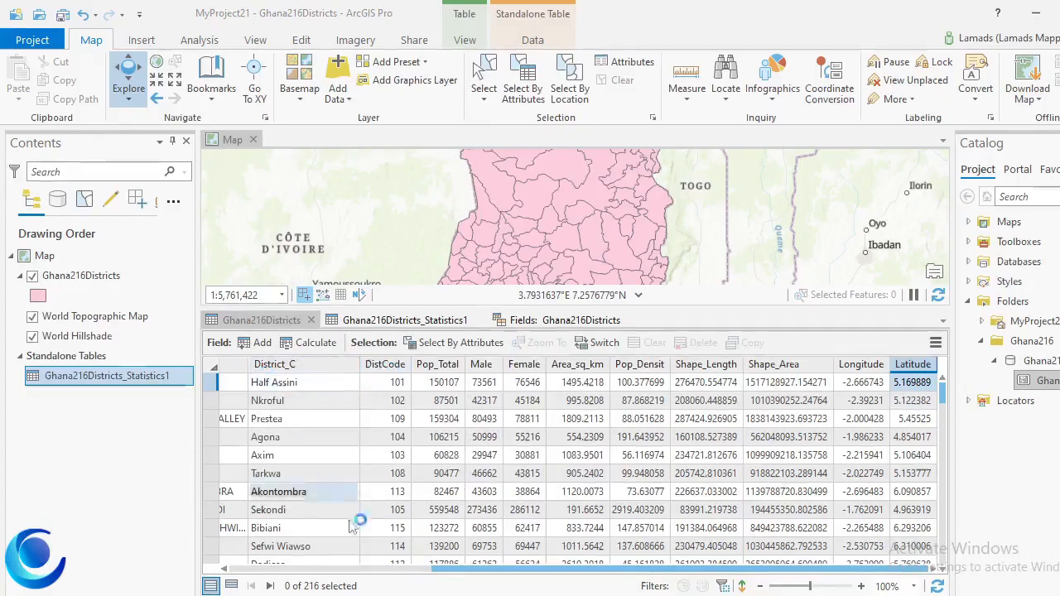
# Select the first eight district rows in the Ghana216Districts table, from JOMORO to SEKONDI TAKORADI.
pyautogui.moveTo(464, 569); pyautogui.dragTo(234, 570)
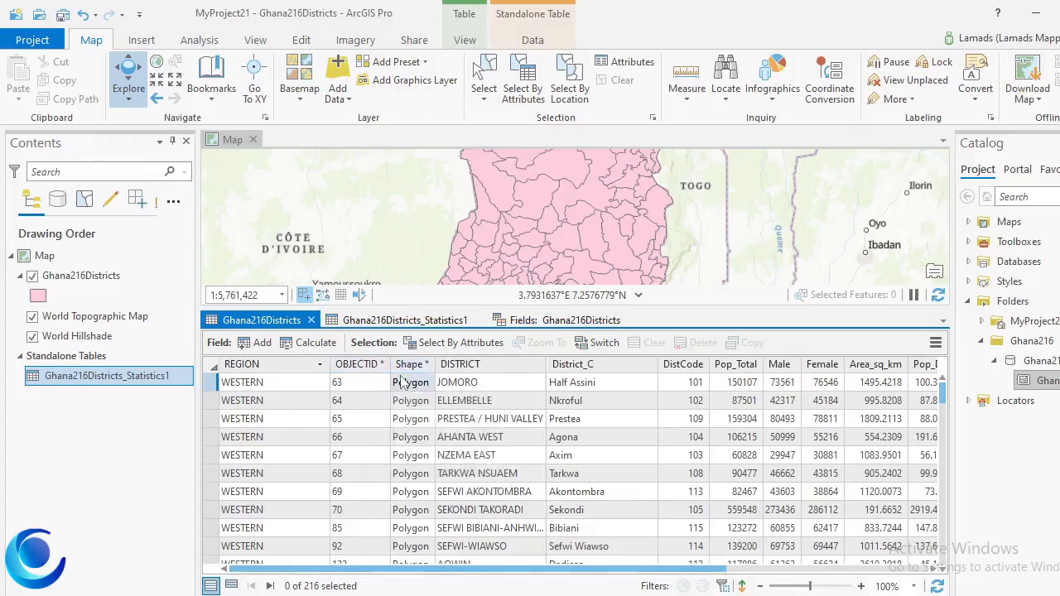
pyautogui.click(487, 402)
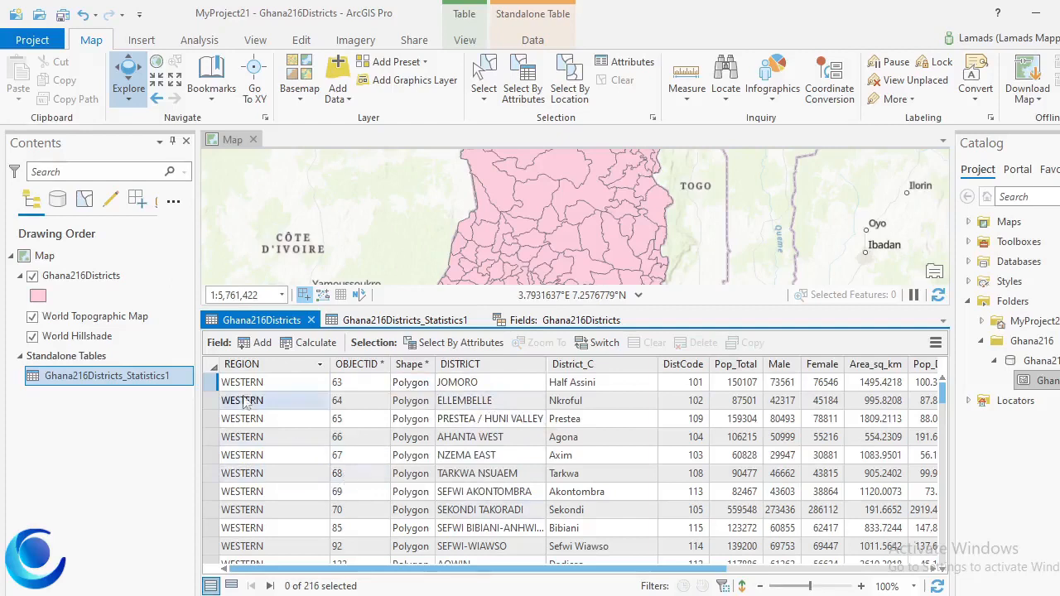
pyautogui.click(210, 385)
pyautogui.moveTo(209, 384); pyautogui.dragTo(211, 525)
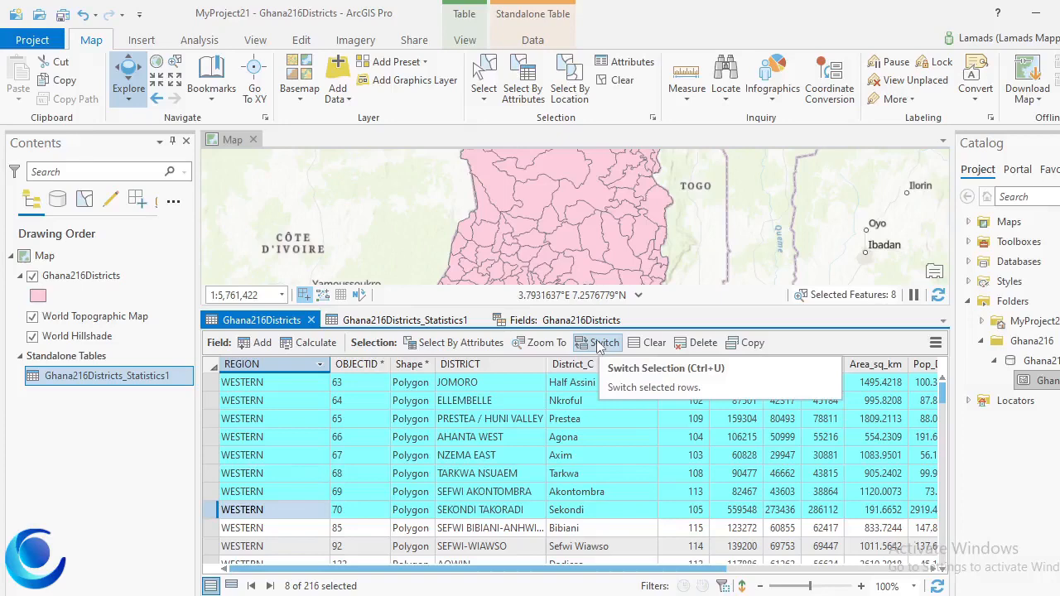
# Switch the selection to all the other districts, review the selected rows, and clear the selection.
pyautogui.click(599, 344)
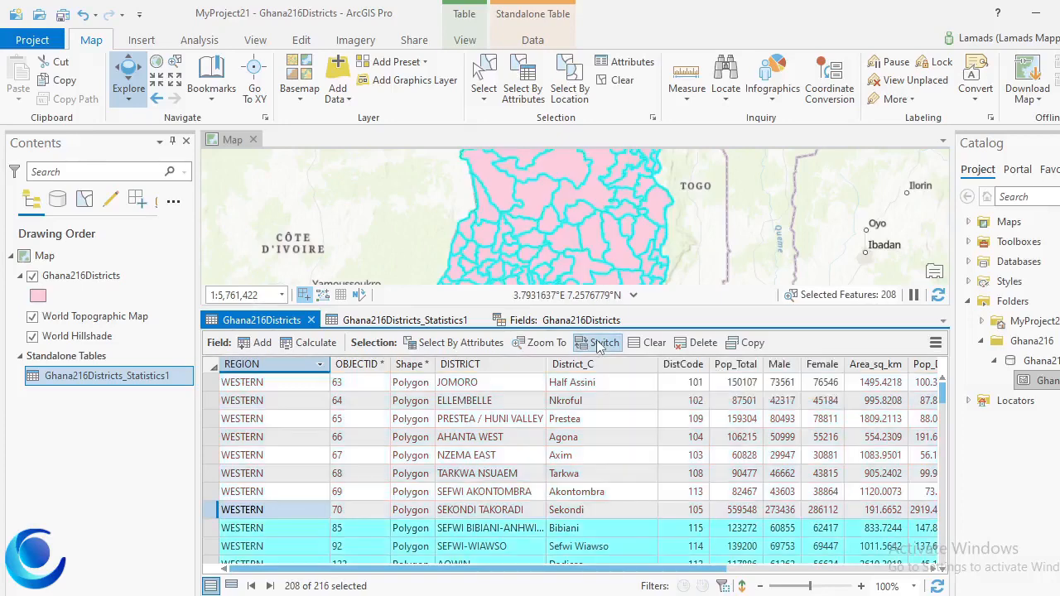
pyautogui.scroll(-2, 381, 497)
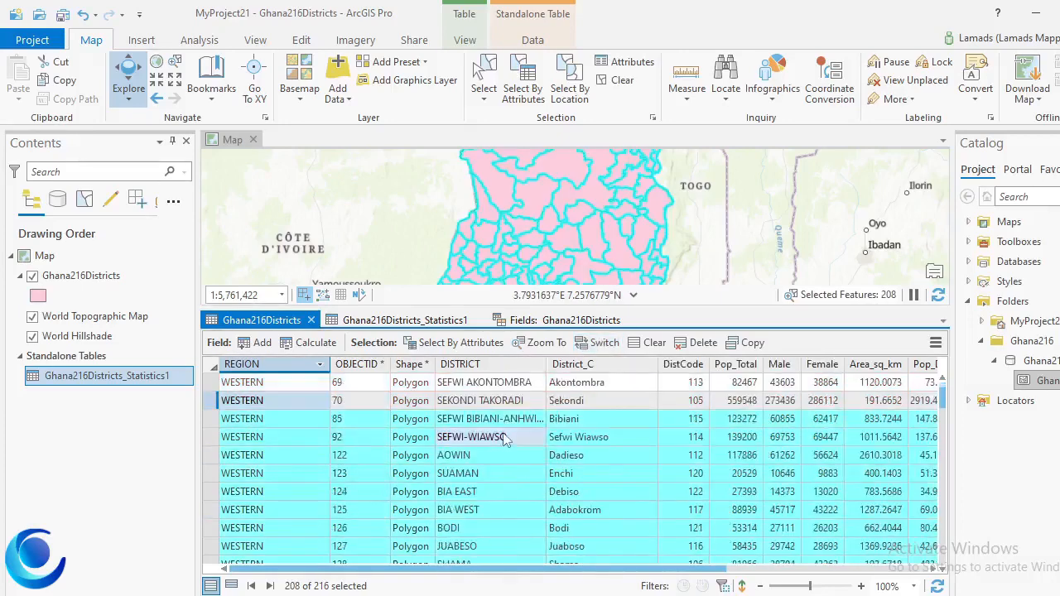
pyautogui.scroll(2, 505, 439)
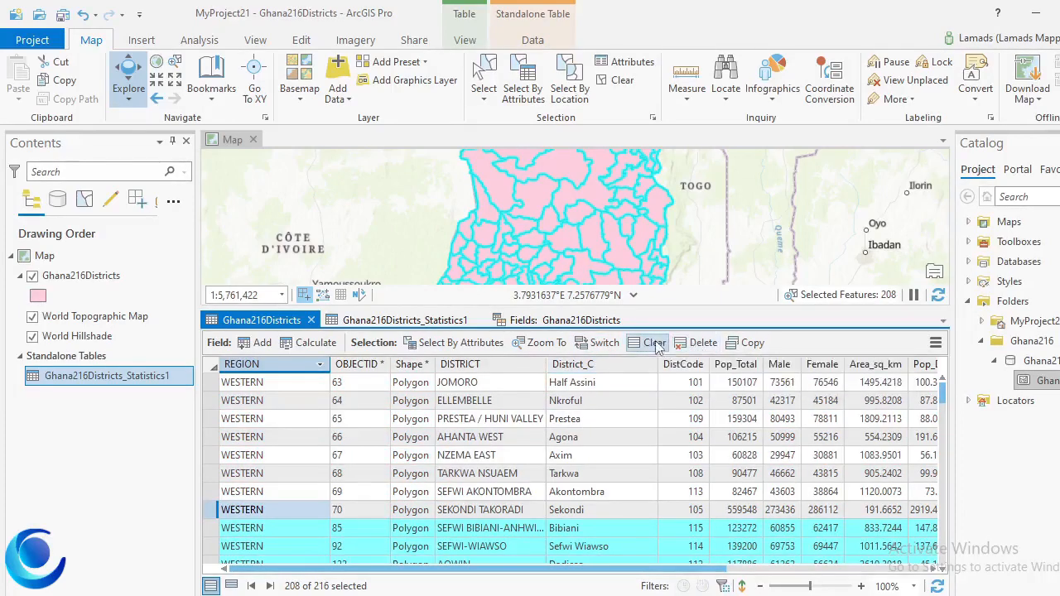
pyautogui.scroll(-2, 655, 373)
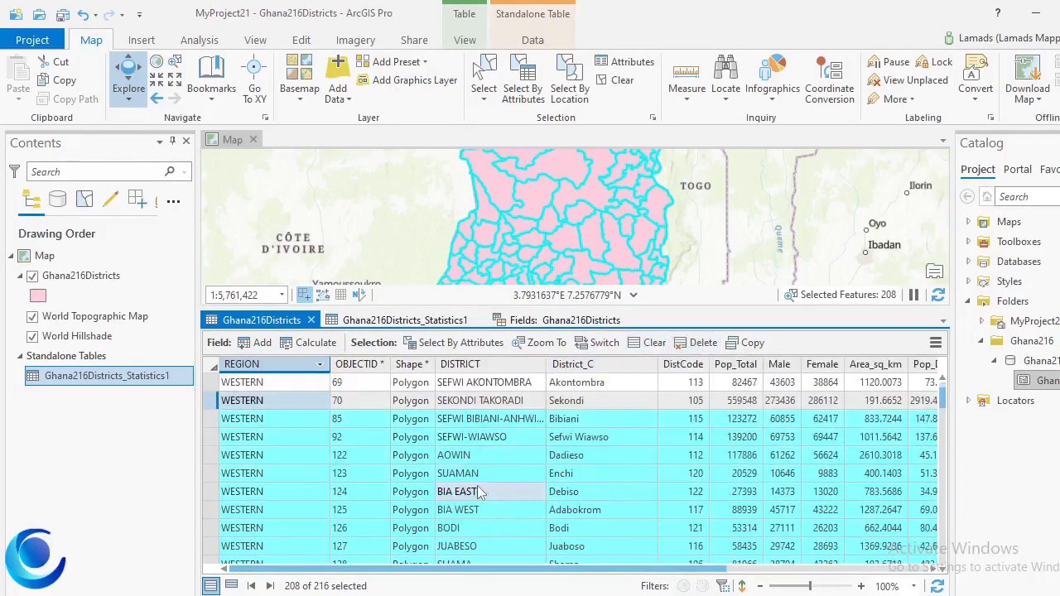
pyautogui.click(654, 342)
pyautogui.scroll(2, 406, 468)
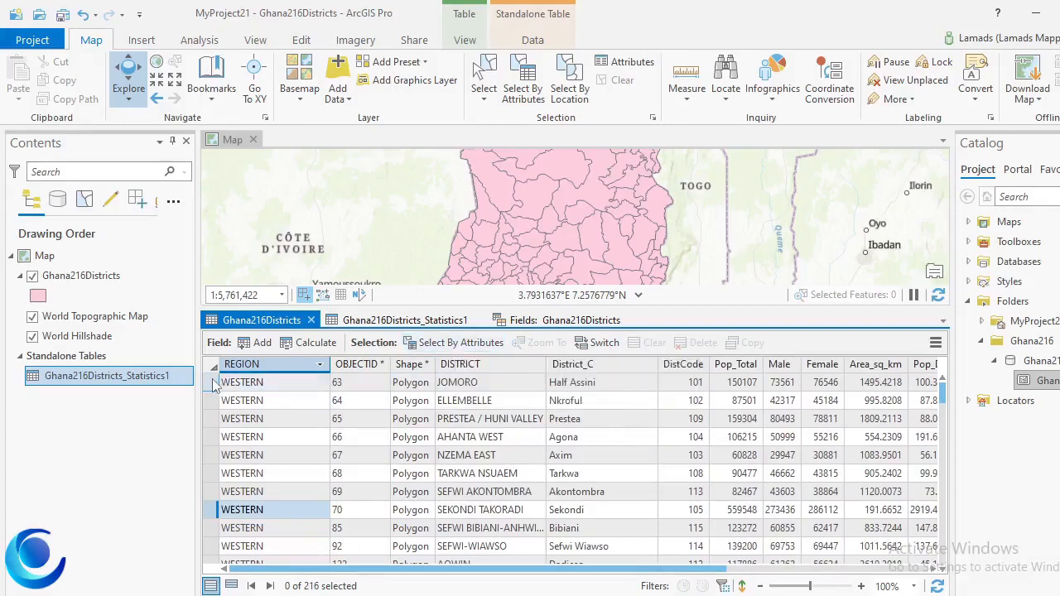
# Select only the JOMORO row and clear the selection.
pyautogui.moveTo(213, 385)
pyautogui.mouseDown()
pyautogui.moveTo(212, 447)
pyautogui.moveTo(209, 391)
pyautogui.mouseUp()
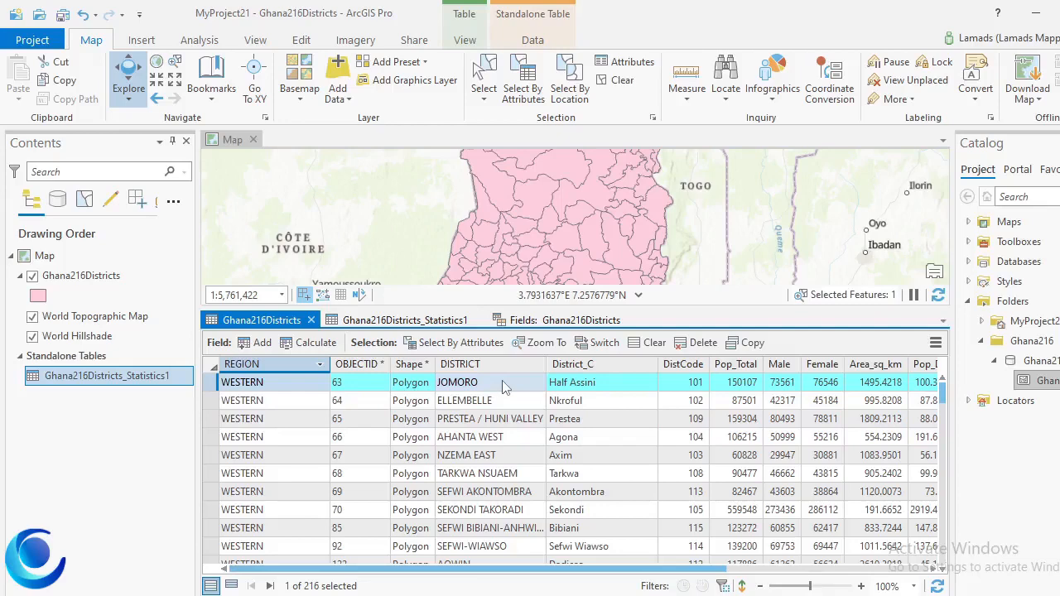
pyautogui.click(649, 345)
# Start Select By Attributes on Ghana216Districts as a New selection and add an expression on the Pop_Total field.
pyautogui.click(464, 343)
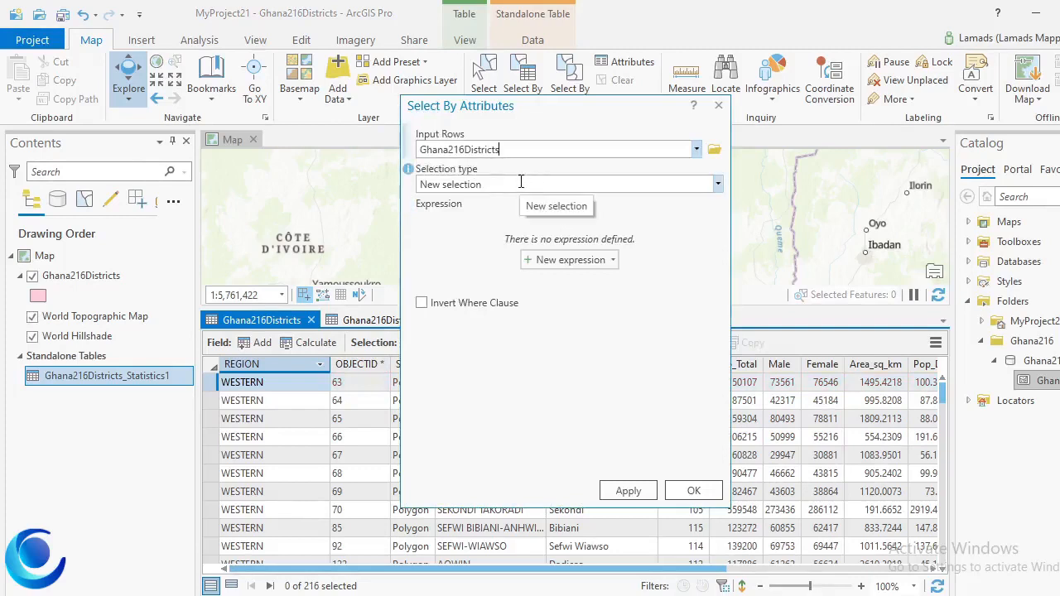
pyautogui.click(719, 185)
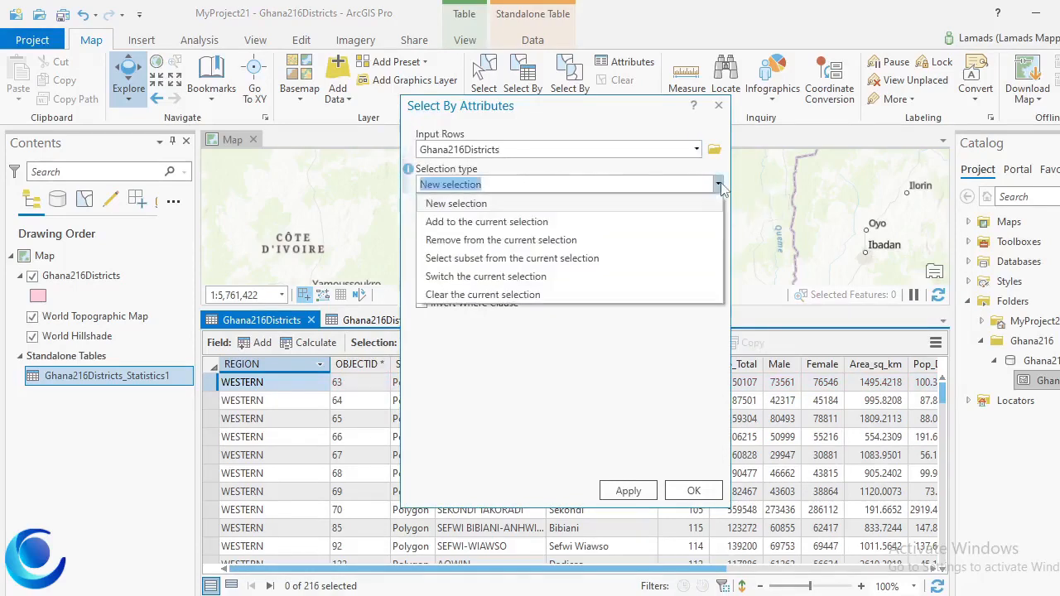
pyautogui.click(719, 185)
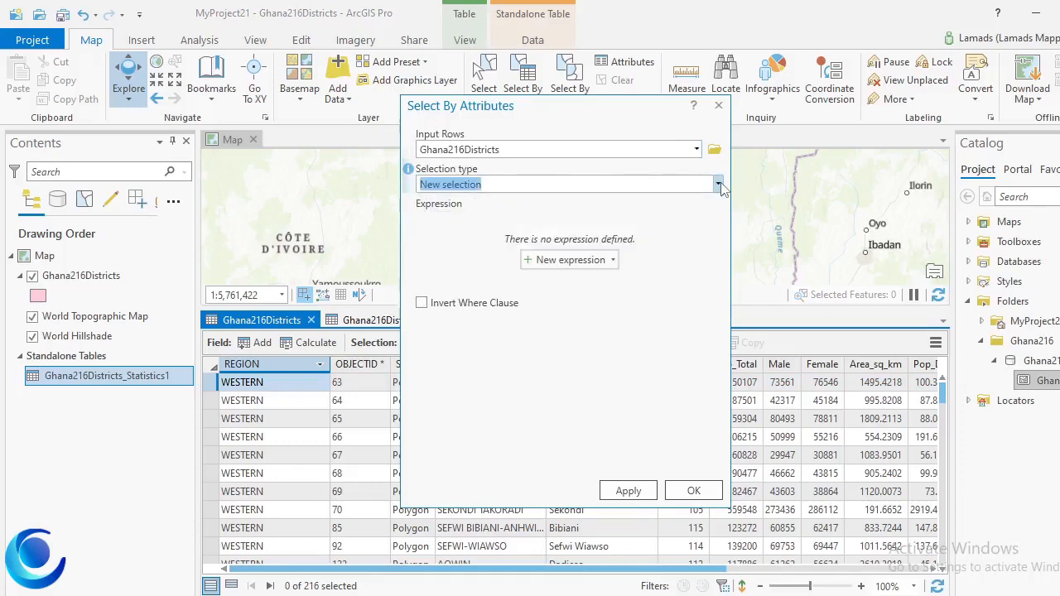
pyautogui.click(570, 261)
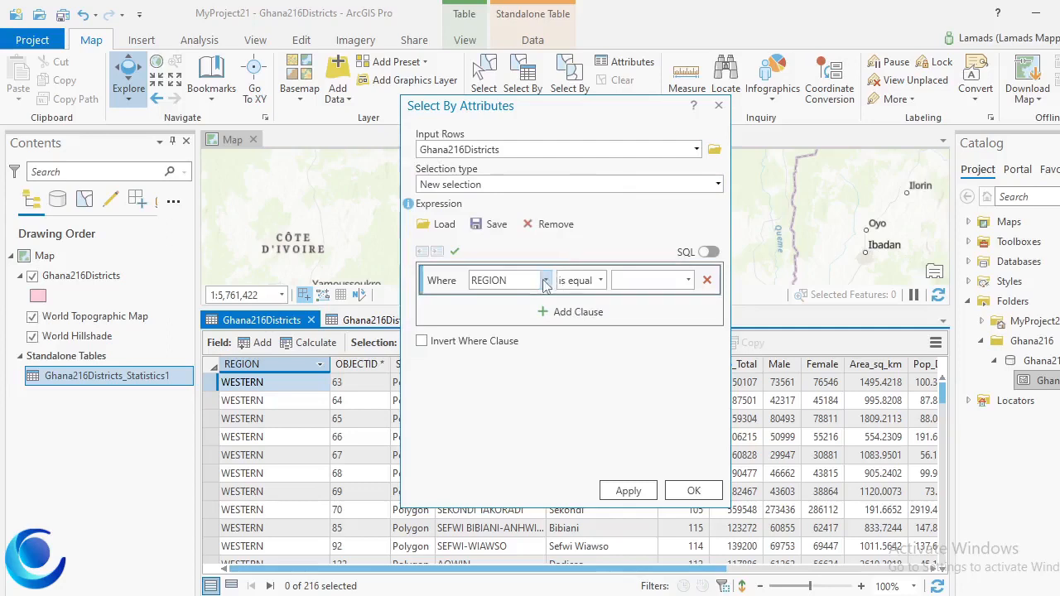
pyautogui.click(546, 282)
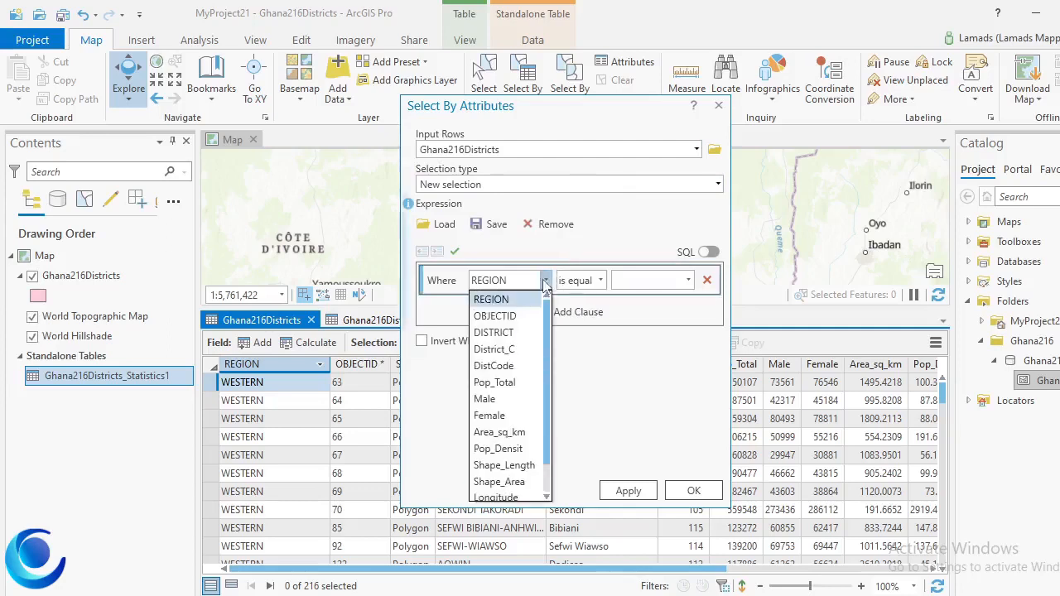
pyautogui.click(502, 383)
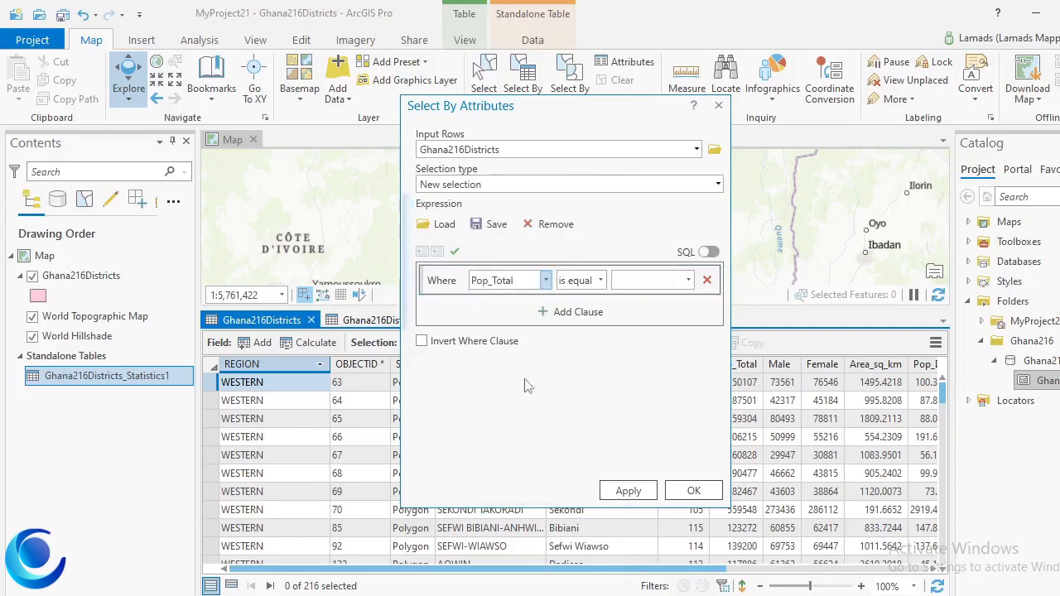
# Complete the Pop_Total clause with the operator is greater than and the value 90000.
pyautogui.click(600, 281)
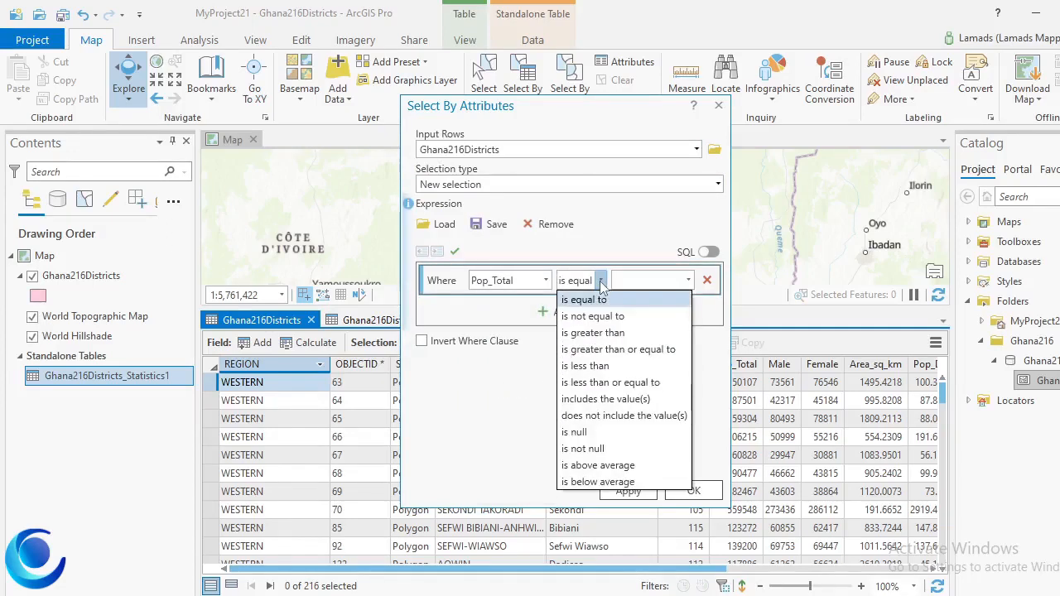
pyautogui.click(613, 332)
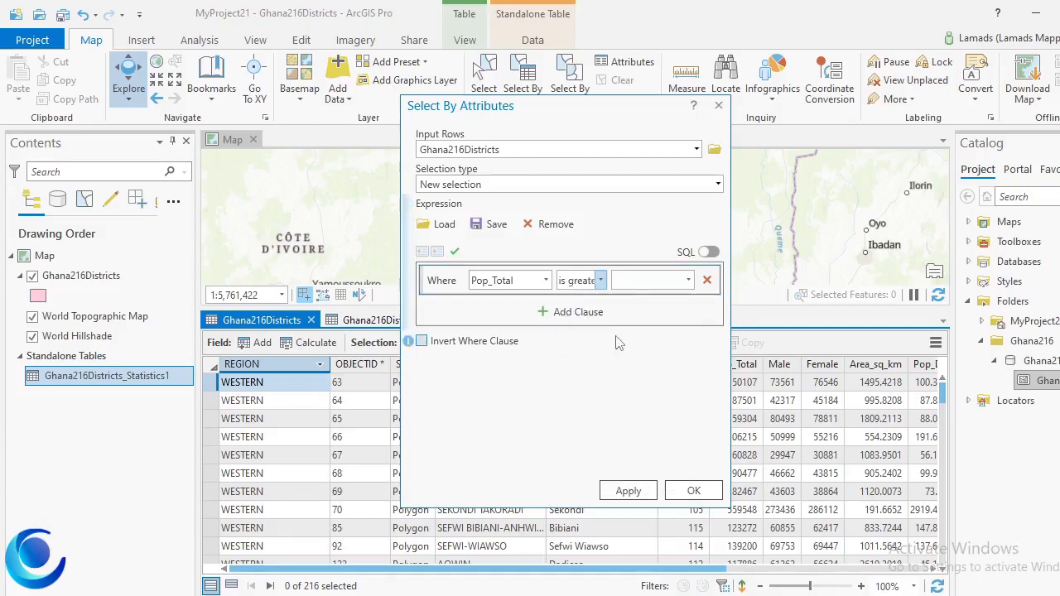
pyautogui.click(628, 282)
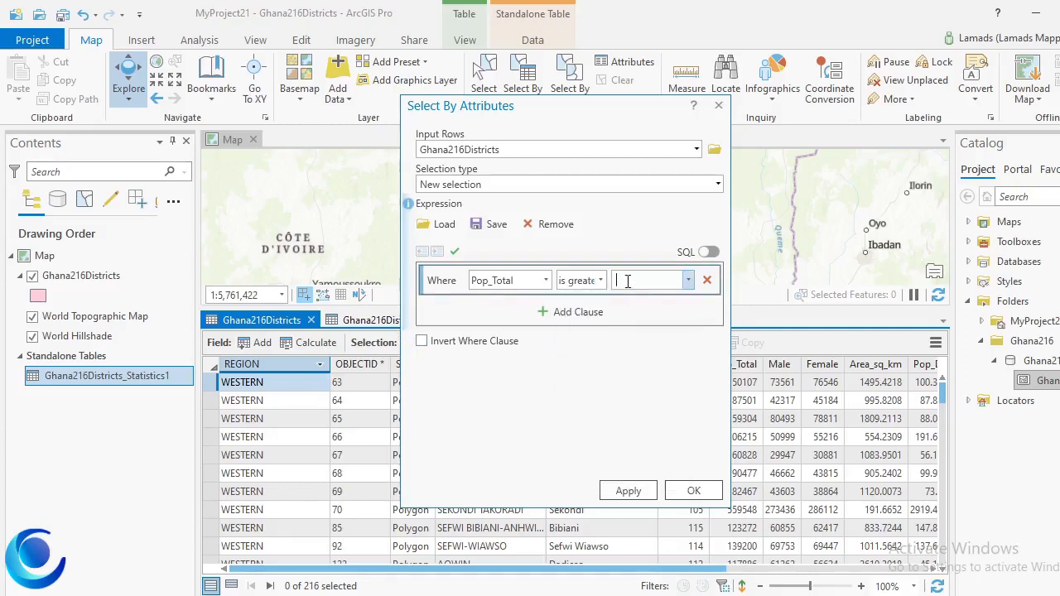
pyautogui.write('90000')
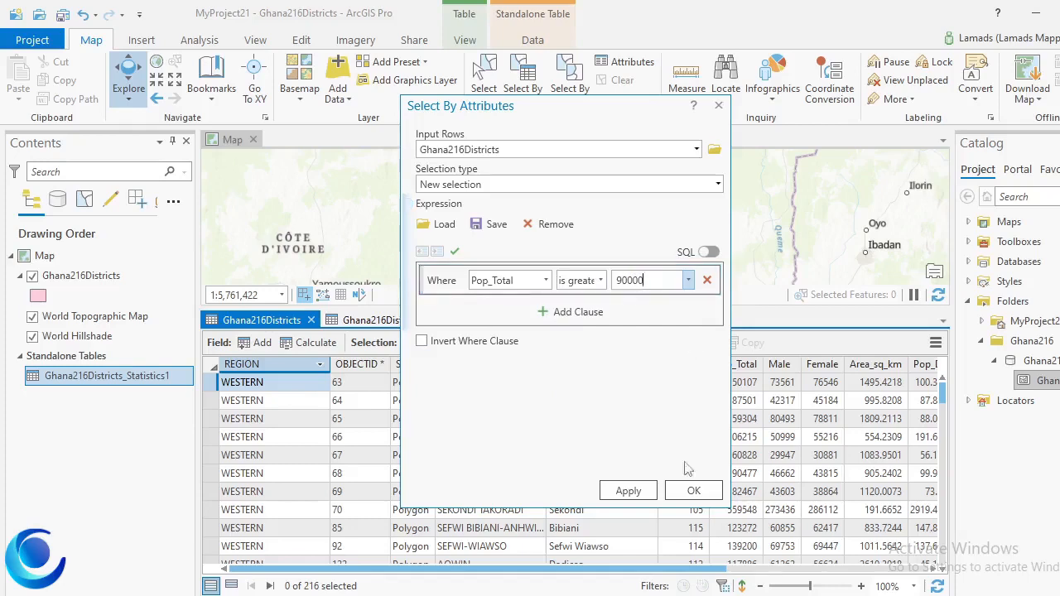
# Run the Pop_Total attribute query and review the table with only the selected district records shown.
pyautogui.click(627, 491)
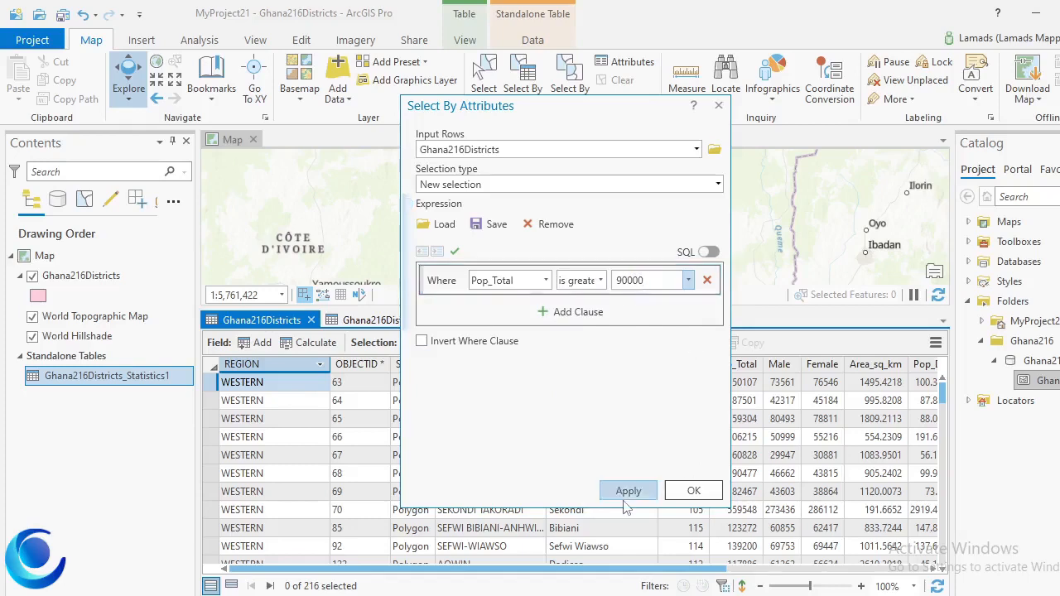
pyautogui.click(694, 492)
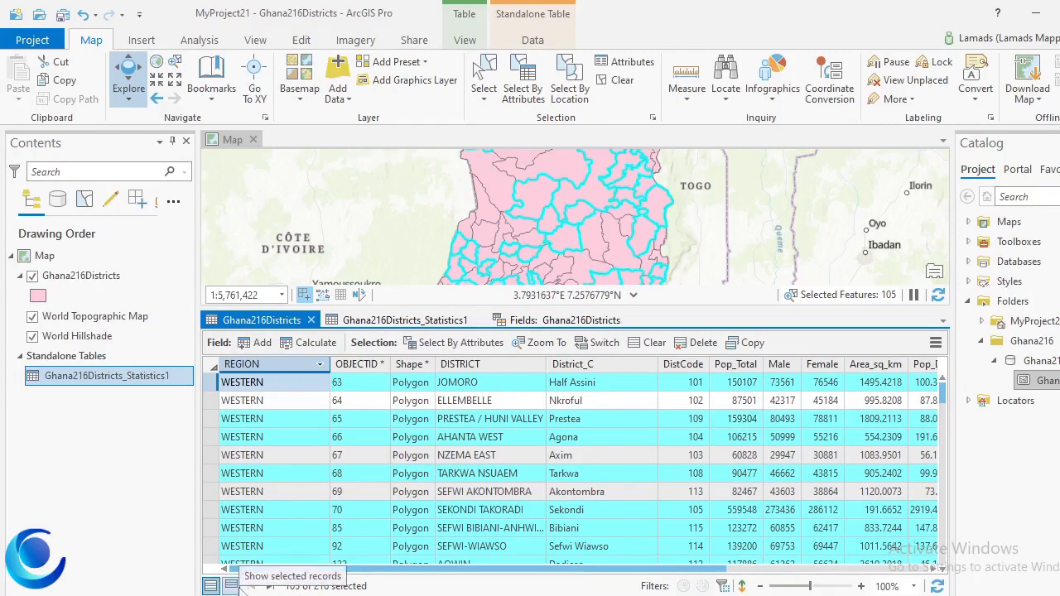
pyautogui.click(231, 586)
pyautogui.scroll(-15, 508, 499)
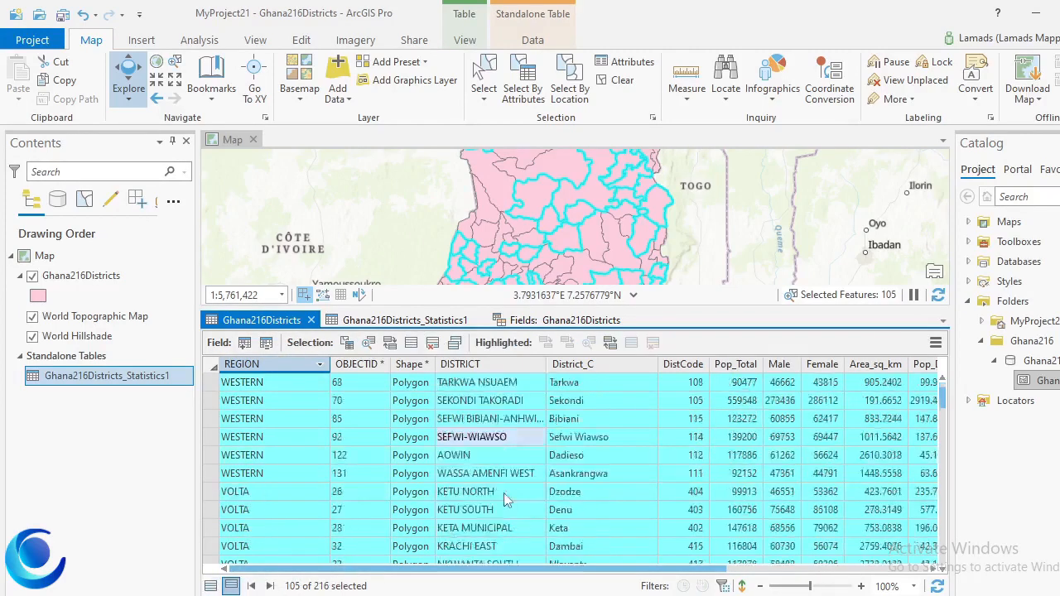
pyautogui.scroll(-15, 507, 499)
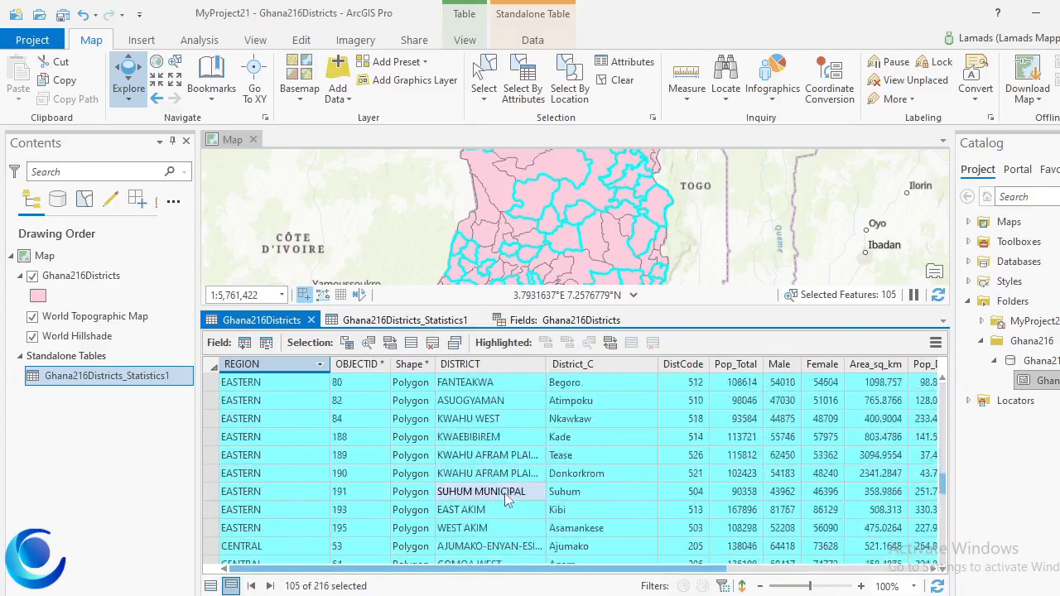
pyautogui.scroll(10, 504, 492)
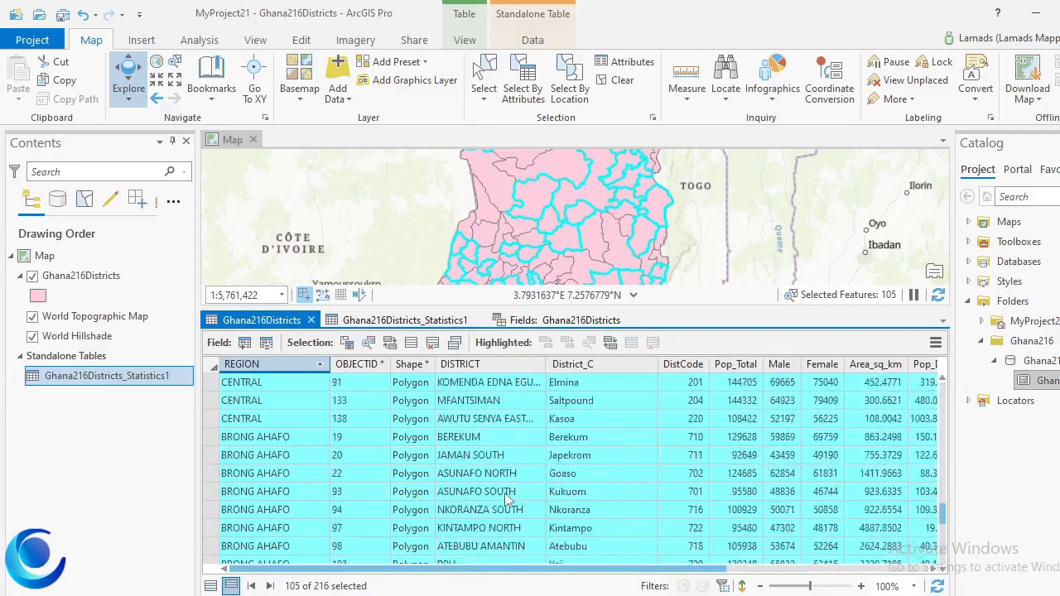
pyautogui.scroll(12, 504, 493)
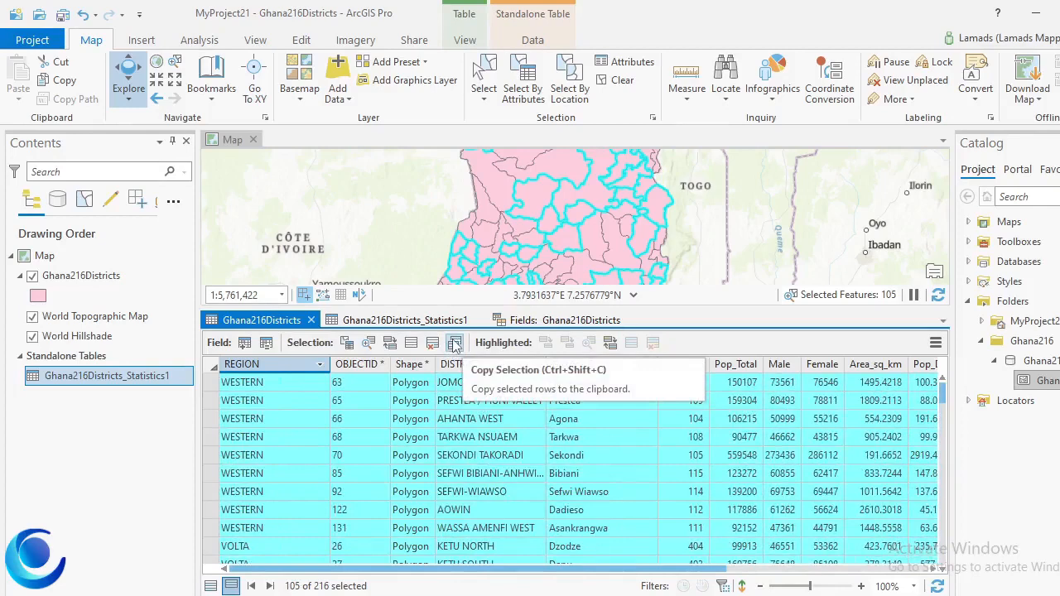
# Copy the selected district rows and paste them into a new blank Excel workbook starting at cell A1.
pyautogui.click(453, 343)
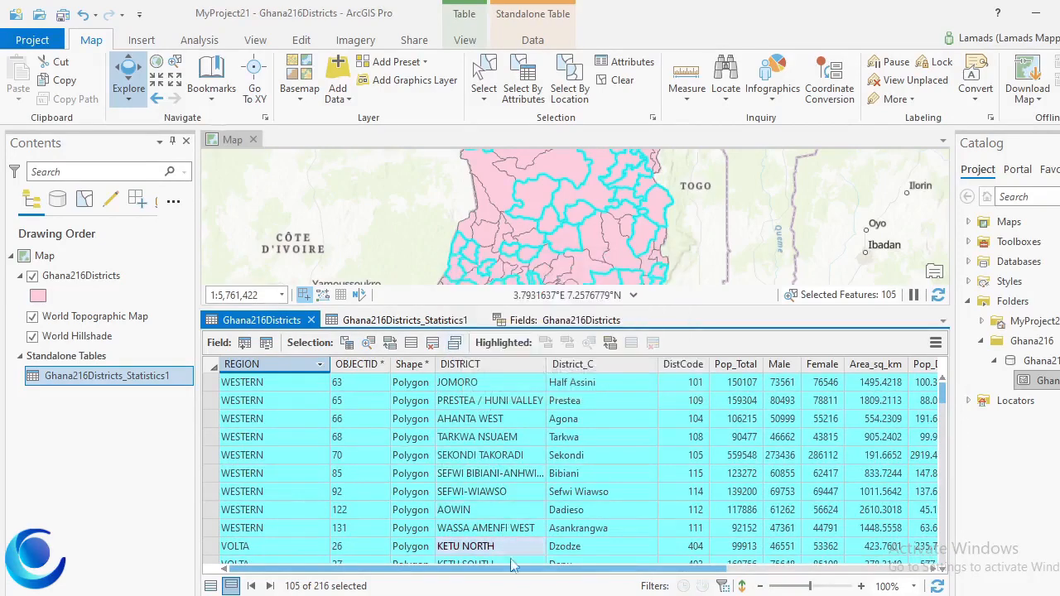
pyautogui.hotkey('alt', 'Tab')
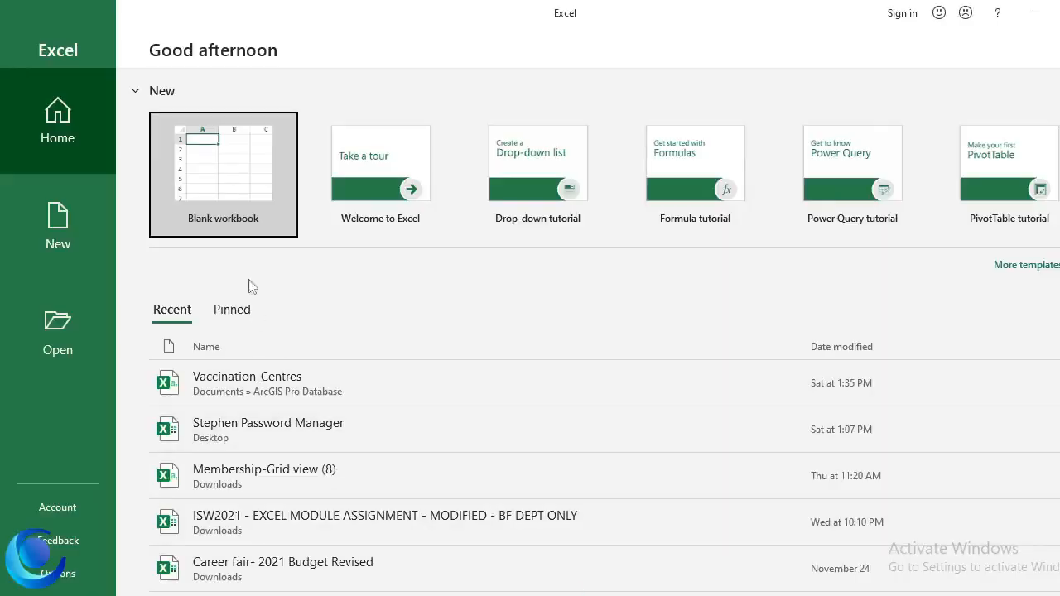
pyautogui.click(233, 174)
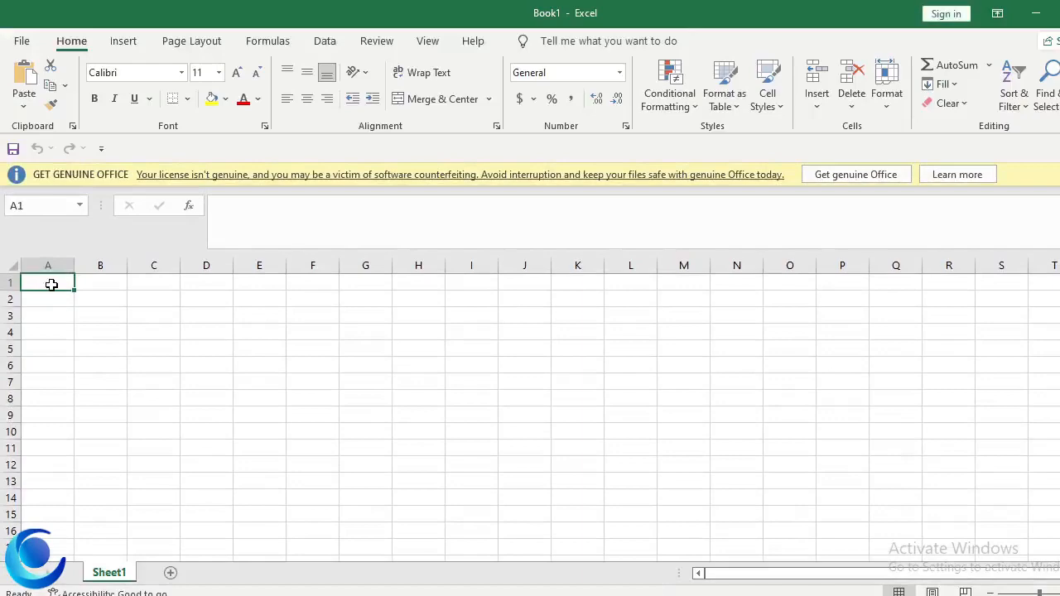
pyautogui.rightClick(52, 282)
pyautogui.click(95, 270)
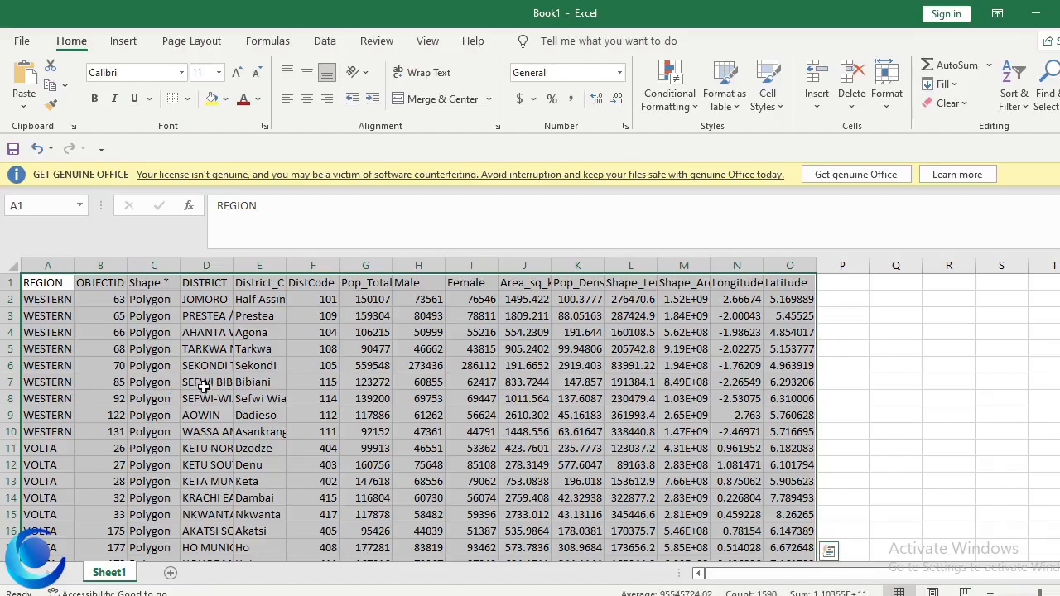
# Look through the pasted district rows down to the last record, and switch back to ArcGIS Pro.
pyautogui.scroll(-16, 222, 387)
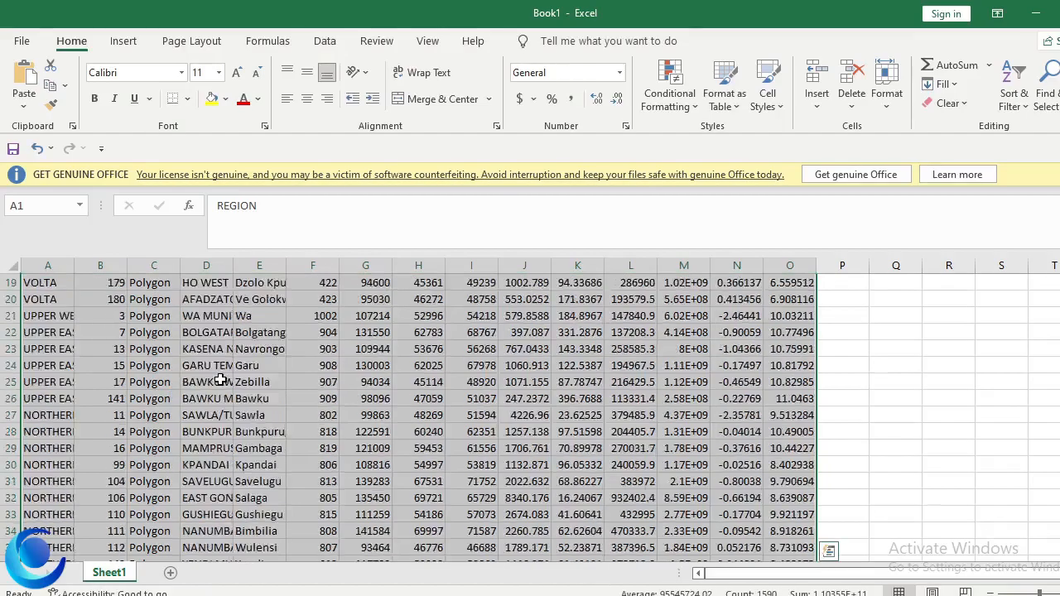
pyautogui.scroll(-17, 222, 379)
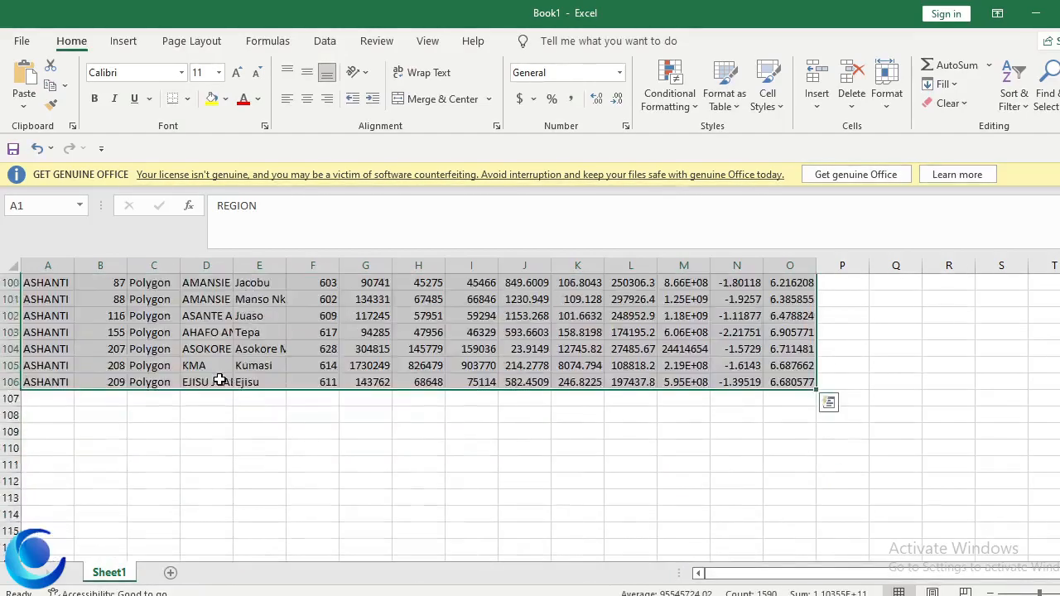
pyautogui.scroll(20, 315, 389)
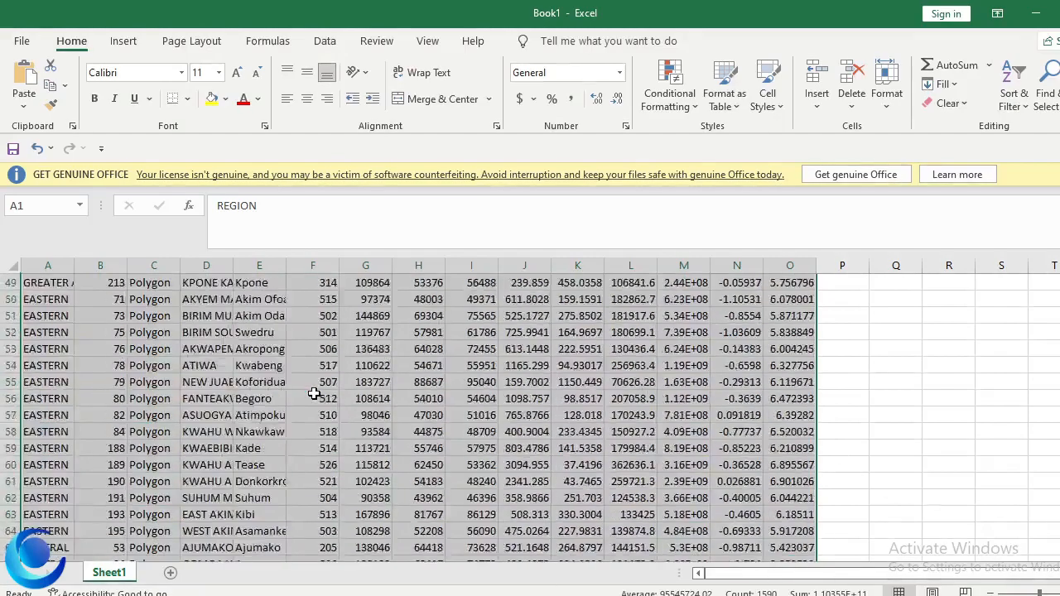
pyautogui.scroll(6, 315, 393)
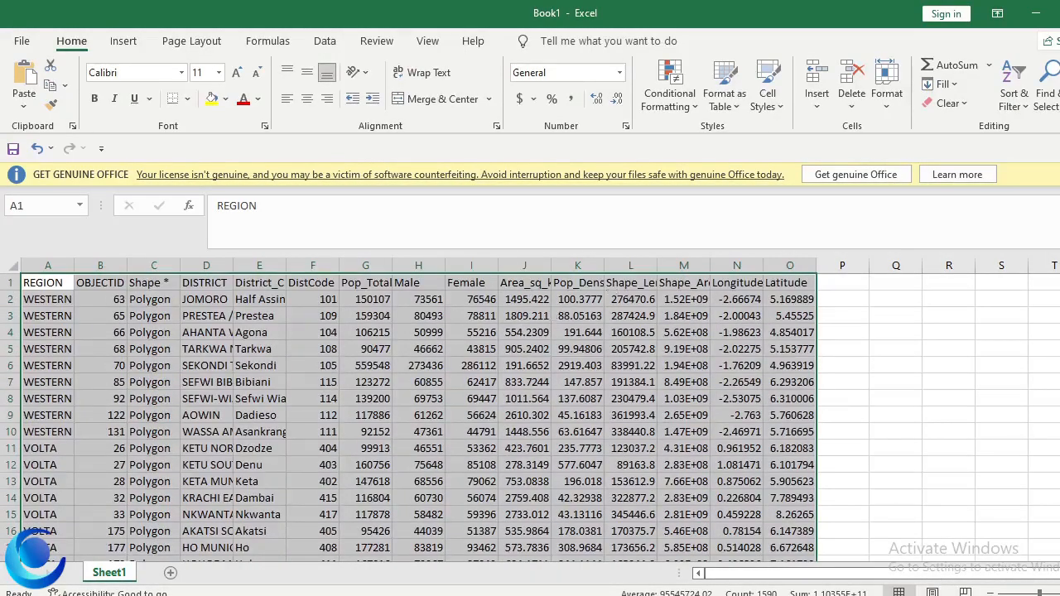
pyautogui.hotkey('alt', 'Tab')
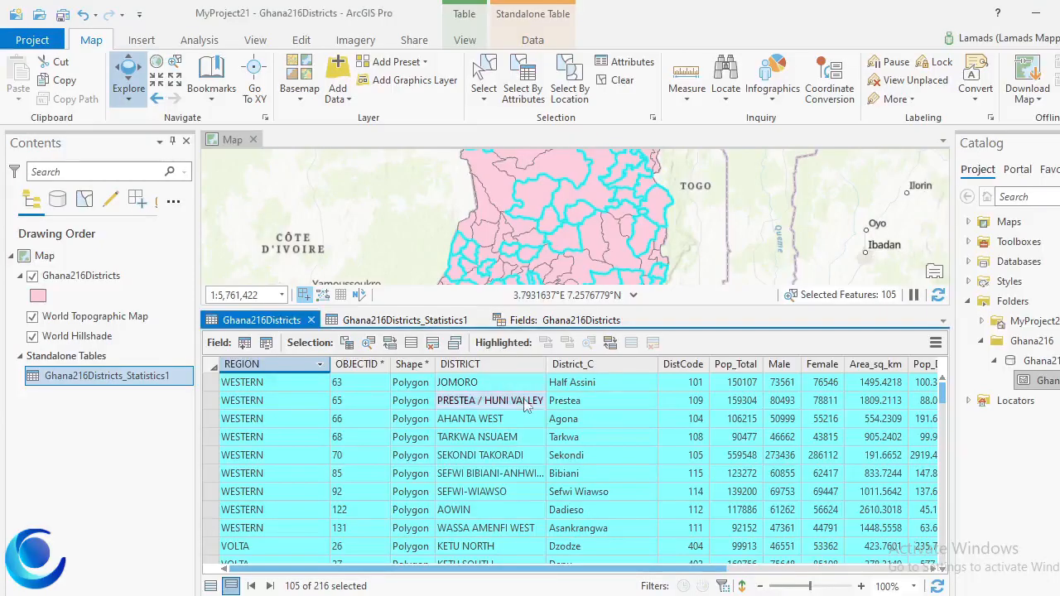